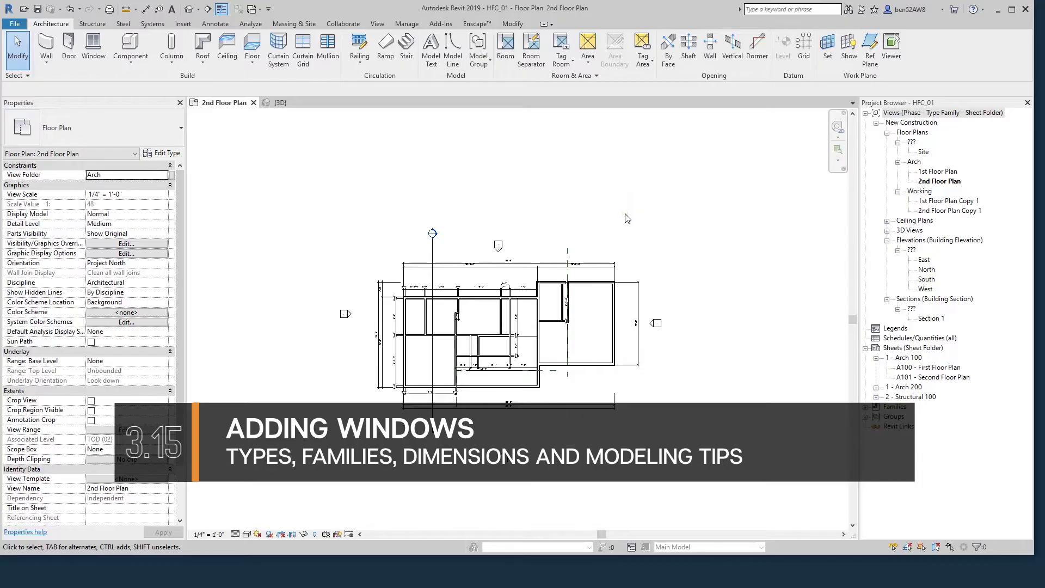
- Start the Window tool, review the available window families, and choose the Fixed 36" x 72" type
key("w")
key("n")
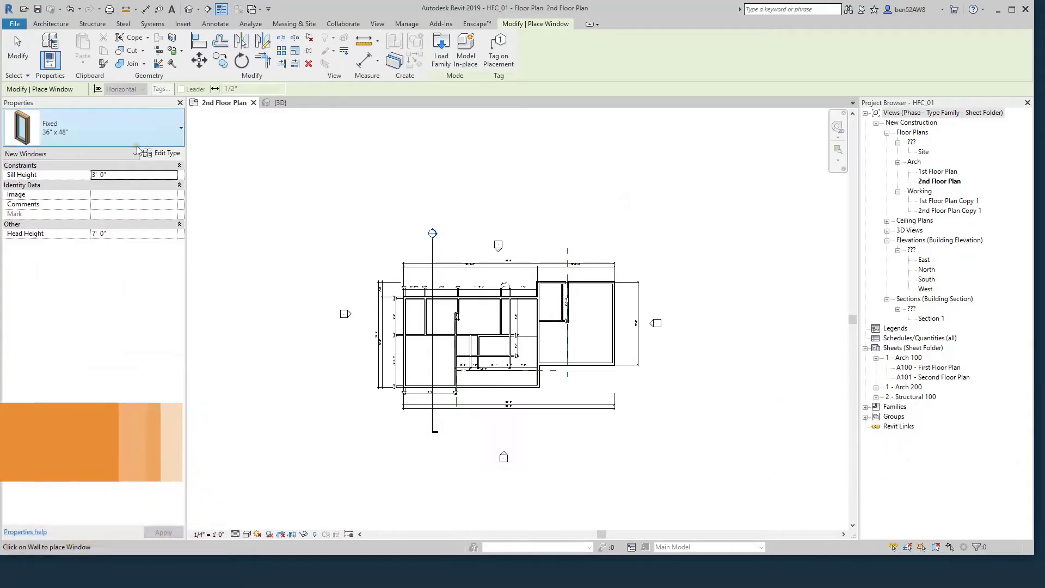
left_click(170, 137)
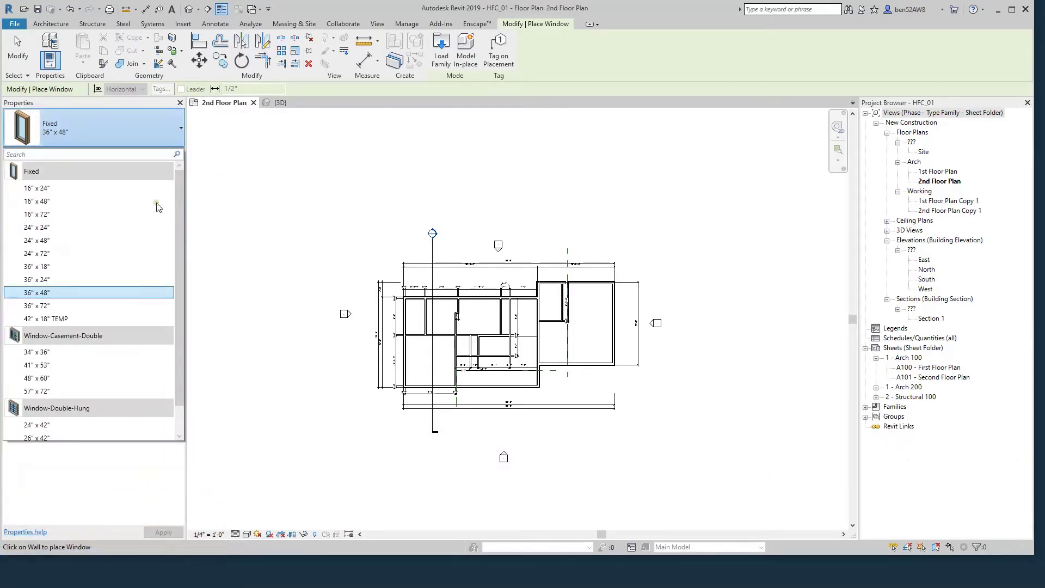
scroll(139, 260, "down", 2)
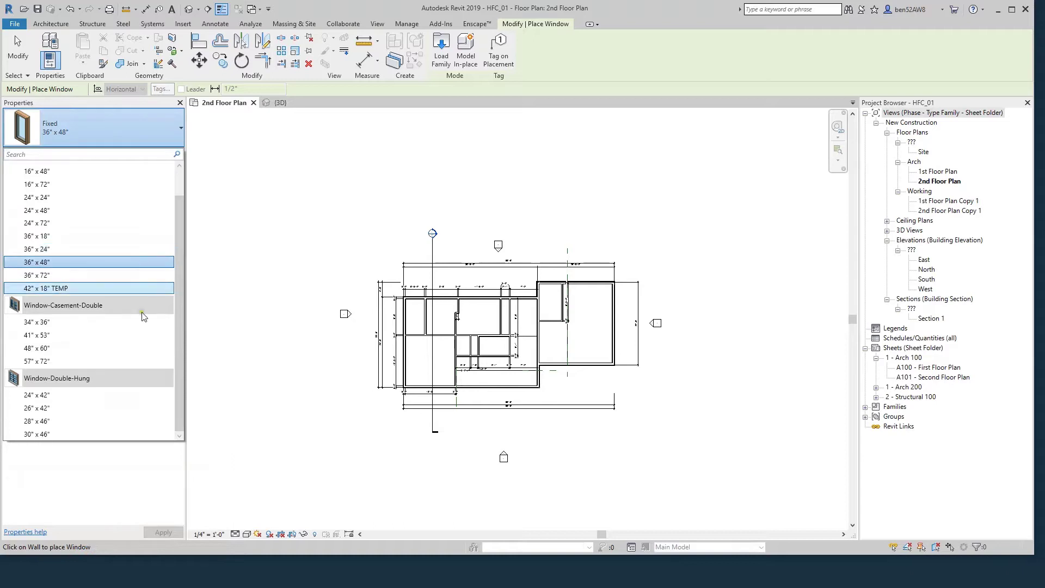
scroll(84, 240, "up", 1)
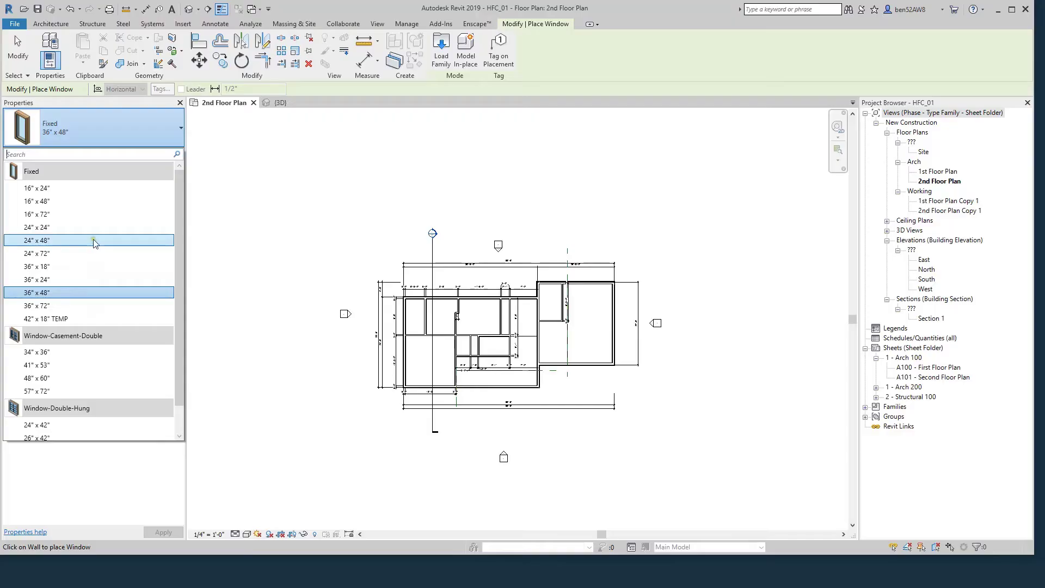
mouse_move(94, 243)
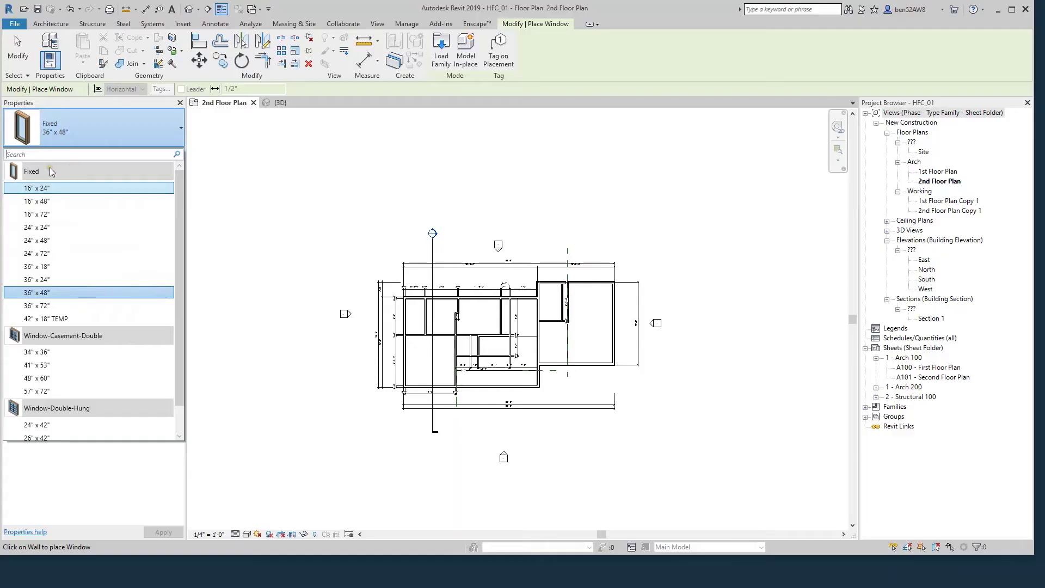
mouse_move(52, 172)
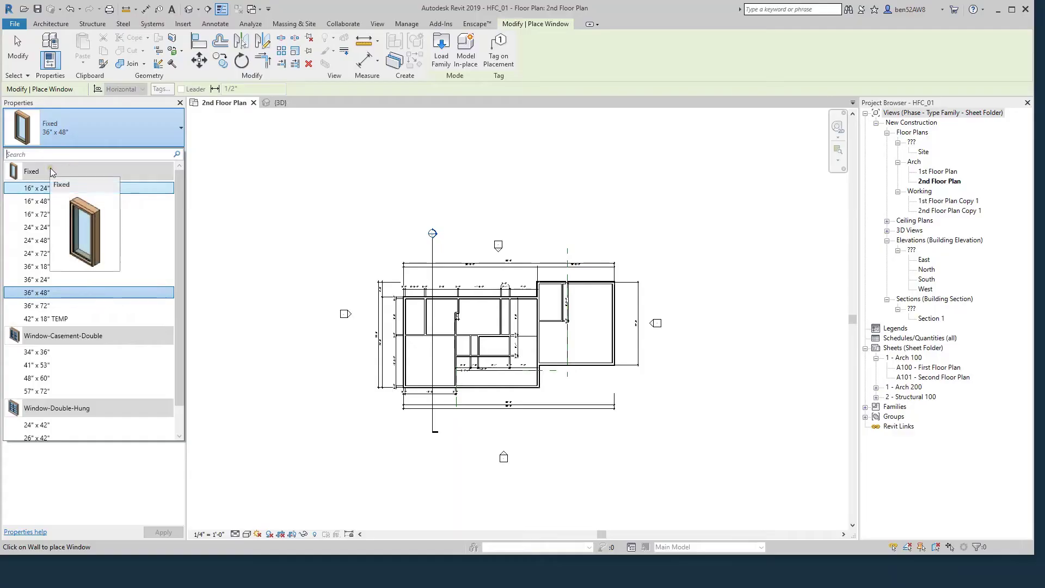
mouse_move(79, 337)
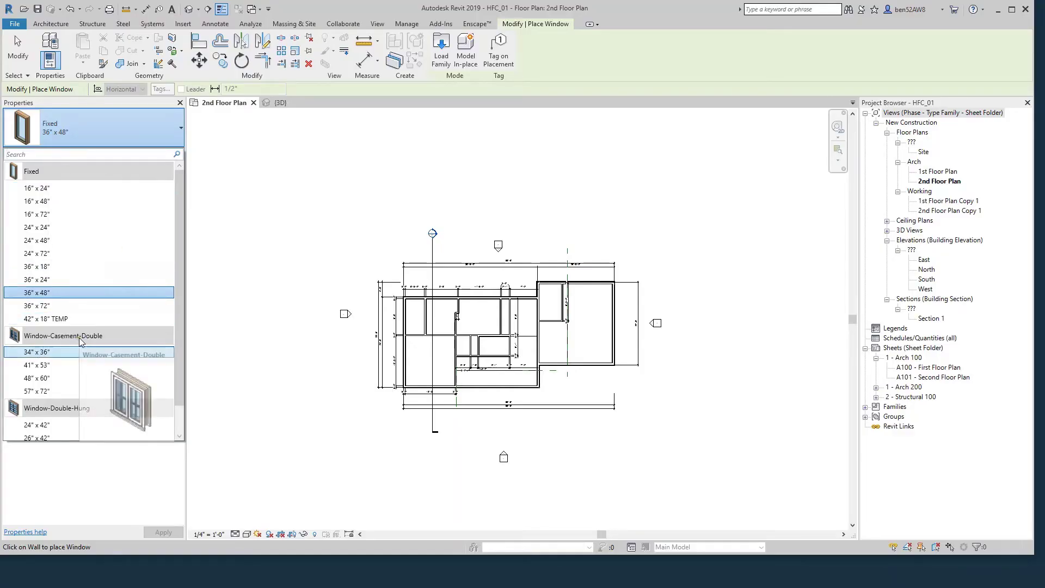
scroll(105, 417, "down", 1)
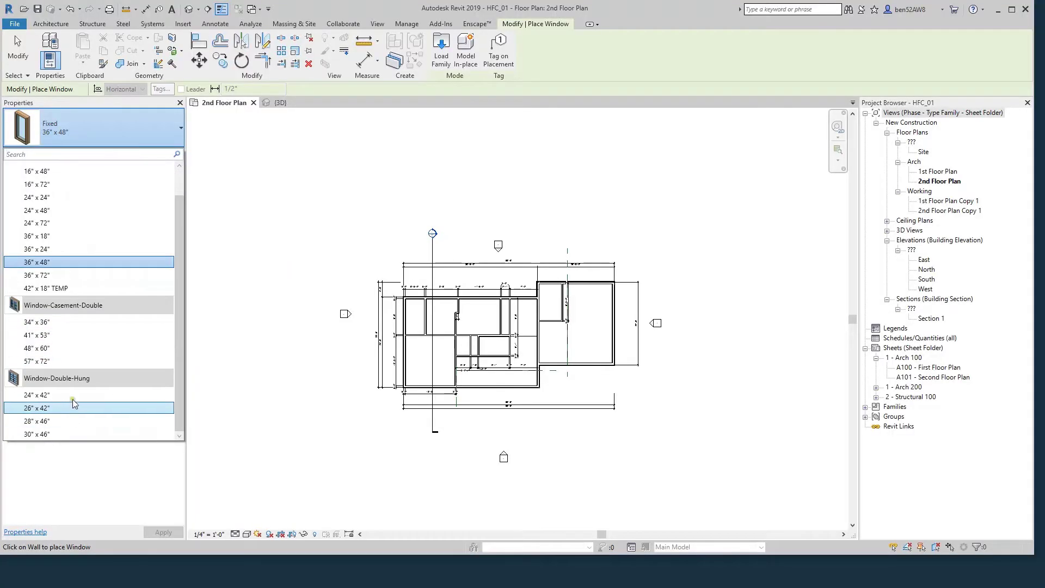
scroll(60, 245, "up", 1)
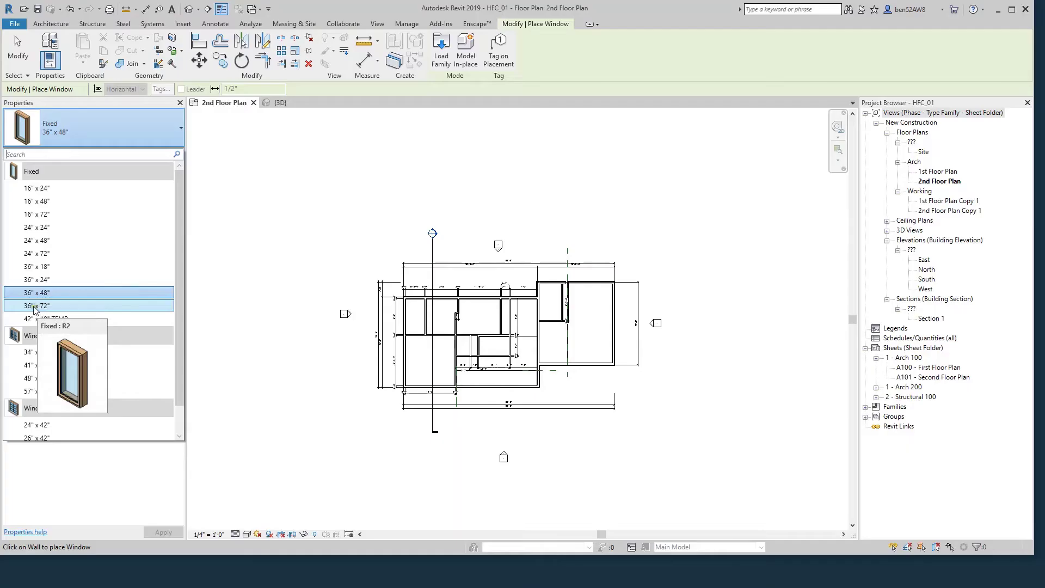
left_click(34, 305)
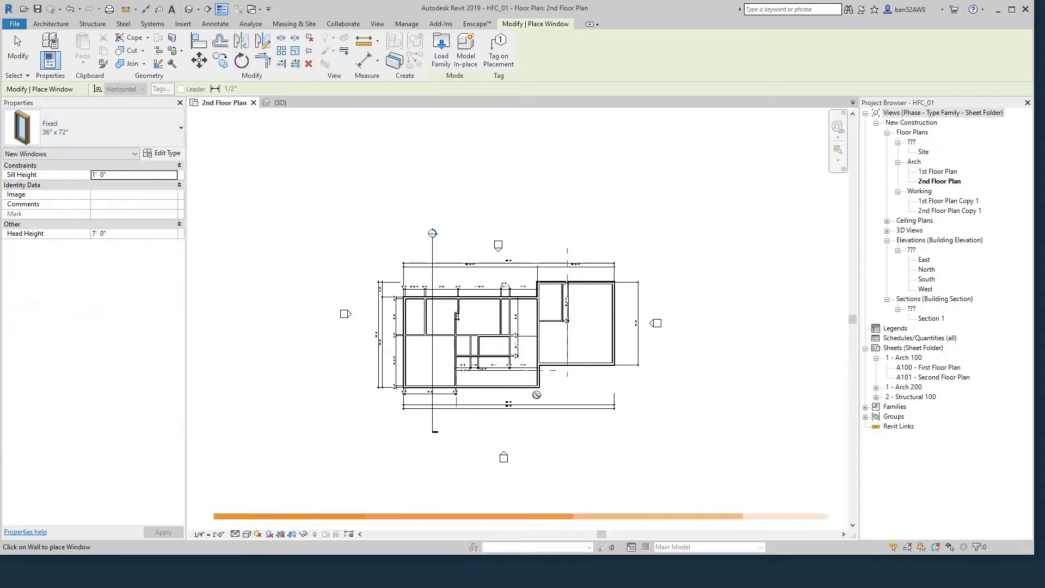
- Place one window in the south exterior wall of the 2nd Floor Plan, about 5'-8" from the wall's east corner
scroll(536, 395, "up", 3)
scroll(565, 397, "up", 2)
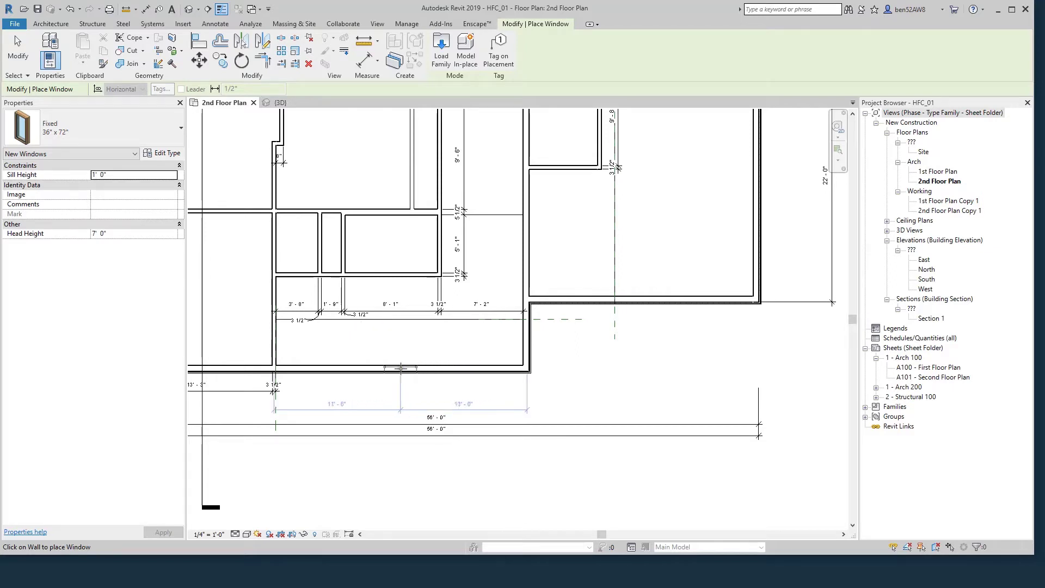
scroll(487, 367, "up", 2)
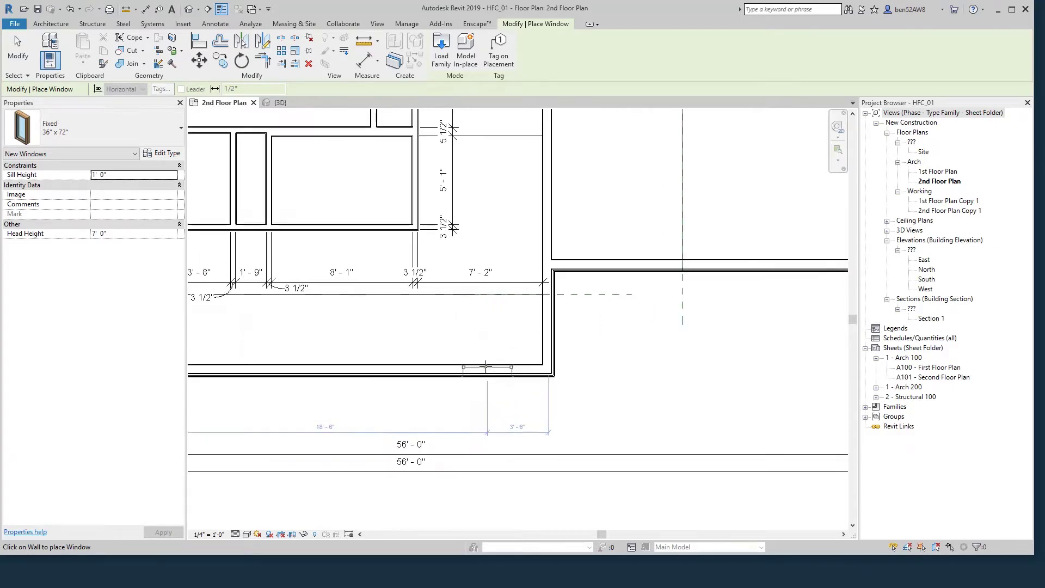
scroll(500, 370, "up", 2)
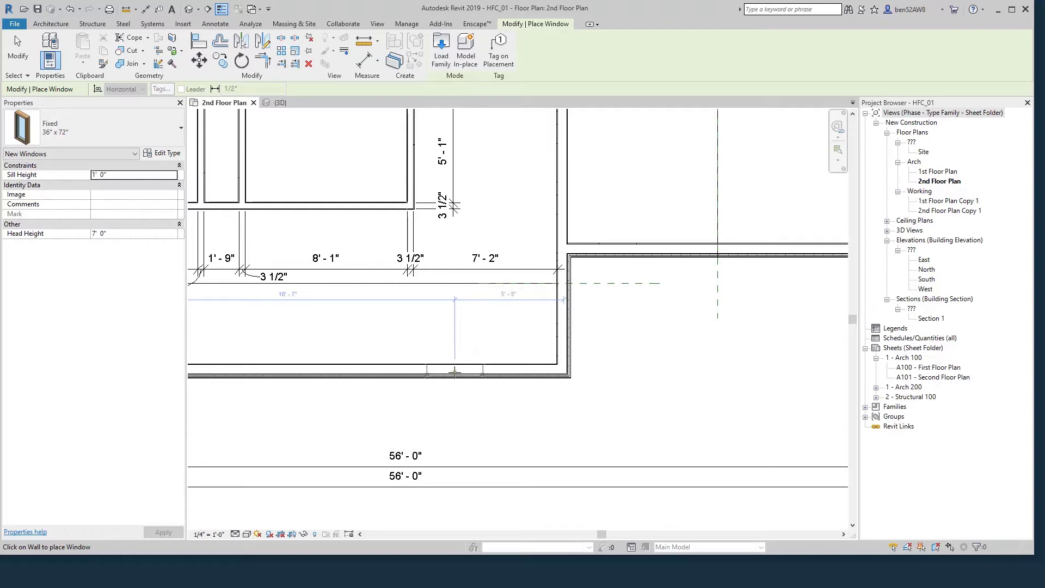
left_click(450, 374)
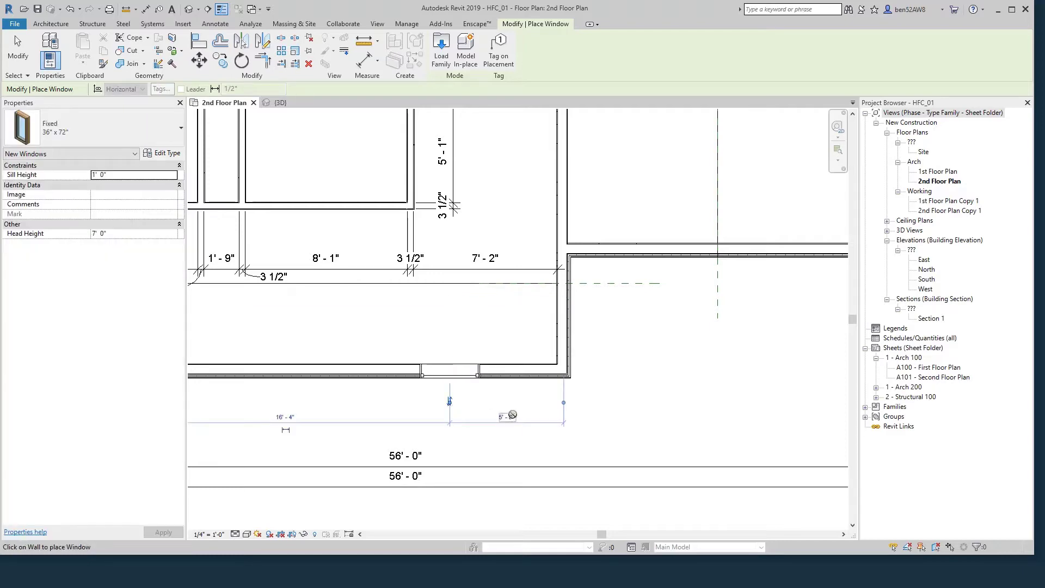
key("Escape")
key("Escape")
key("Escape")
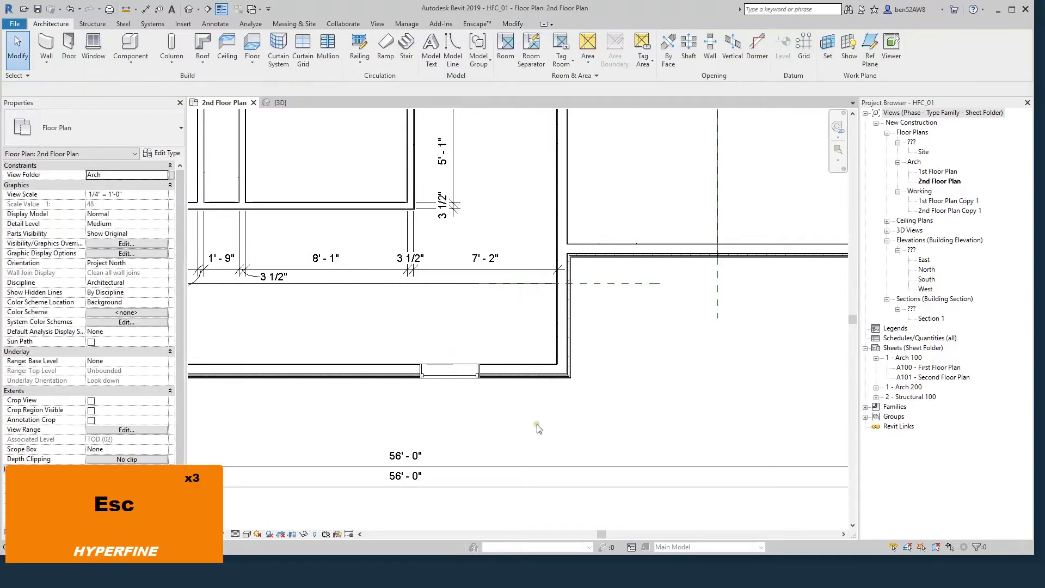
scroll(537, 428, "down", 1)
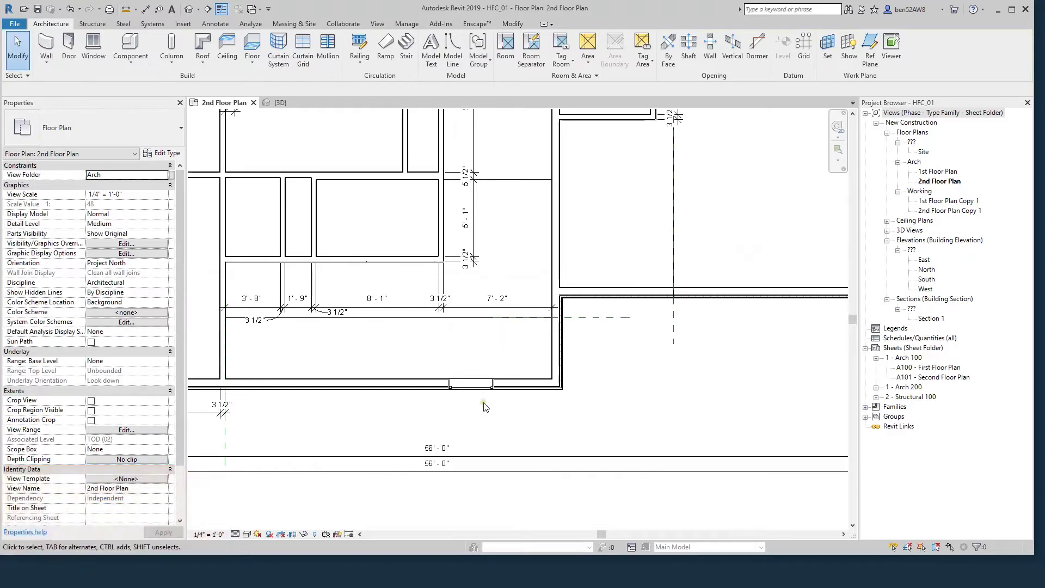
- In the default 3D view, reassign the placed window to the TO Slab level
key("3")
key("d")
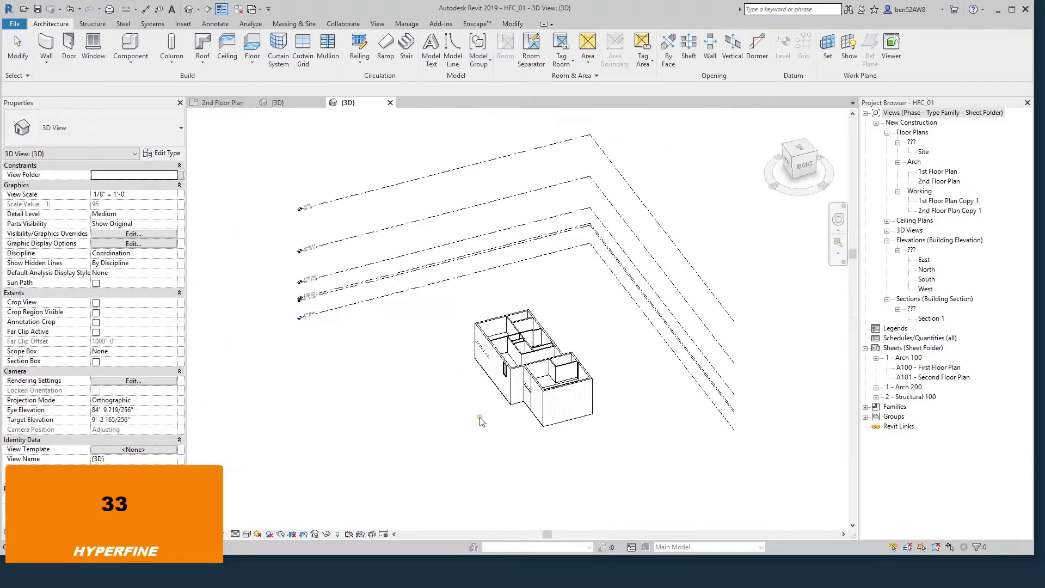
middle_click_drag(478, 420, 533, 391, "shift")
scroll(518, 327, "up", 6)
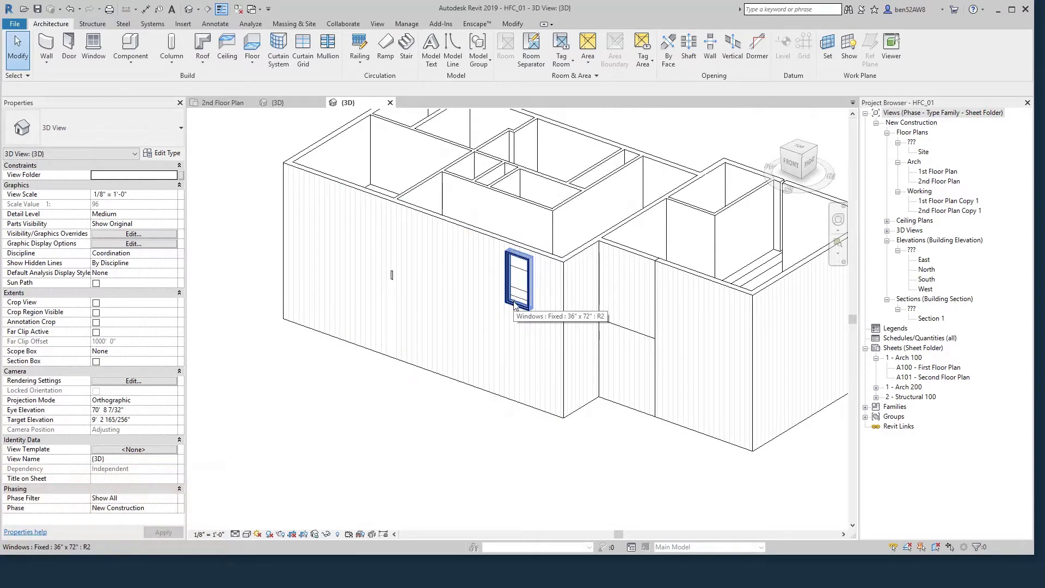
left_click(484, 459)
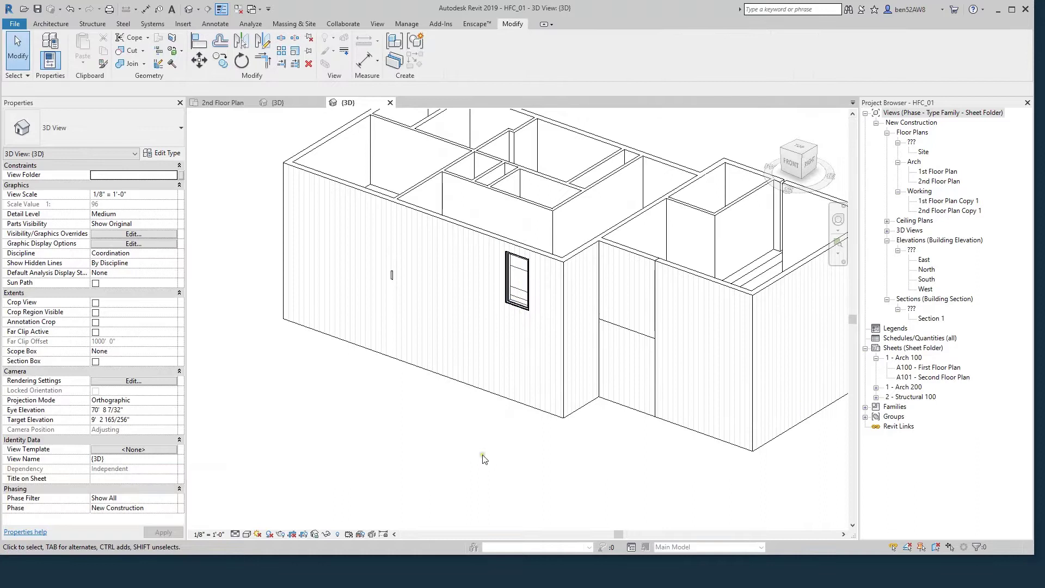
left_click(516, 306)
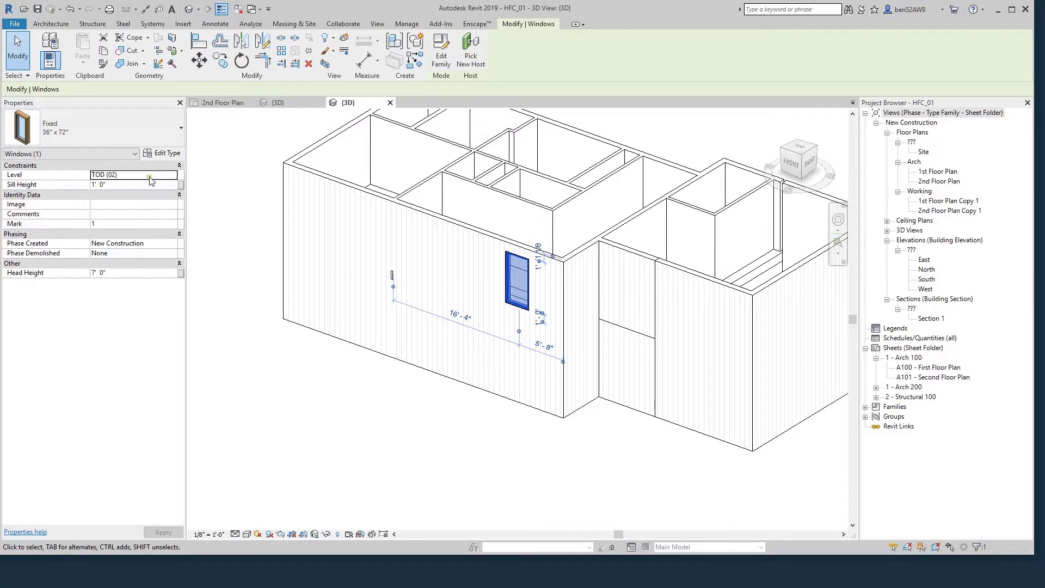
left_click(171, 175)
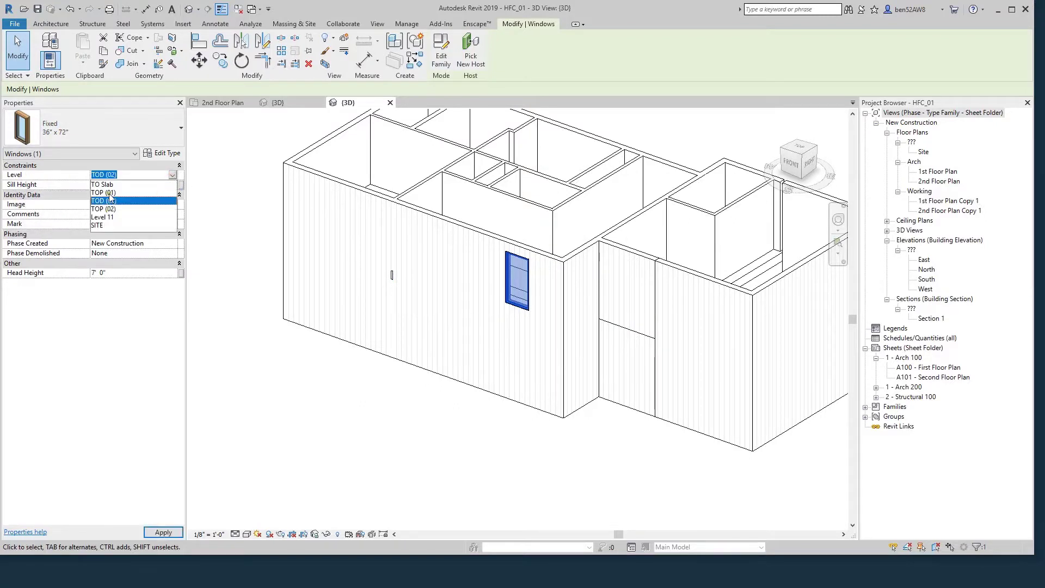
left_click(102, 184)
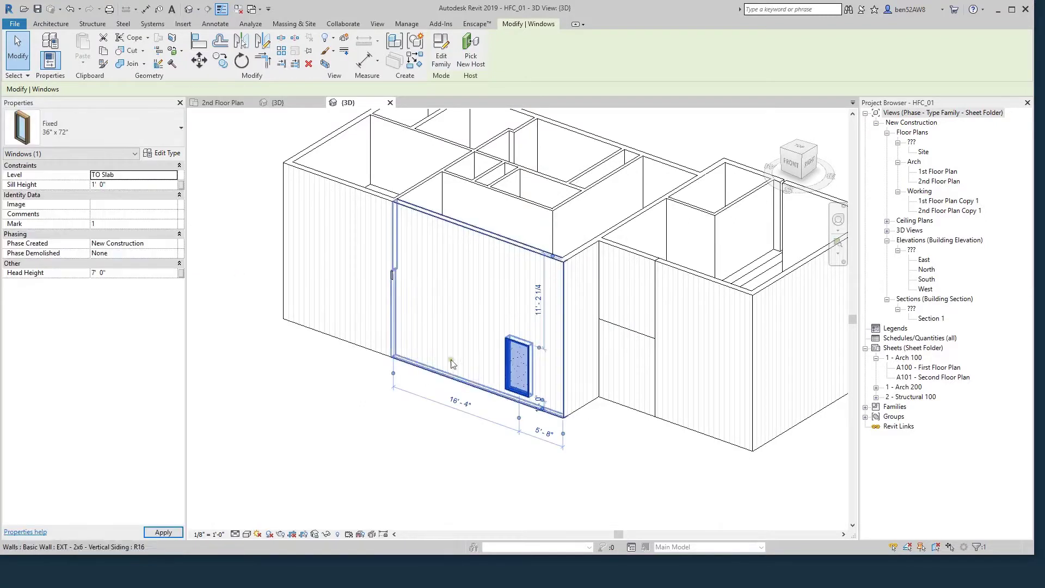
- Set the window's sill height to 2' 0" and deselect it
left_click(126, 188)
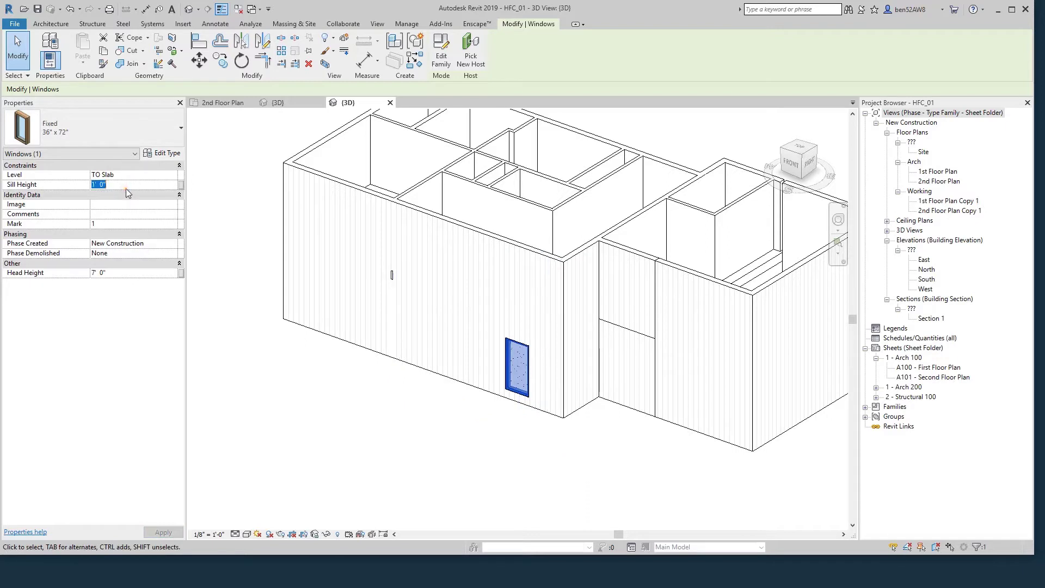
type("2")
key("Tab")
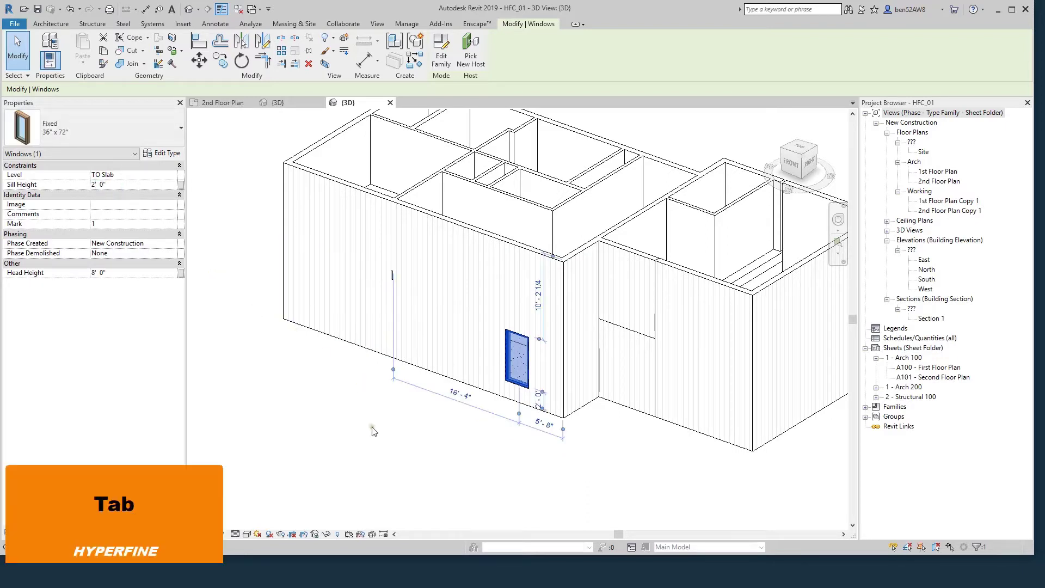
left_click(372, 429)
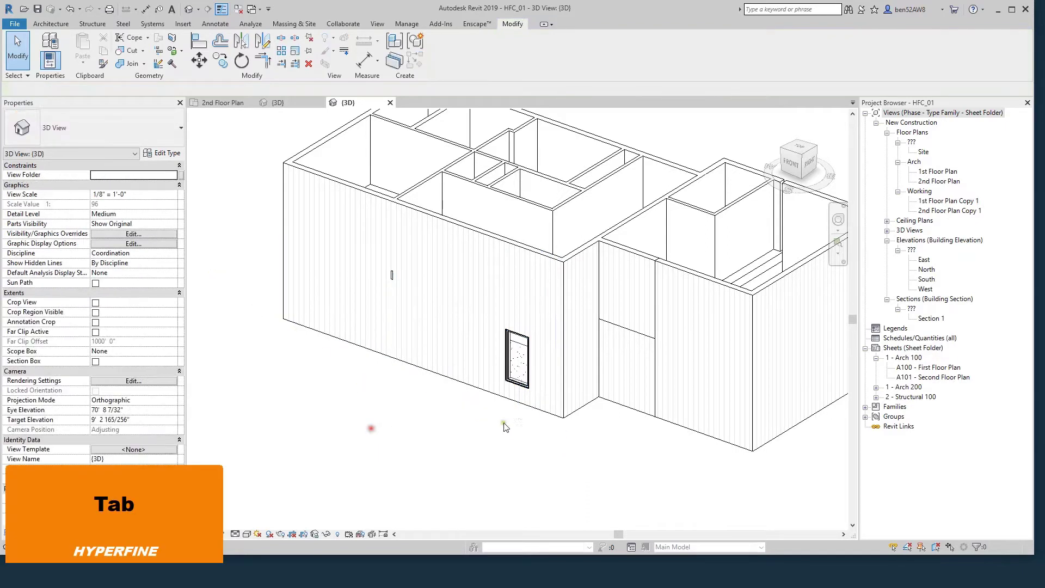
- Open the 1st Floor Plan and select the window in the south exterior wall near its east corner
left_click(520, 383)
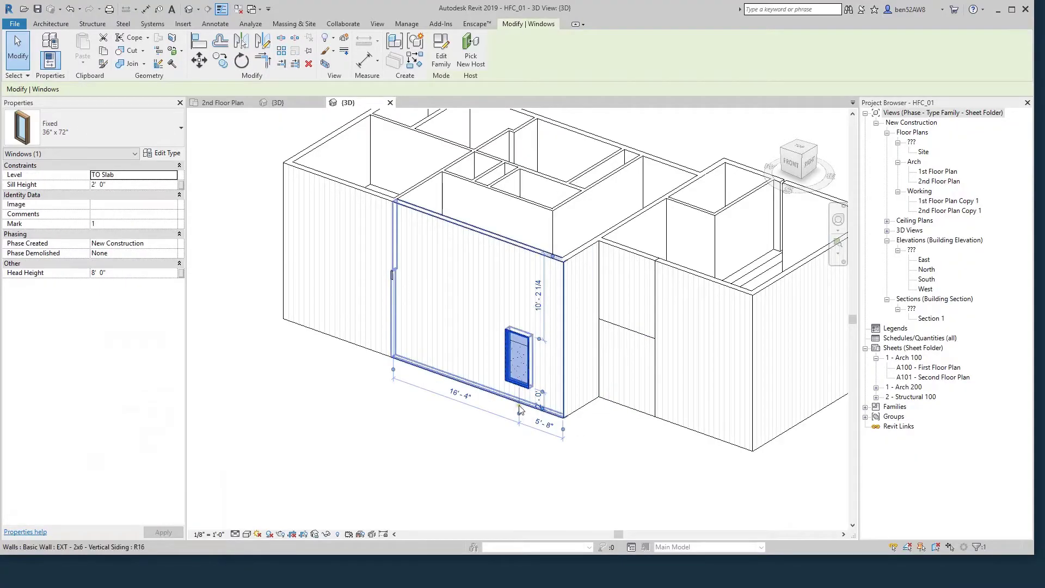
double_click(937, 173)
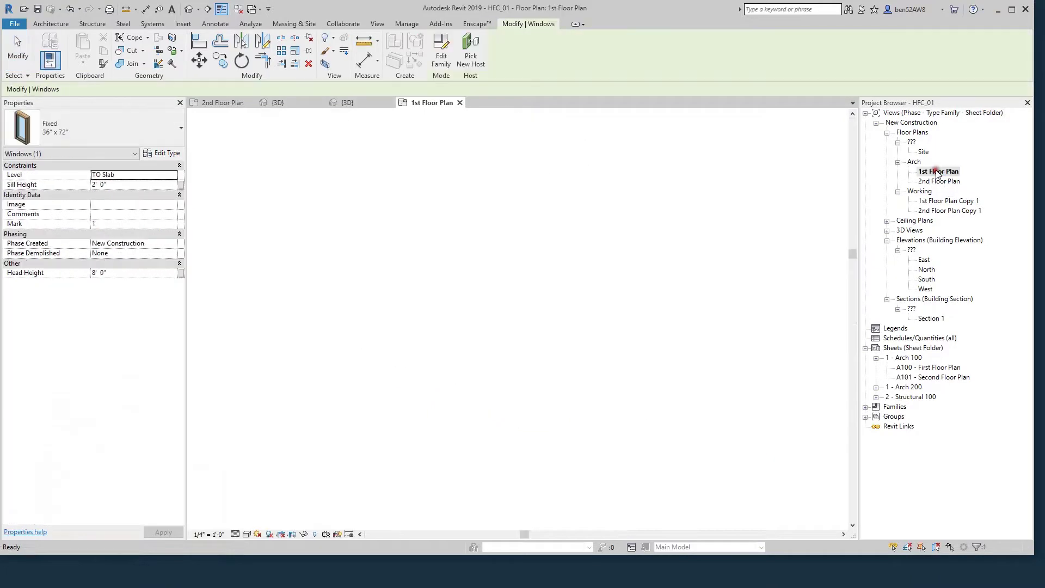
scroll(531, 153, "up", 6)
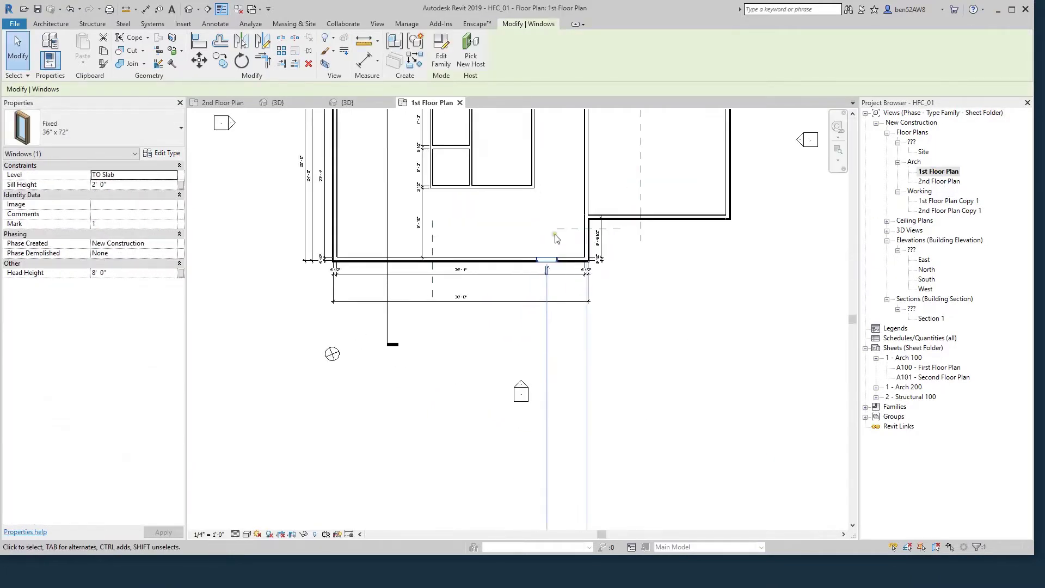
scroll(612, 378, "down", 2)
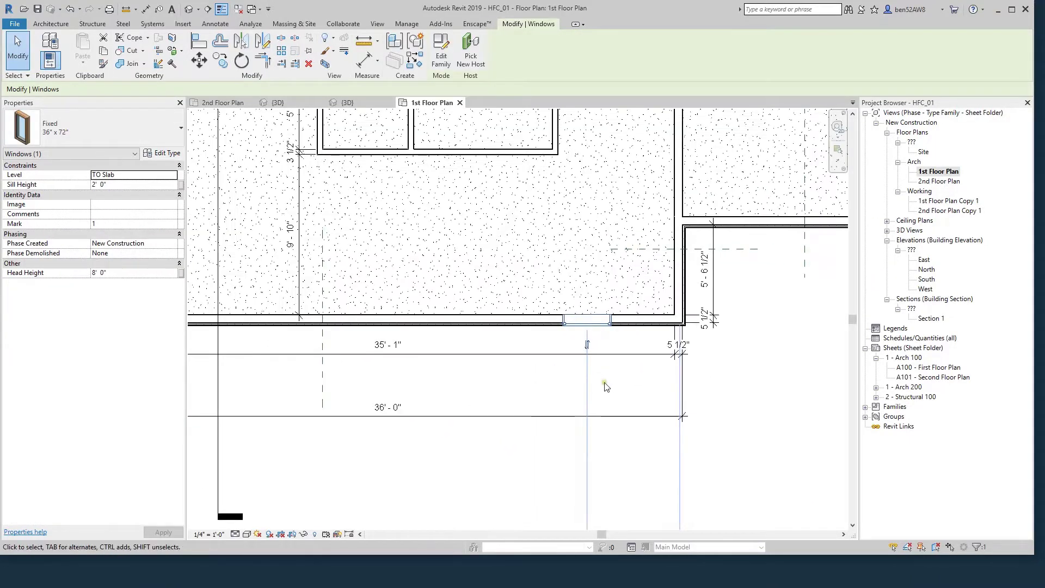
key("Escape")
scroll(569, 354, "up", 2)
left_click(567, 330)
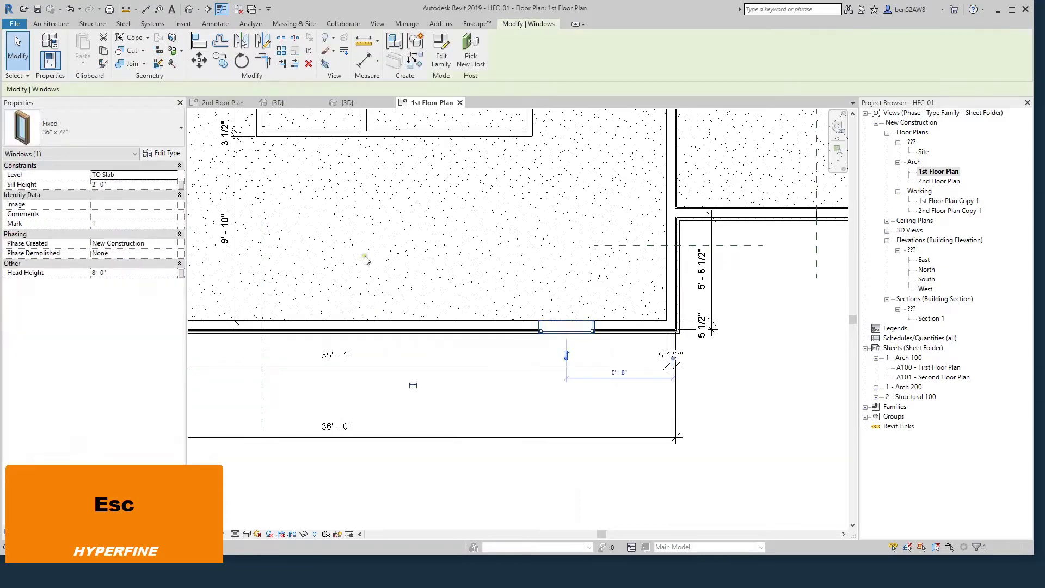
left_click(177, 129)
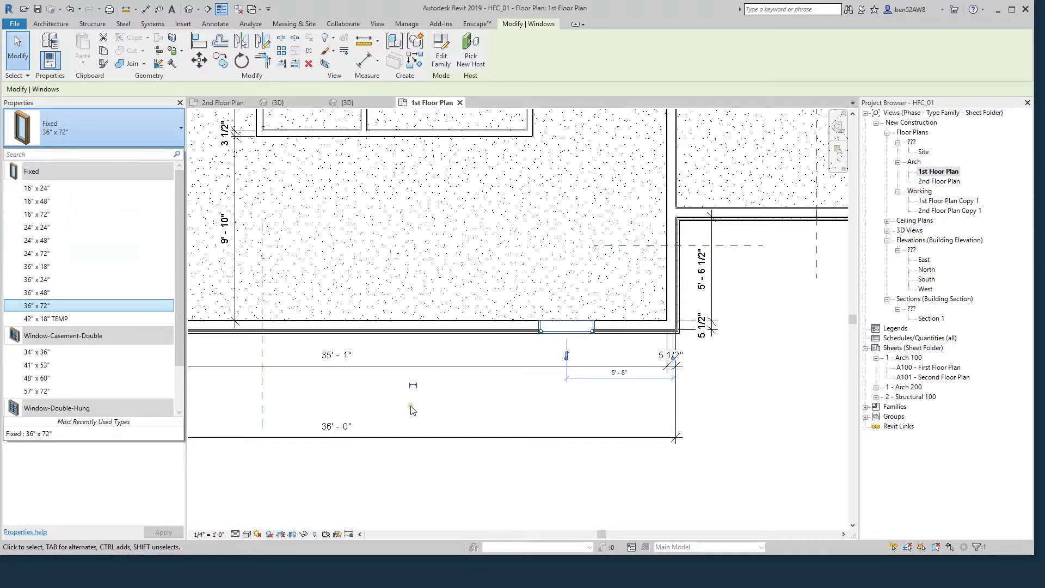
key("Escape")
key("Escape")
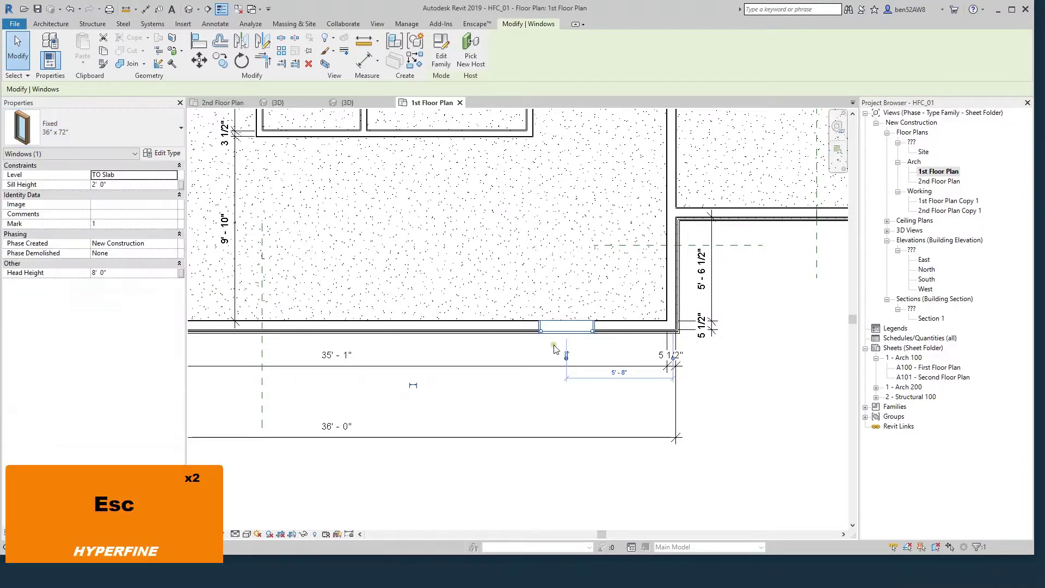
- Copy the selected window west along the same wall, about 5'-3" from the original
left_click(561, 329)
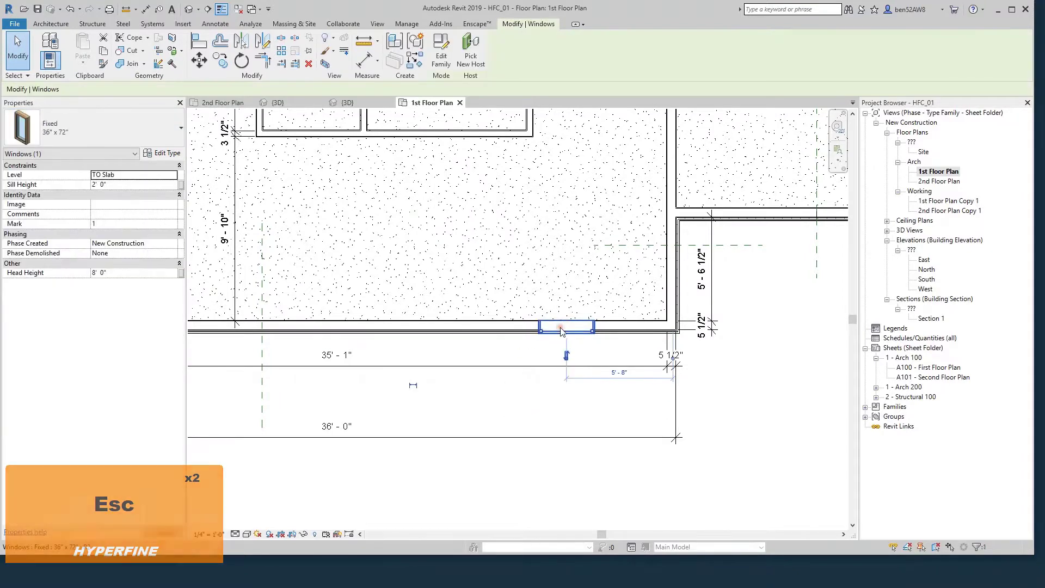
key("c")
key("o")
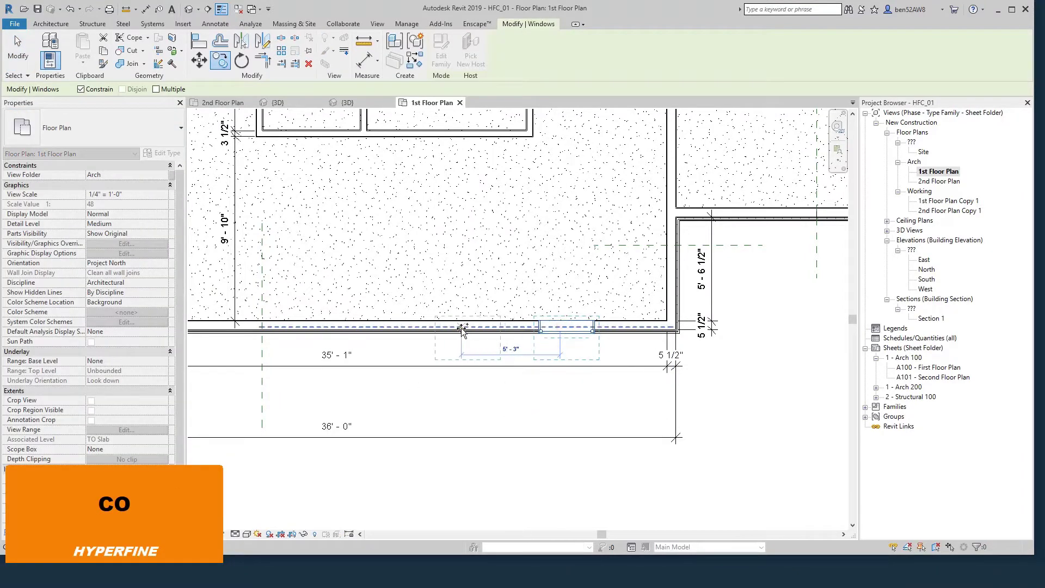
left_click(463, 329)
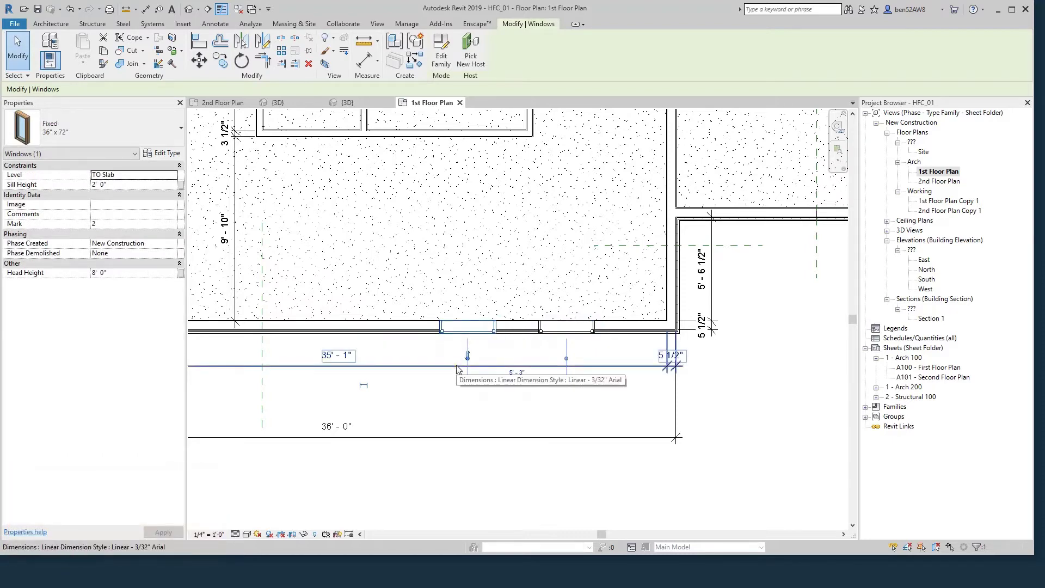
- Duplicate the copied window's type and name the new type 48" x 72"
key("e")
key("t")
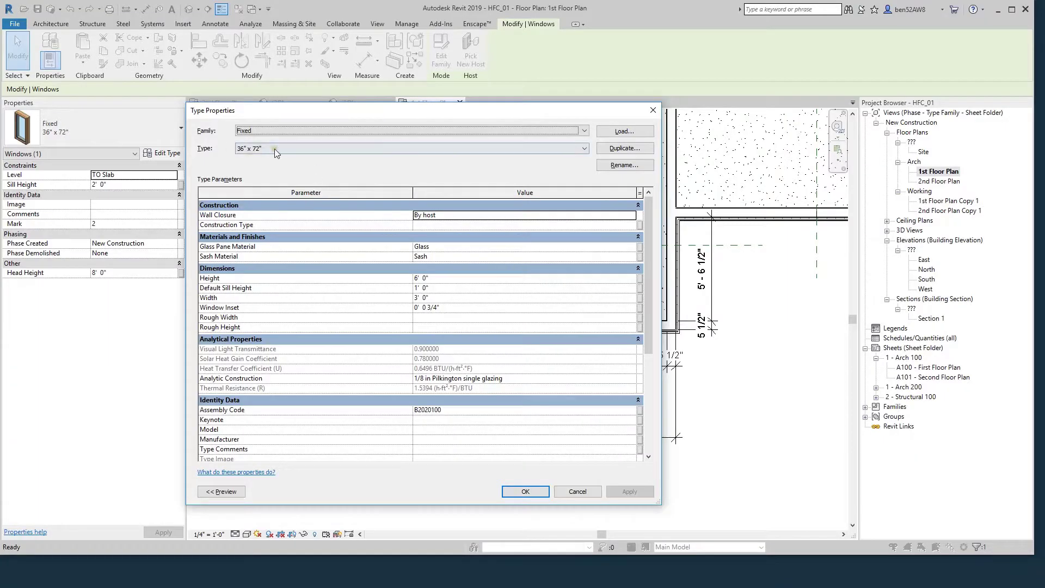
left_click(618, 147)
key("BackSpace")
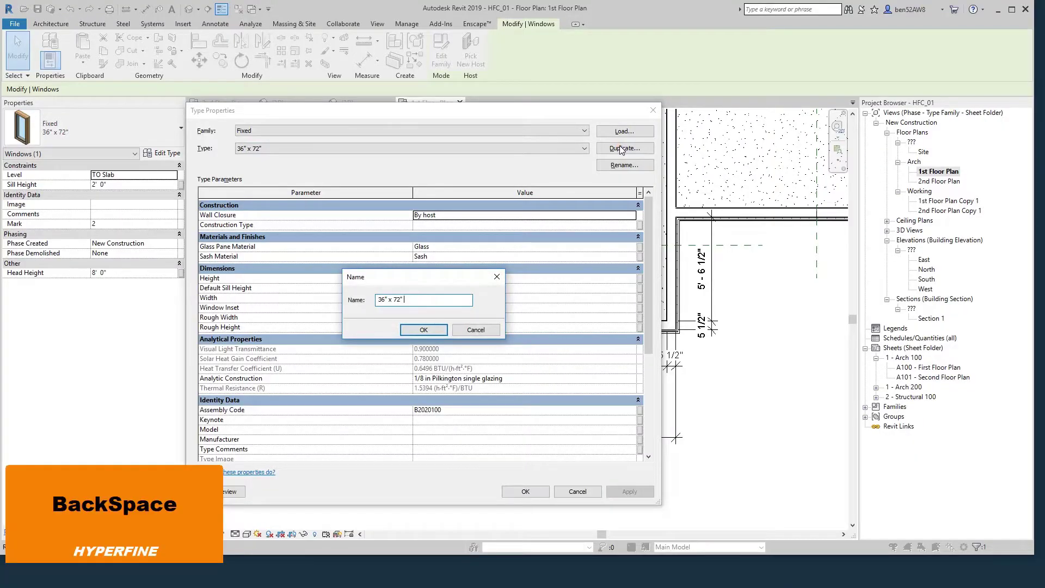
key("Left")
key("Left")
key("shift+Right")
key("shift+Right")
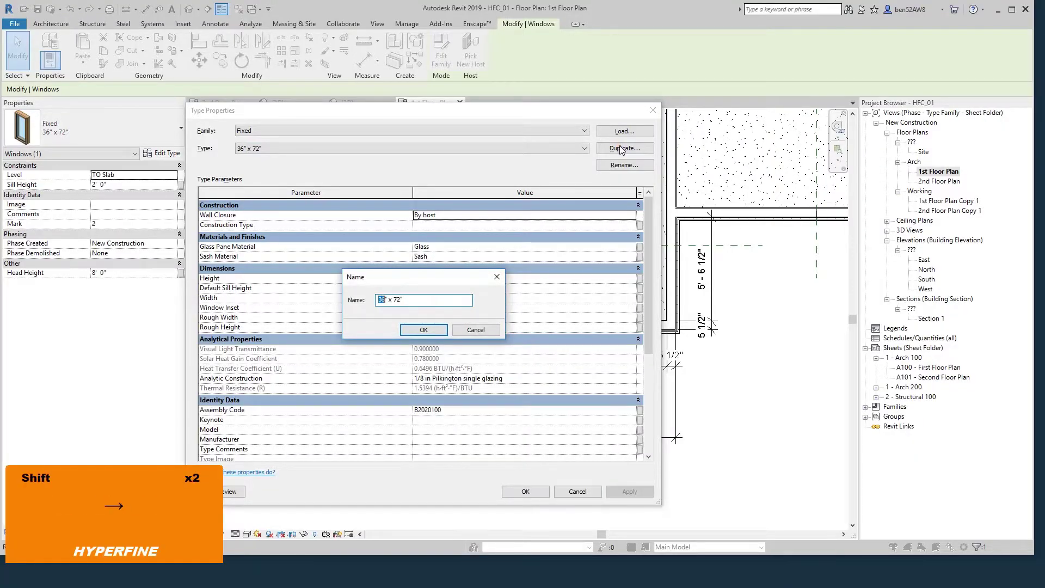
type("48")
key("Return")
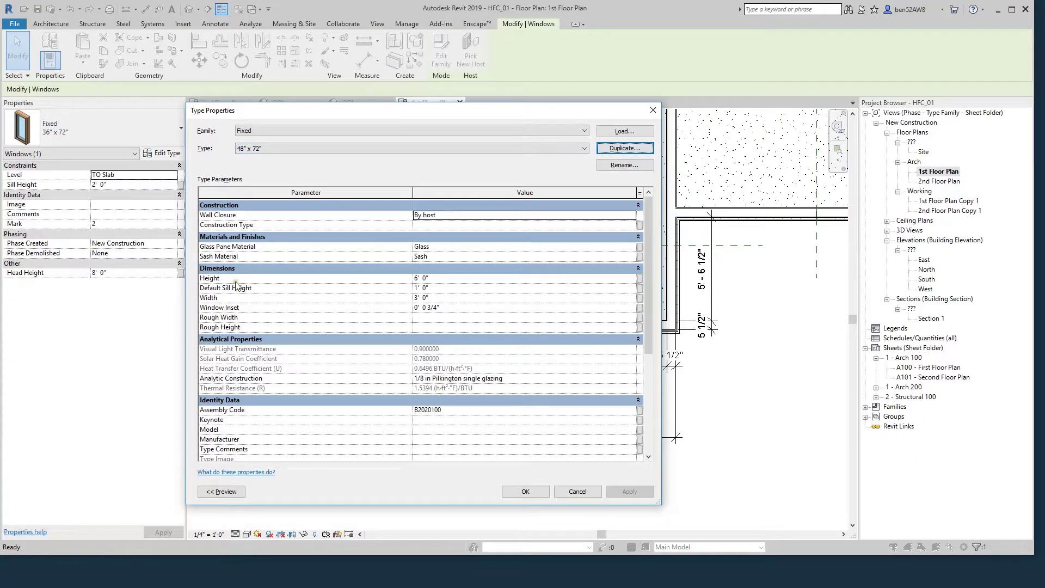
- Set the 48" x 72" type's width to 48 inches and apply the type properties
left_click(455, 298)
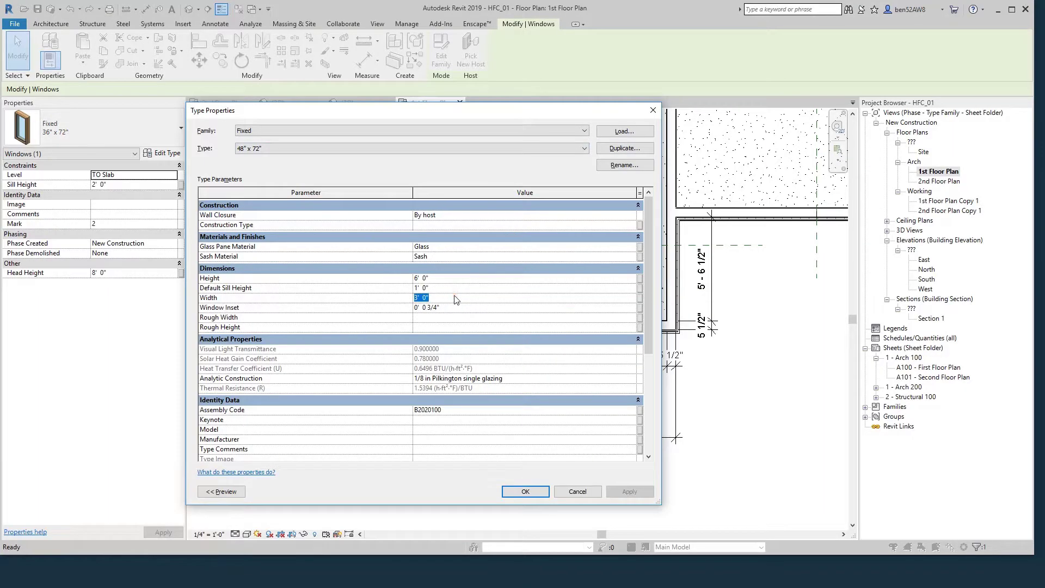
type("4")
key("Tab")
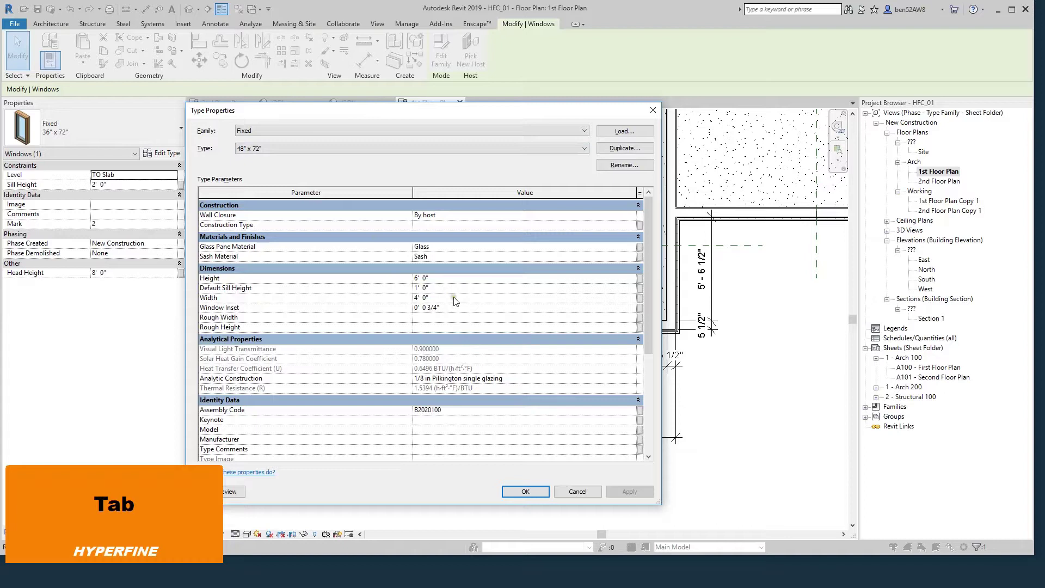
left_click(456, 300)
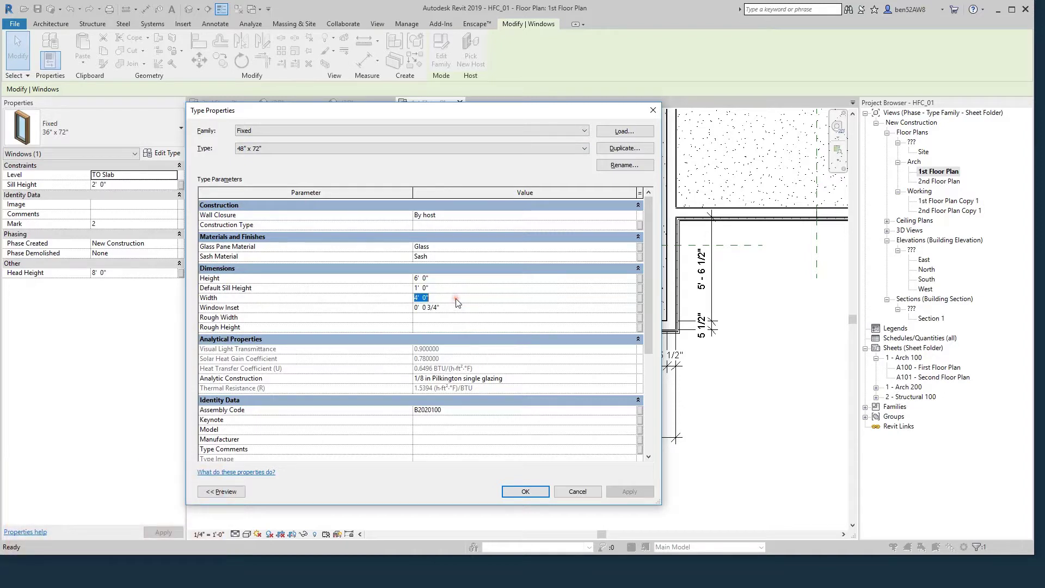
type("0 48")
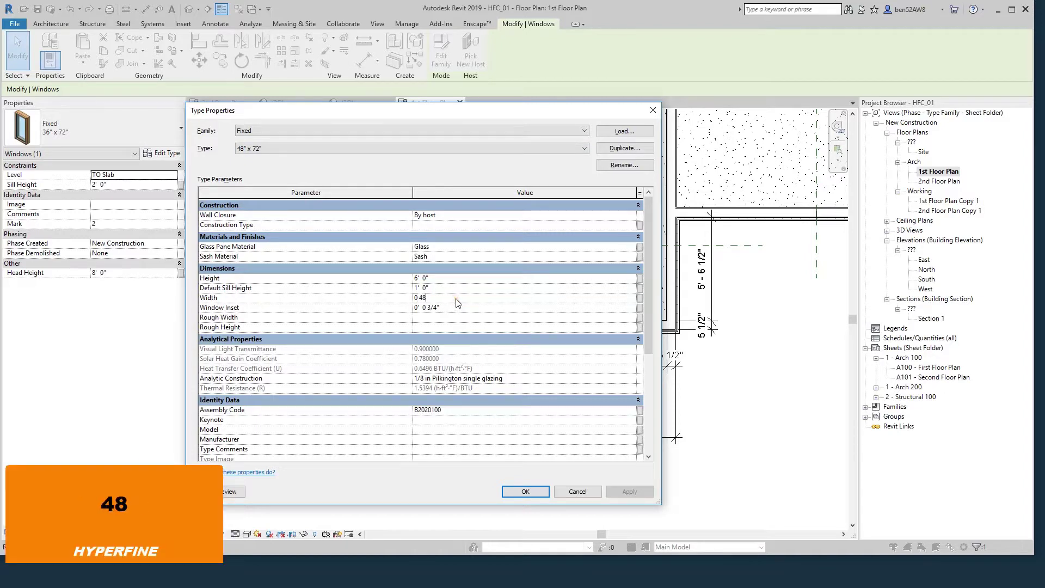
key("Tab")
left_click(524, 490)
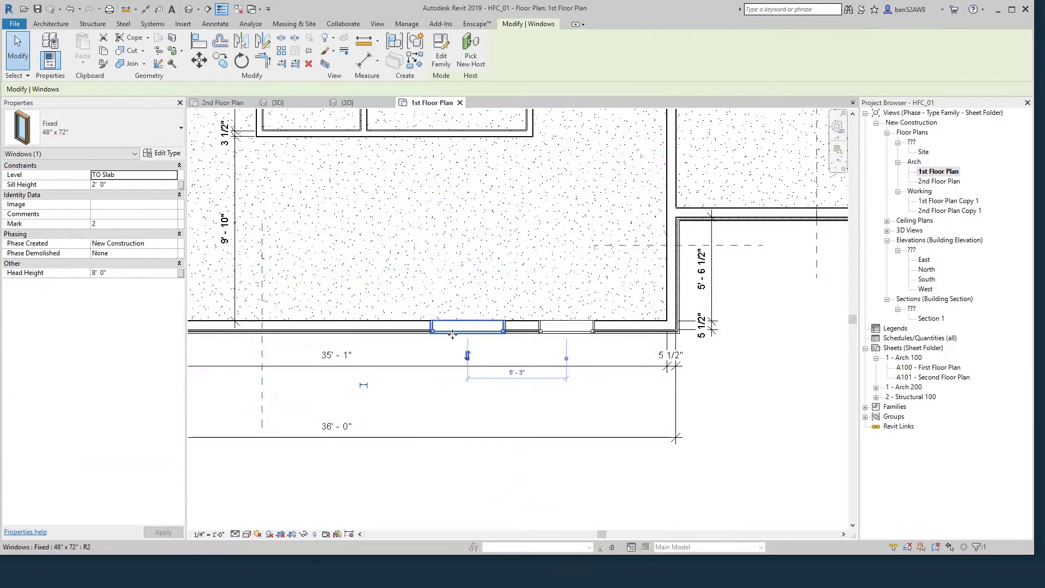
- Deselect the window and inspect the two south-wall windows up close in the default 3D view
left_click(443, 389)
key("3")
key("d")
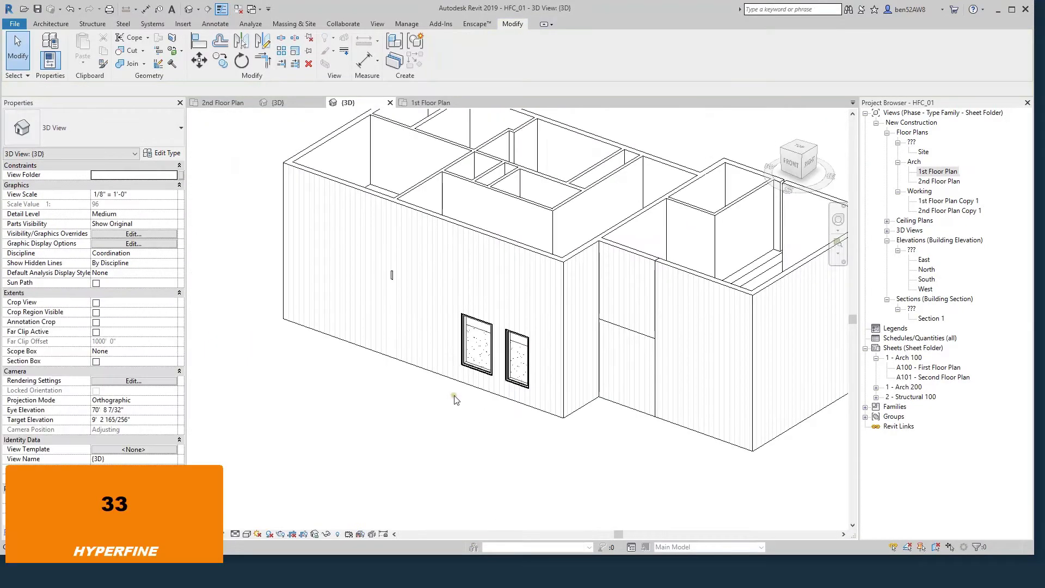
middle_click_drag(455, 403, 481, 368, "shift")
scroll(522, 366, "up", 5)
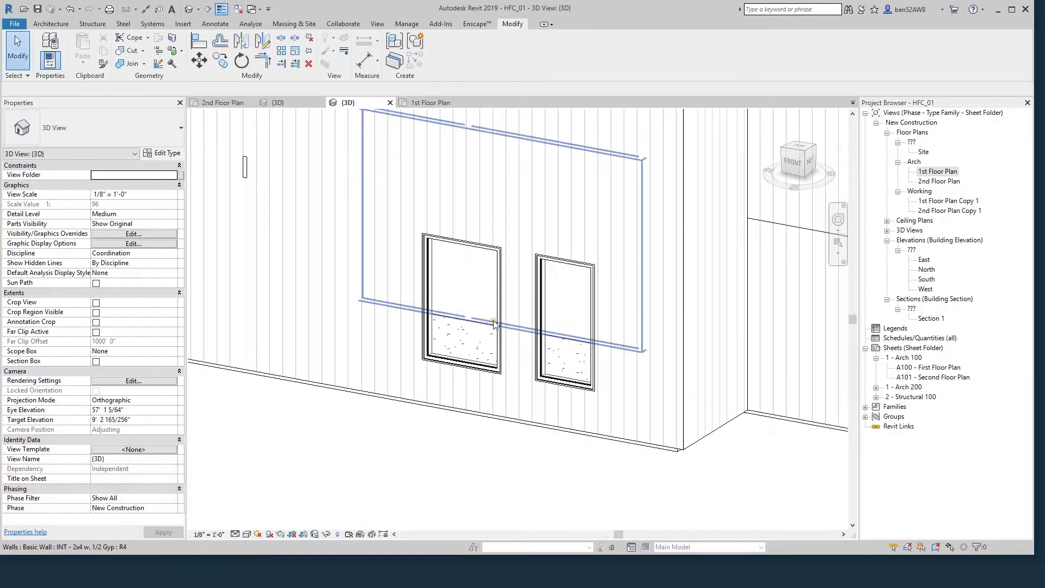
- Return to the 1st Floor Plan, start loading a family and browse to the US Imperial library's Windows folder
double_click(939, 172)
scroll(591, 446, "down", 2)
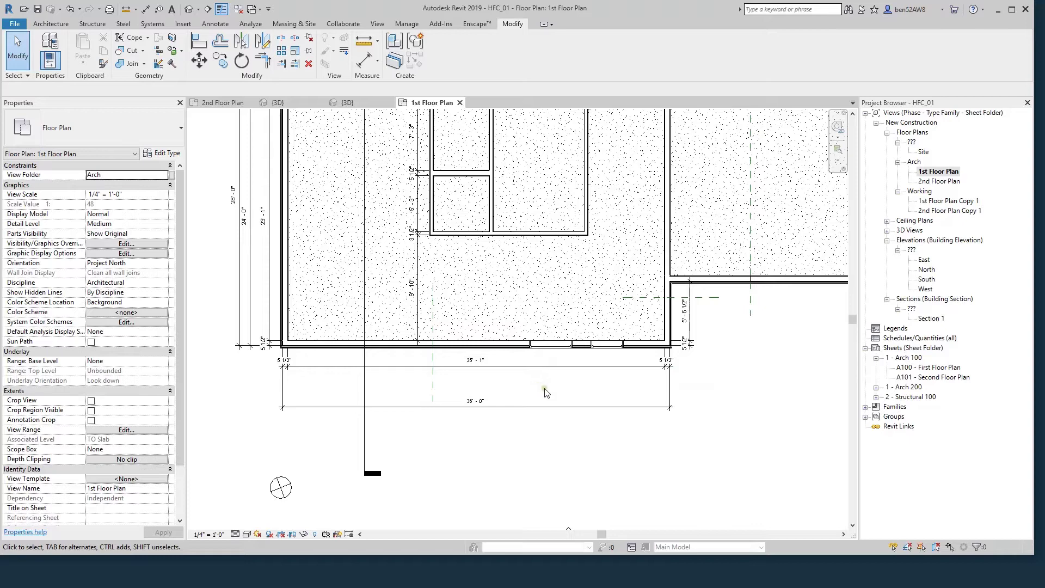
left_click(184, 24)
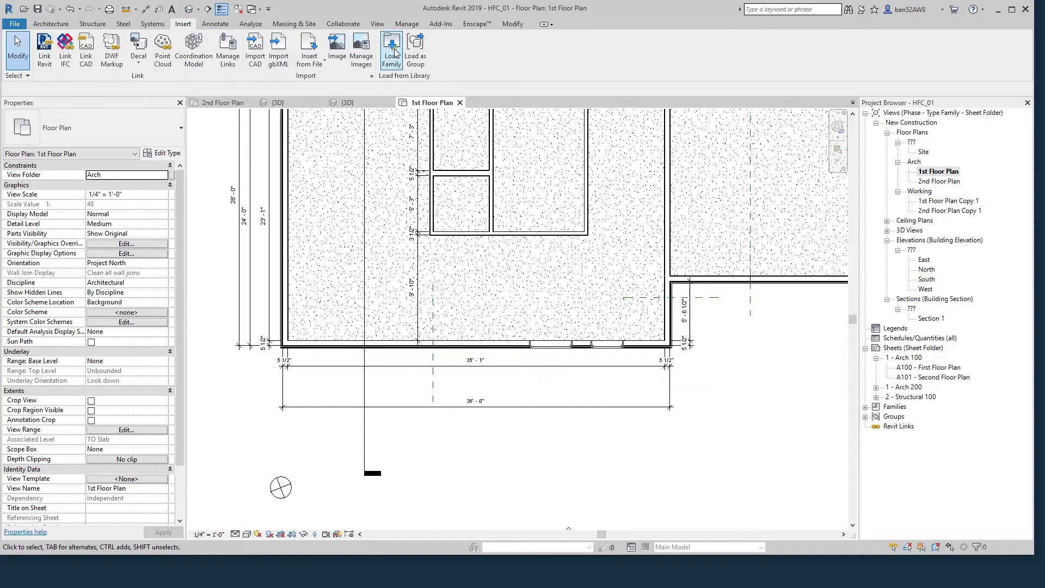
key("l")
key("f")
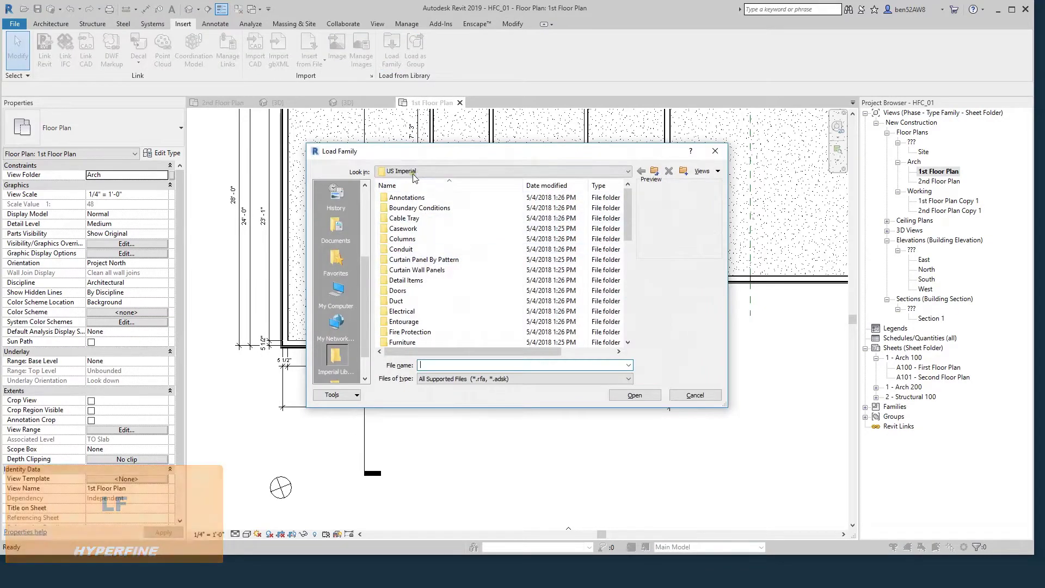
scroll(425, 253, "down", 8)
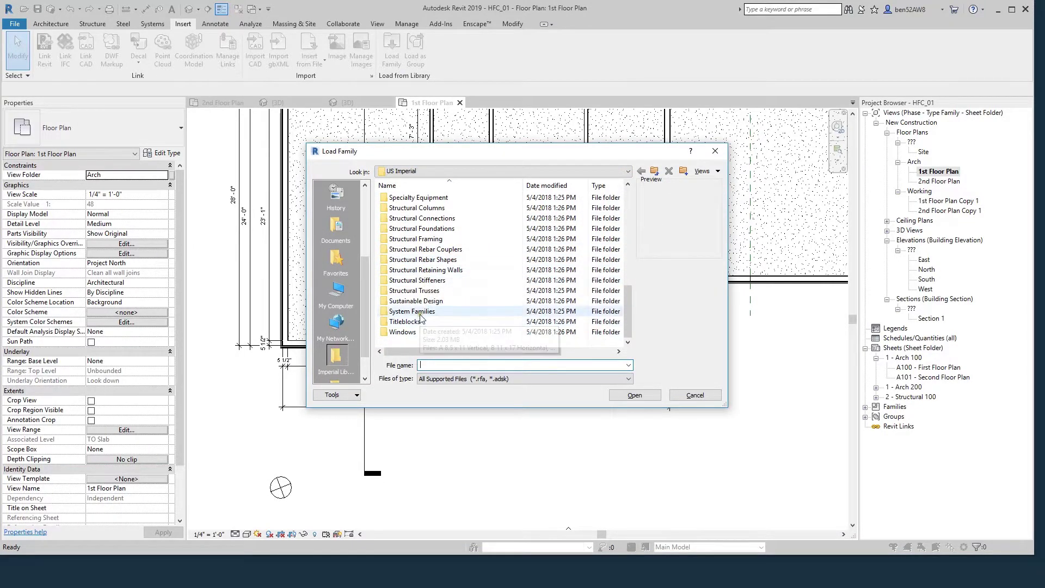
scroll(427, 307, "up", 1)
scroll(436, 297, "down", 1)
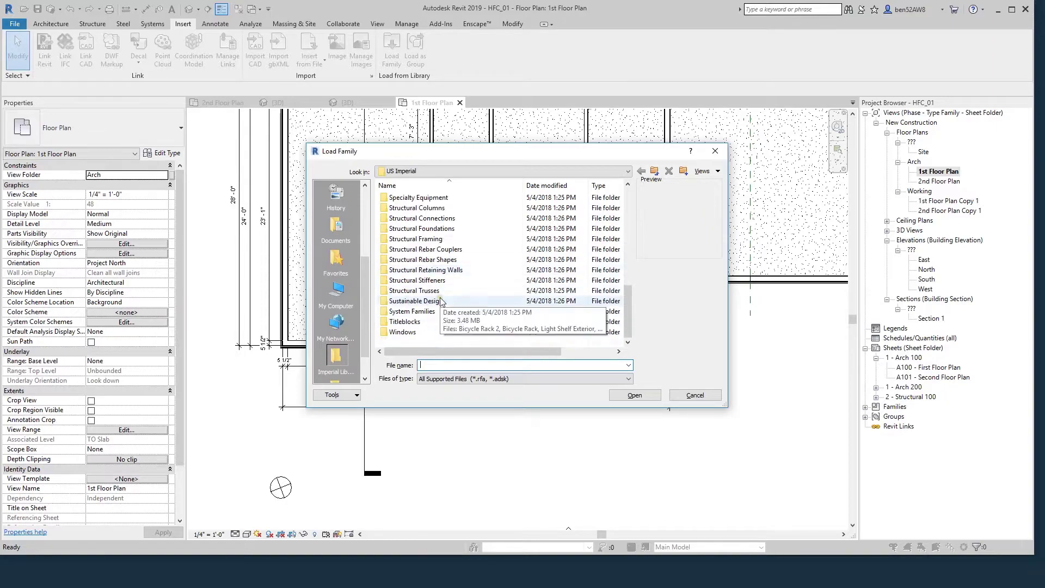
double_click(416, 332)
- Load the Window-Casement-Single_Left family with its 36" x 60" type
scroll(435, 251, "down", 8)
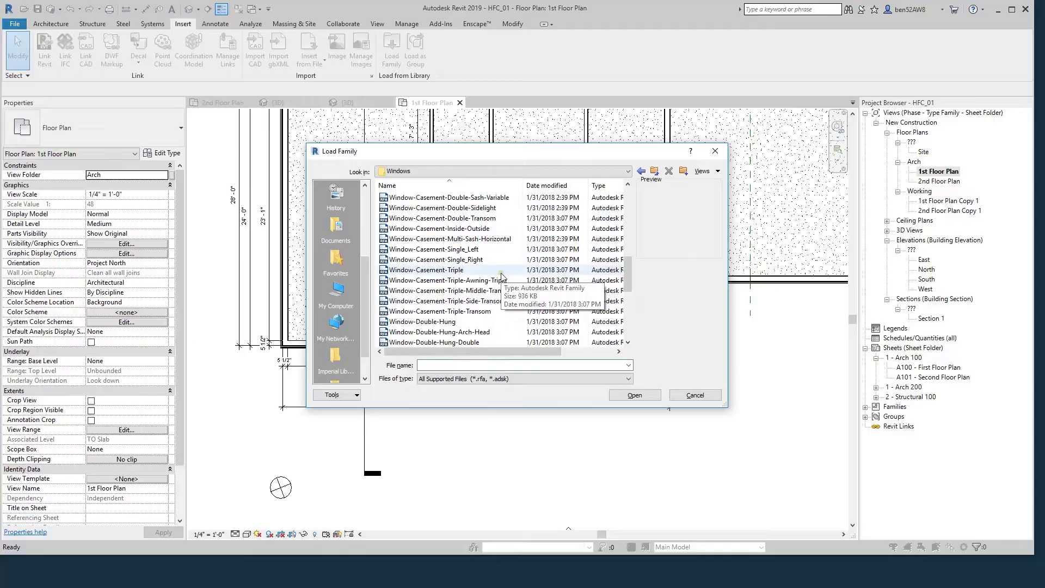
left_click(448, 249)
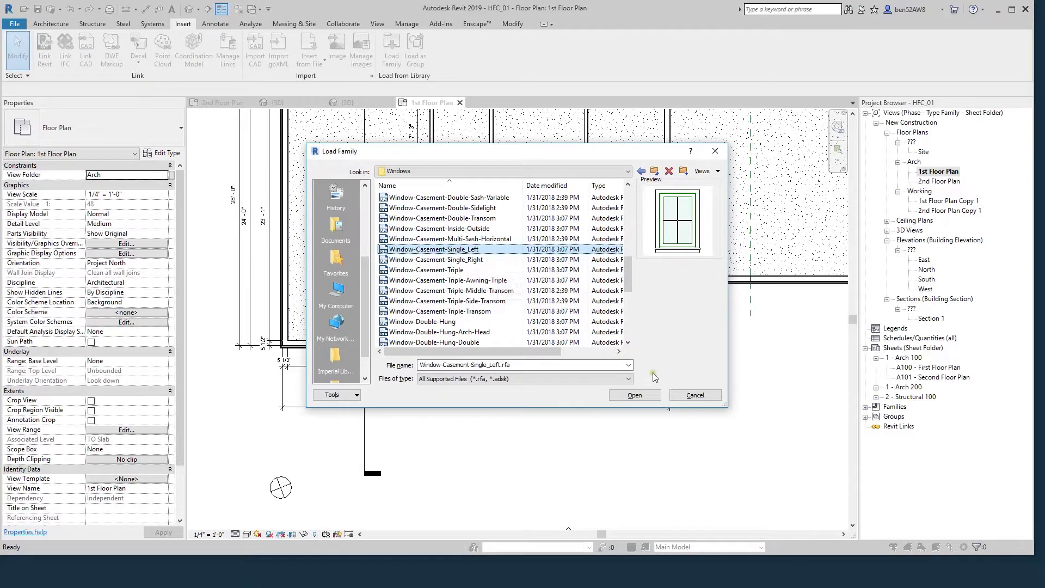
left_click(635, 396)
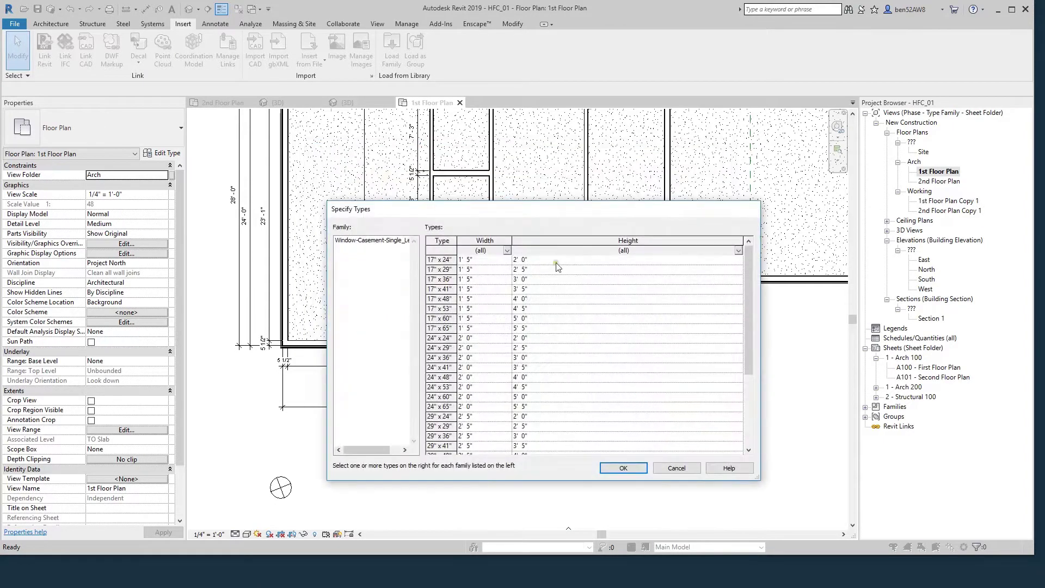
scroll(479, 299, "down", 4)
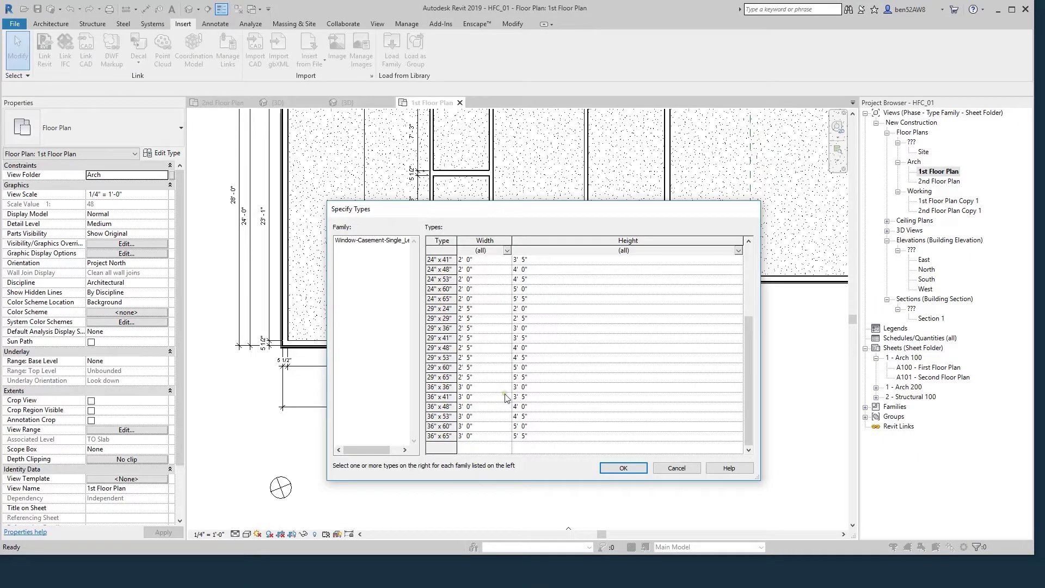
left_click(437, 427)
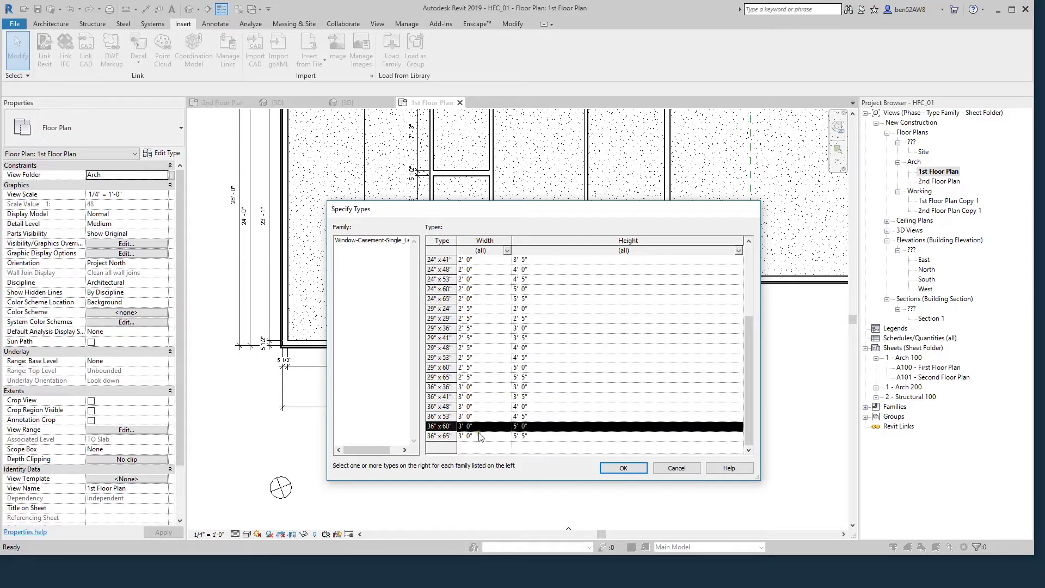
left_click(624, 469)
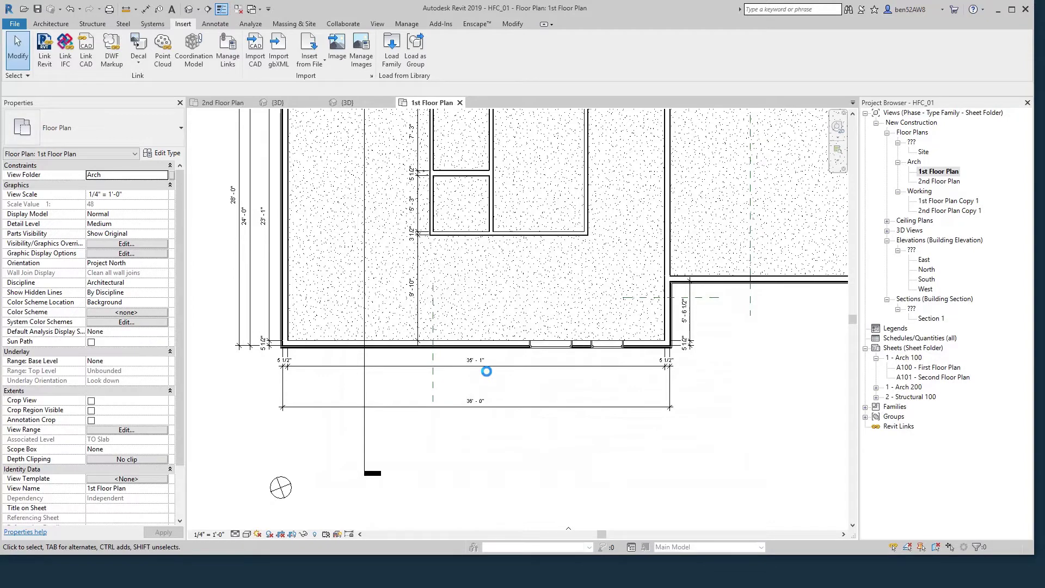
- Place a 36" x 60" Window-Casement-Single_Left window in the south wall, just west of the 48" window, and end the command
key("w")
key("n")
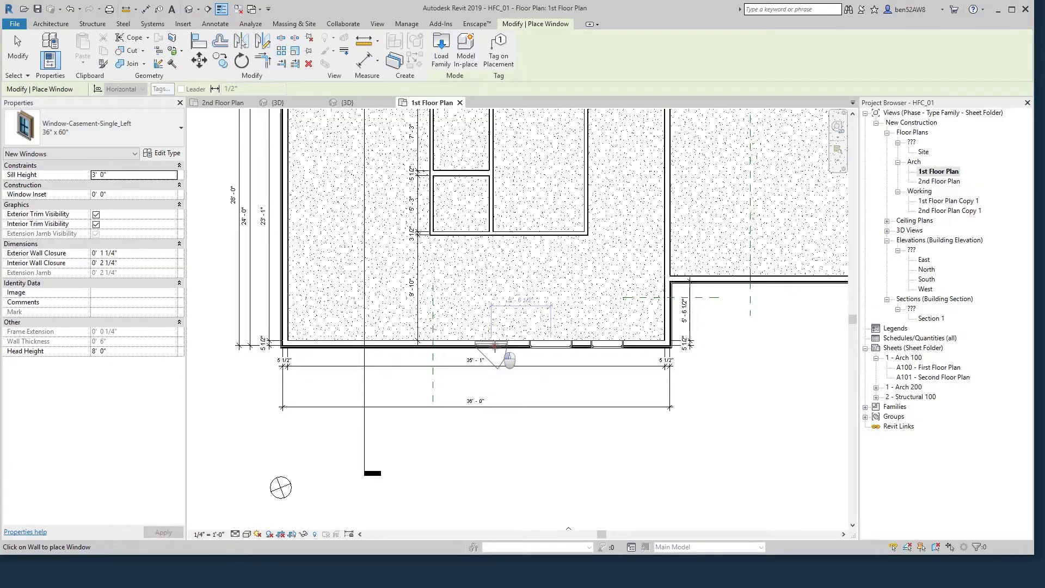
scroll(498, 357, "up", 3)
key("Escape")
key("Escape")
key("Escape")
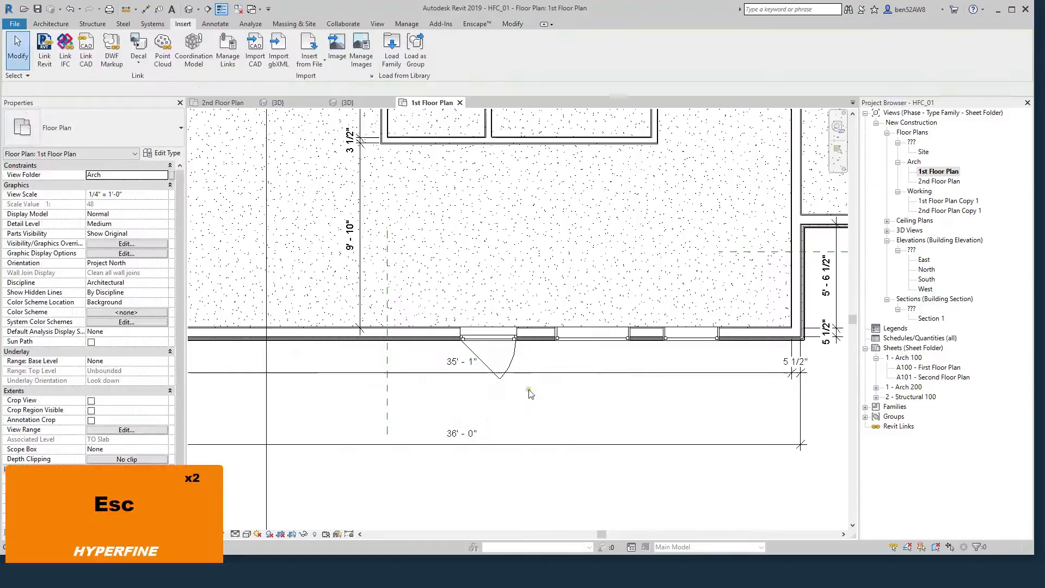
- Examine the three south-wall windows together in the default 3D view
key("d")
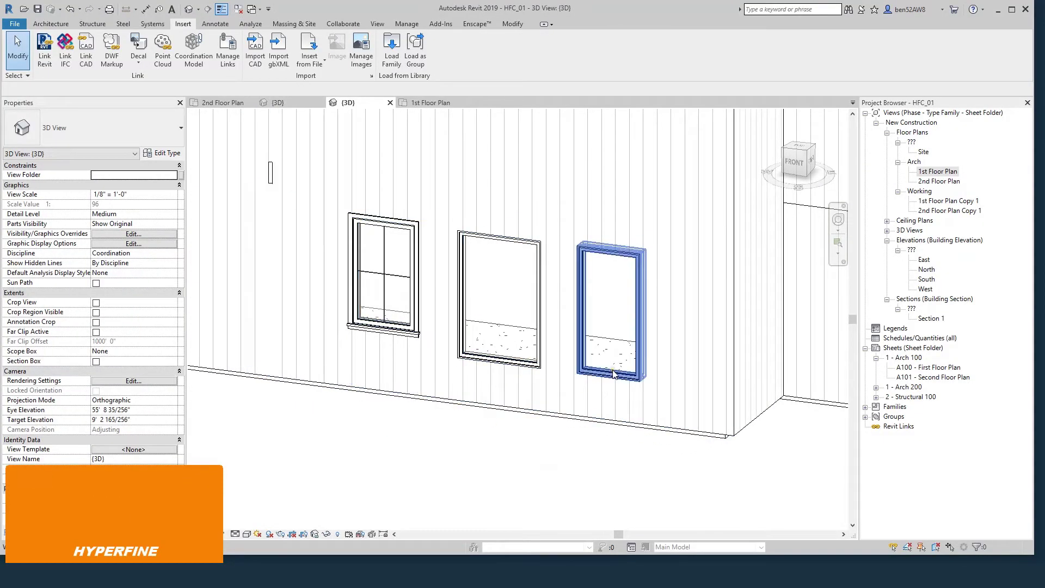
scroll(443, 445, "down", 5)
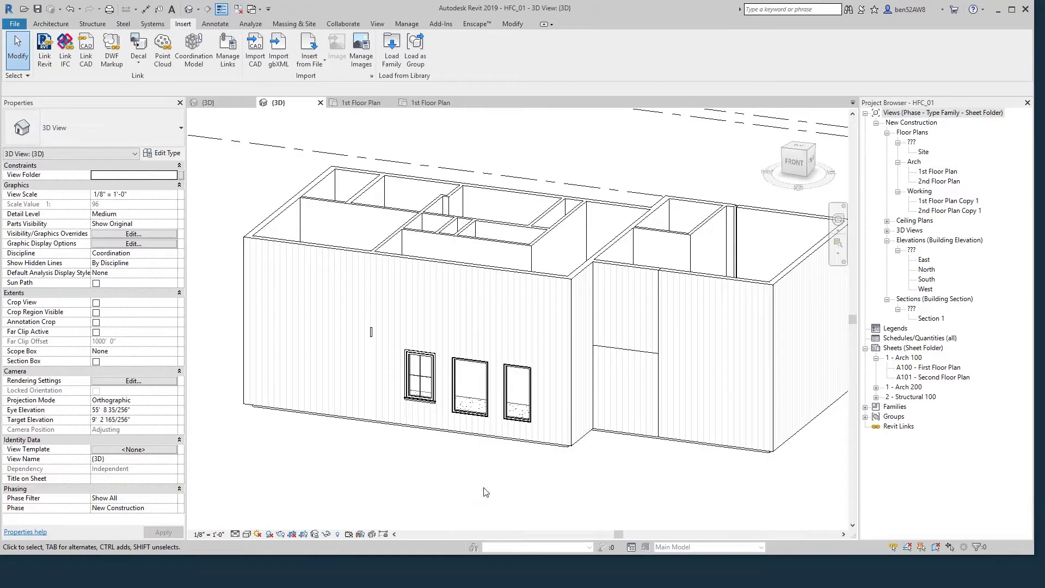
left_click(483, 488)
- Switch to the web browser and search the BIMobject product library for windows
mouse_move(308, 576)
left_click(344, 497)
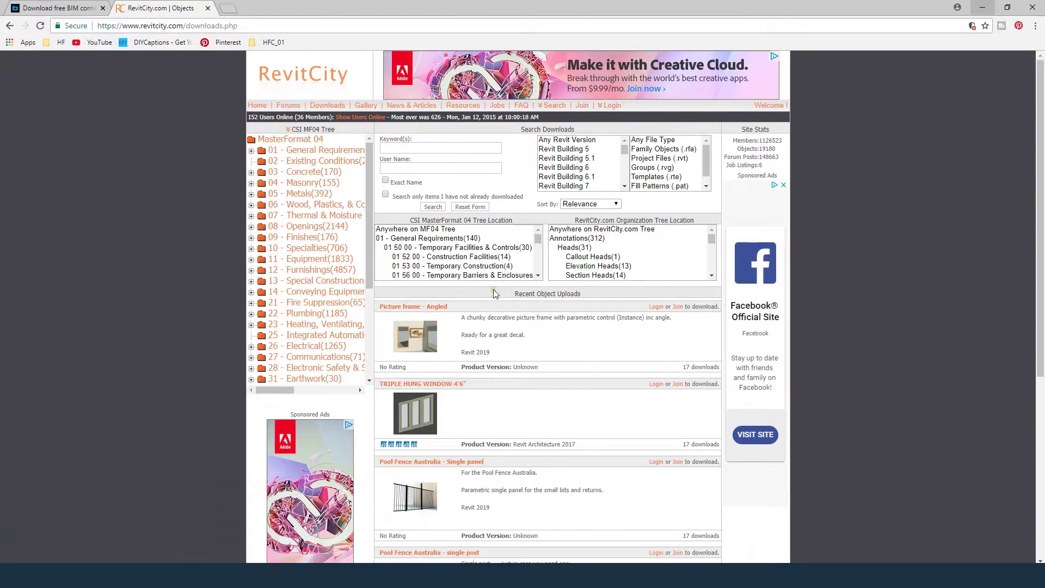
left_click(57, 8)
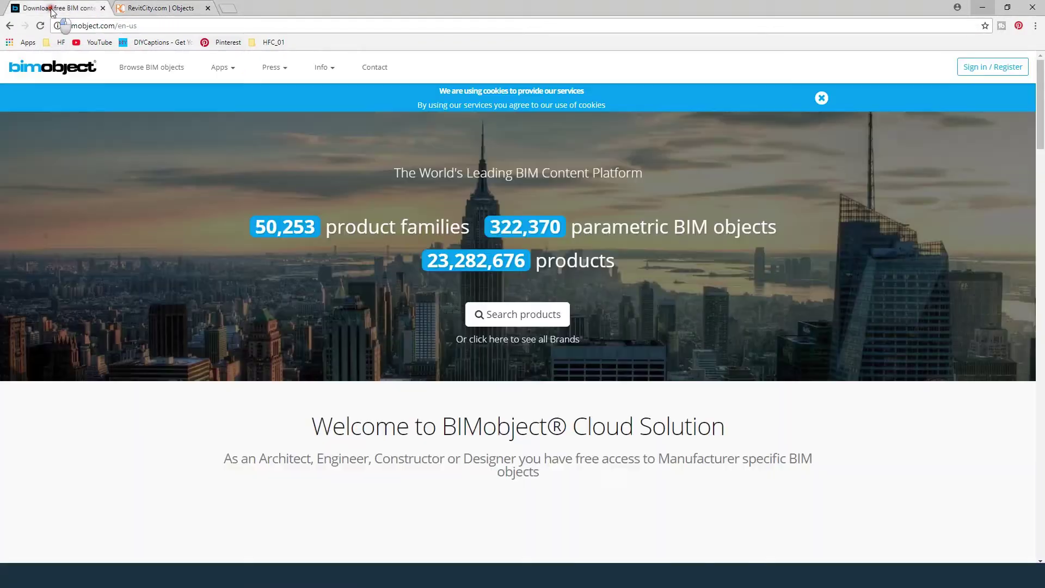
left_click(138, 73)
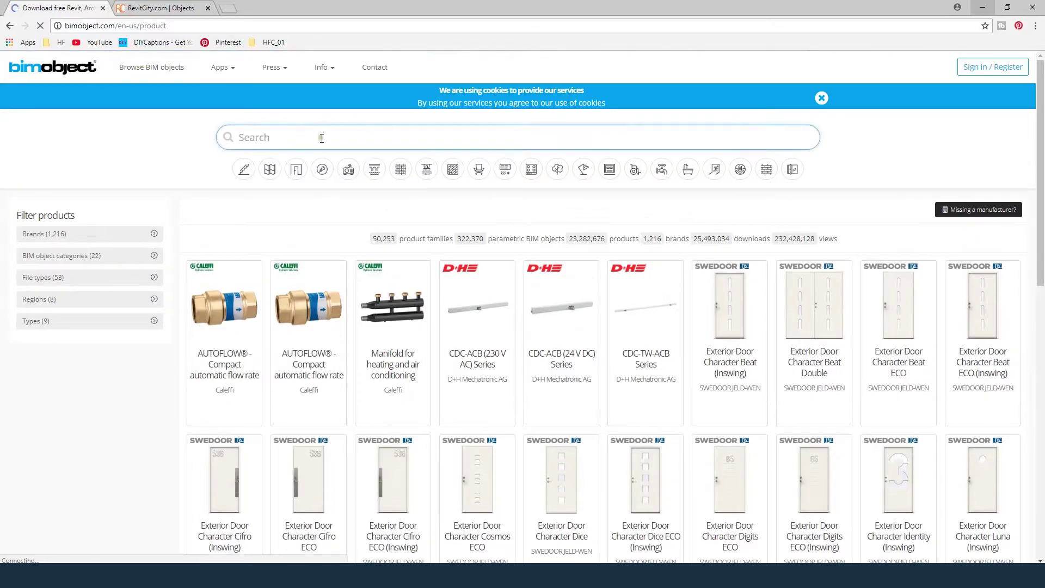
type("window")
key("Return")
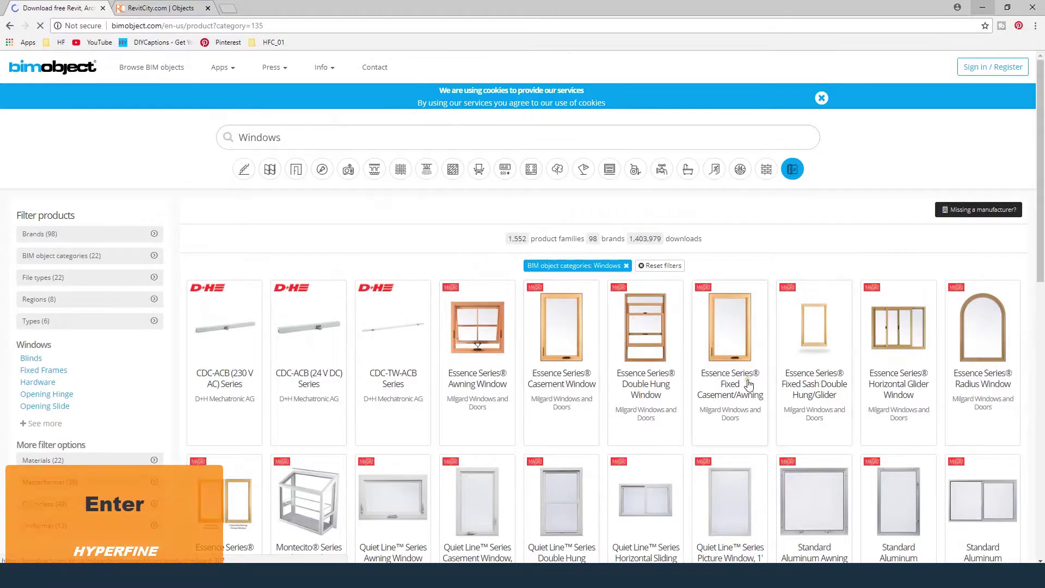
- Look through the manufacturers' window families on BIMobject and switch back to Revit
left_click(656, 388)
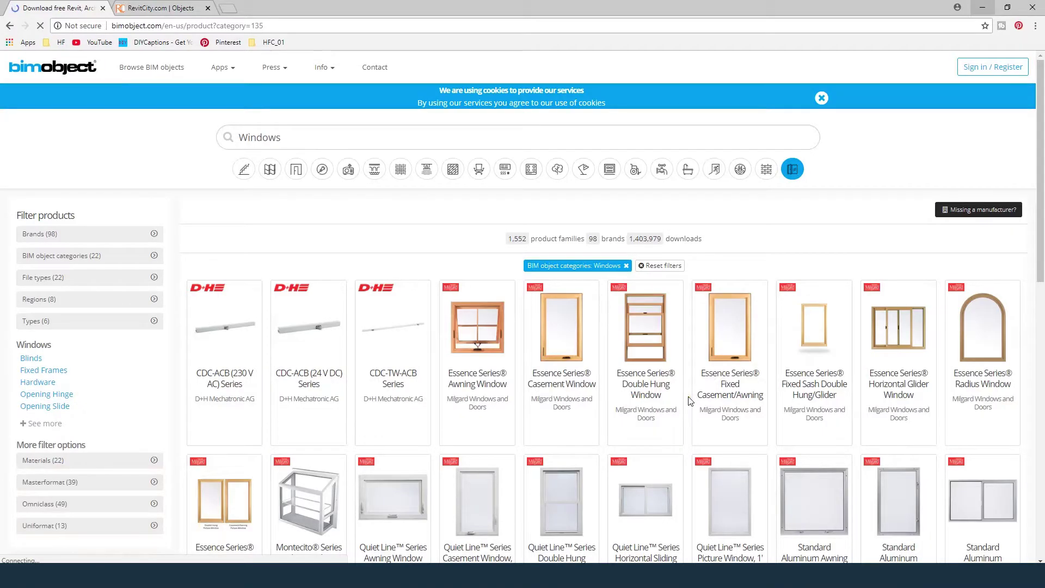
scroll(689, 402, "down", 2)
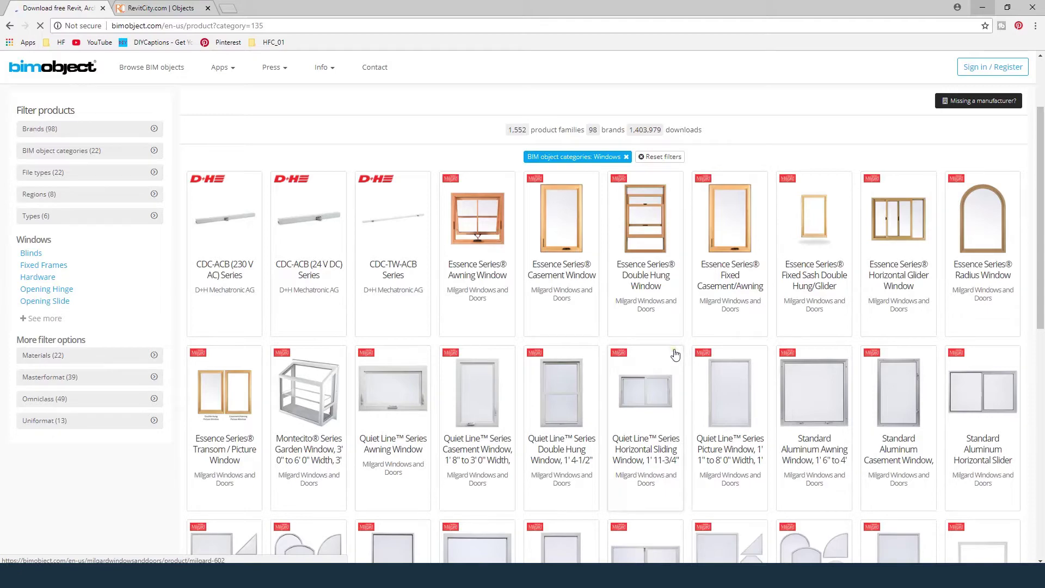
scroll(675, 357, "down", 2)
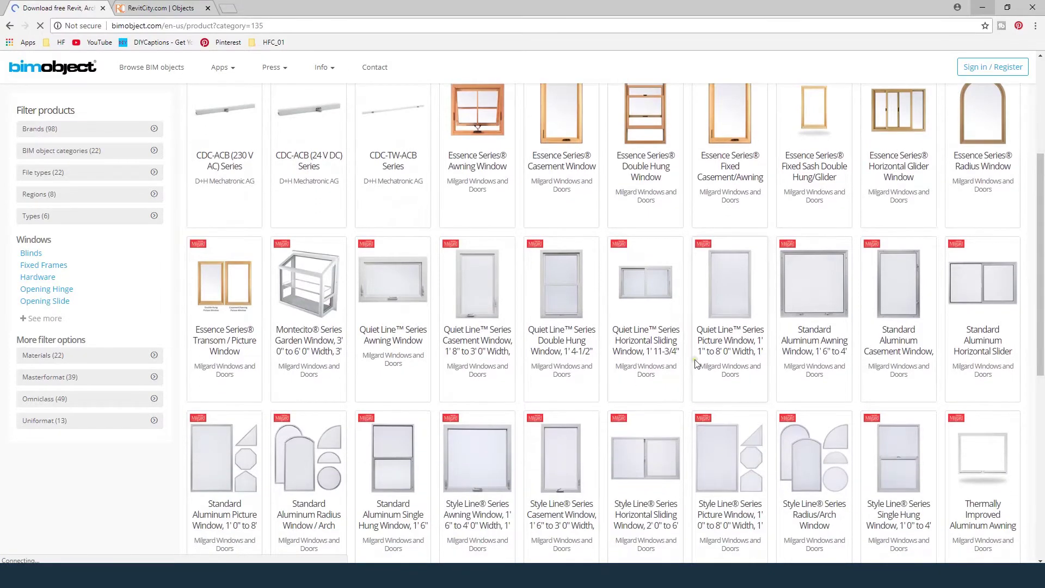
scroll(654, 376, "down", 3)
scroll(598, 359, "up", 6)
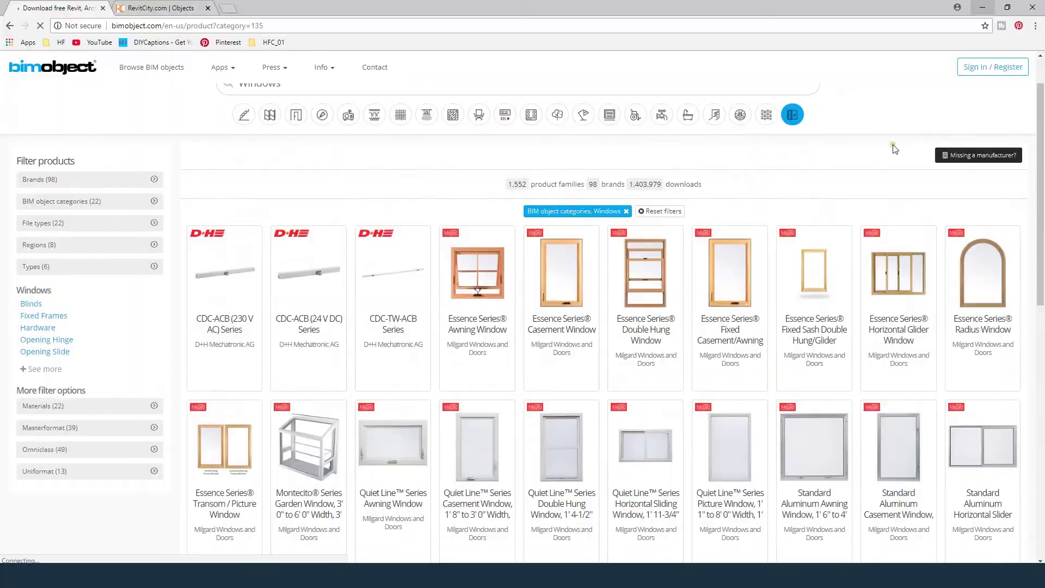
key("alt+Tab")
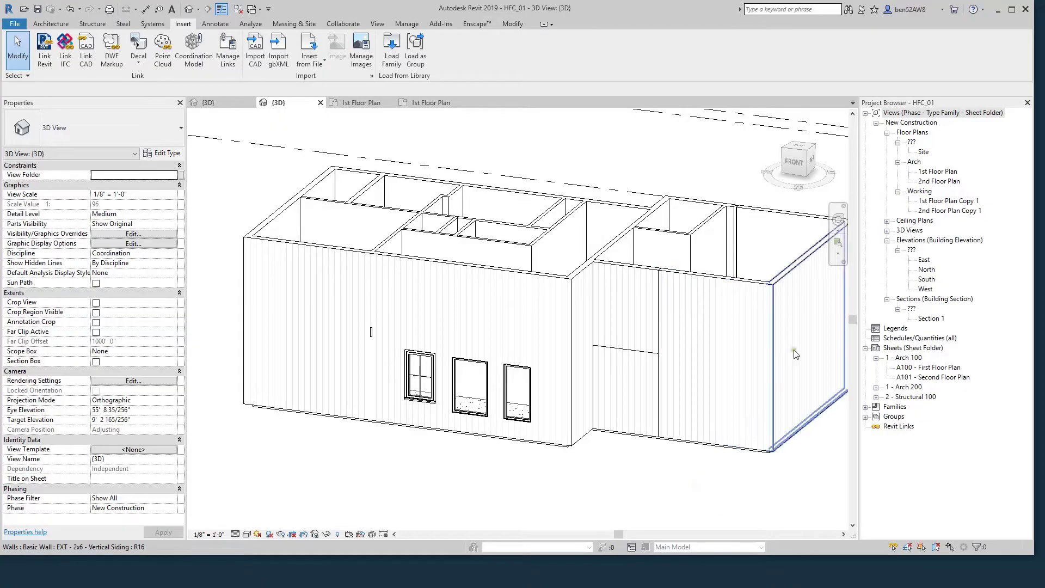
- Open the 1st Floor Plan view and frame the east wing beside the south-wall windows
double_click(935, 172)
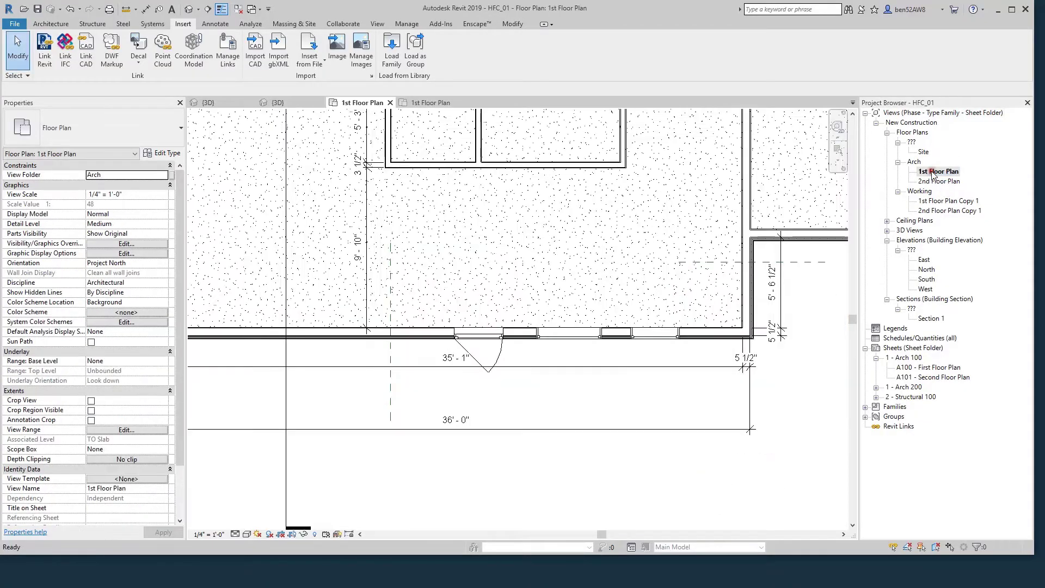
scroll(636, 399, "down", 5)
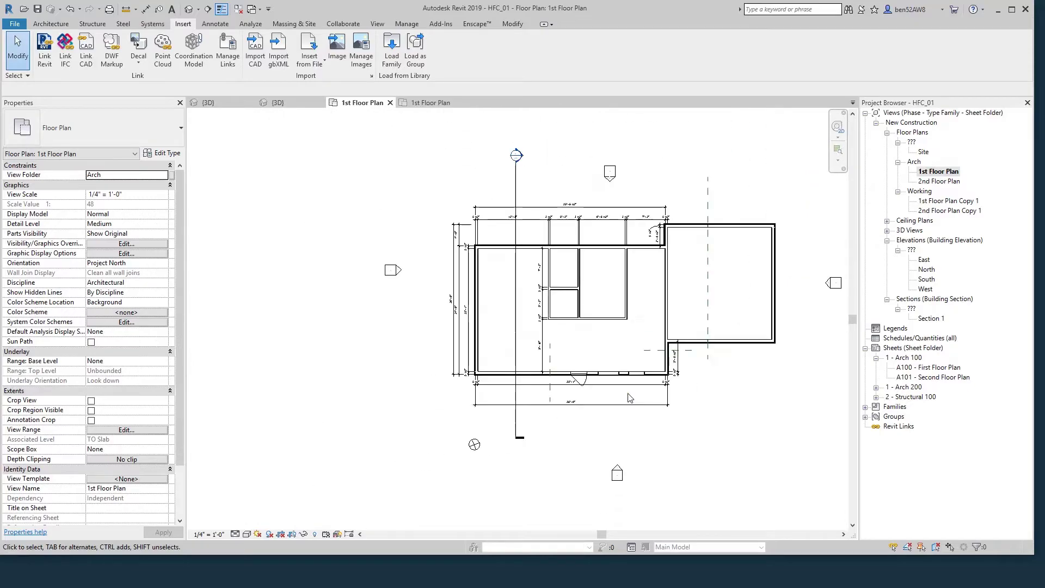
scroll(684, 305, "up", 4)
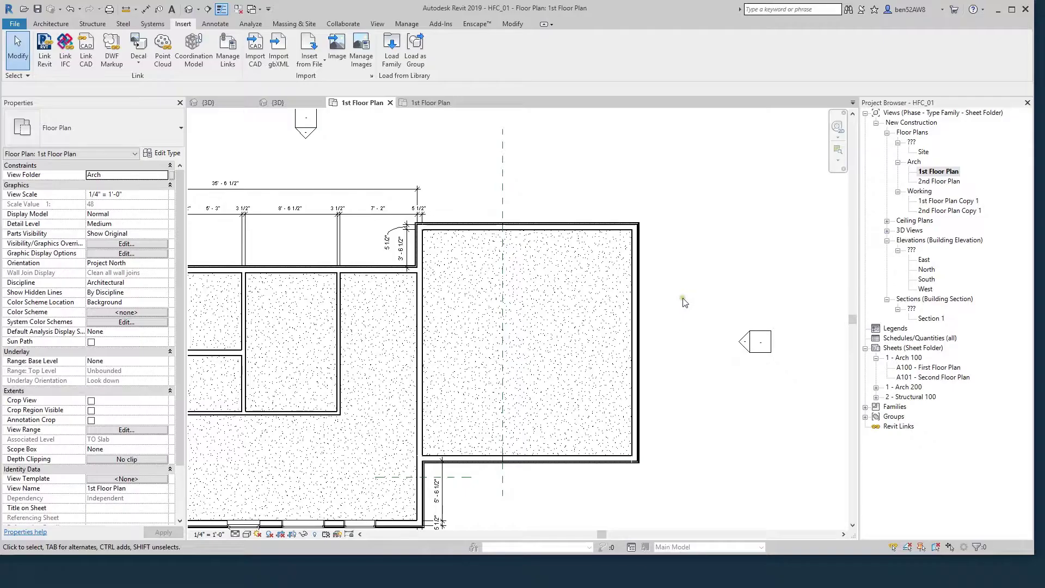
scroll(684, 303, "down", 2)
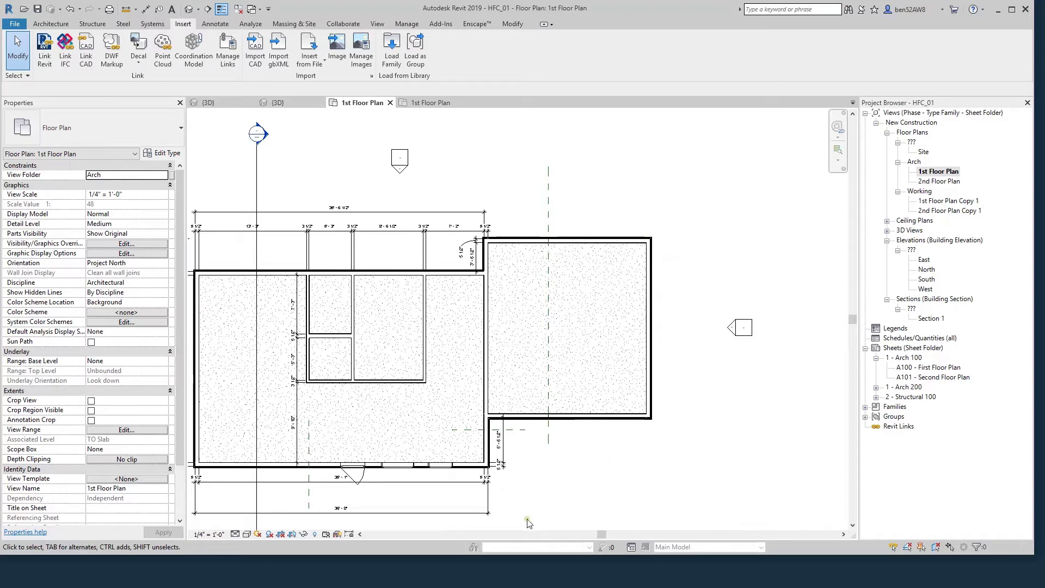
- Place three Fixed 36" x 72" windows along the east wing's east wall, matching the south wall's fixed window, and end the command
left_click(444, 469)
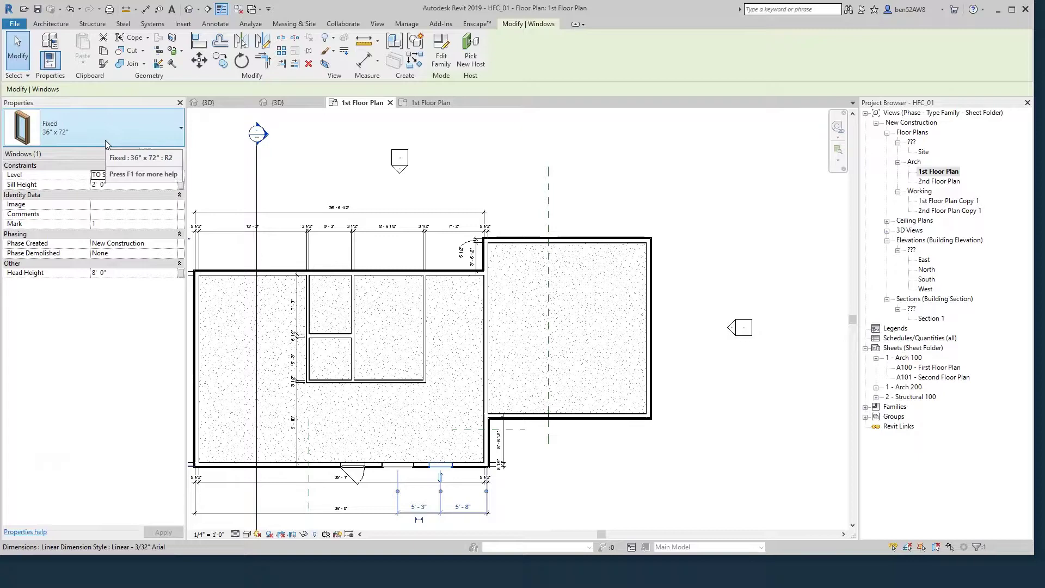
key("c")
key("s")
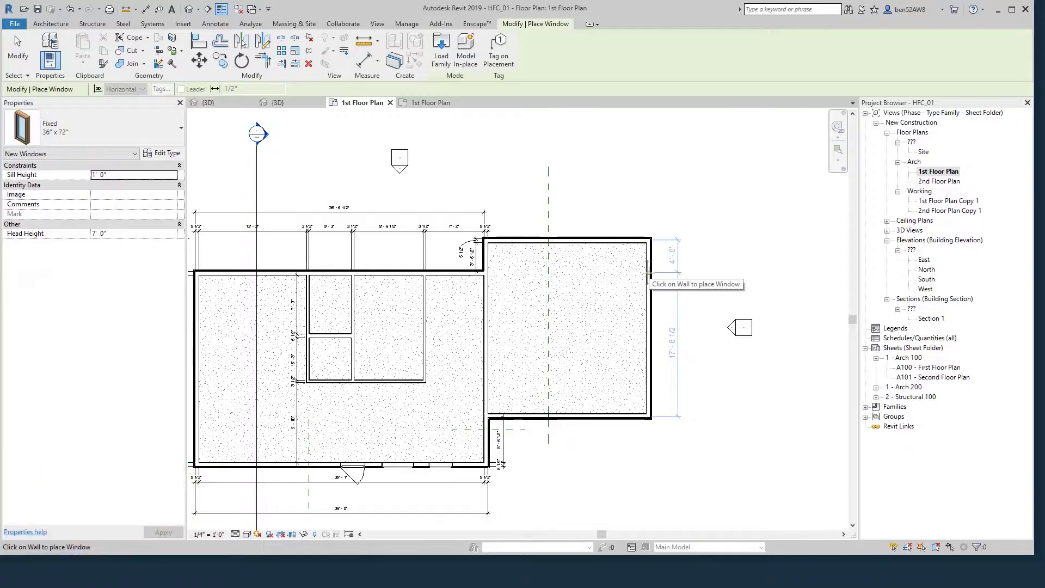
left_click(651, 334)
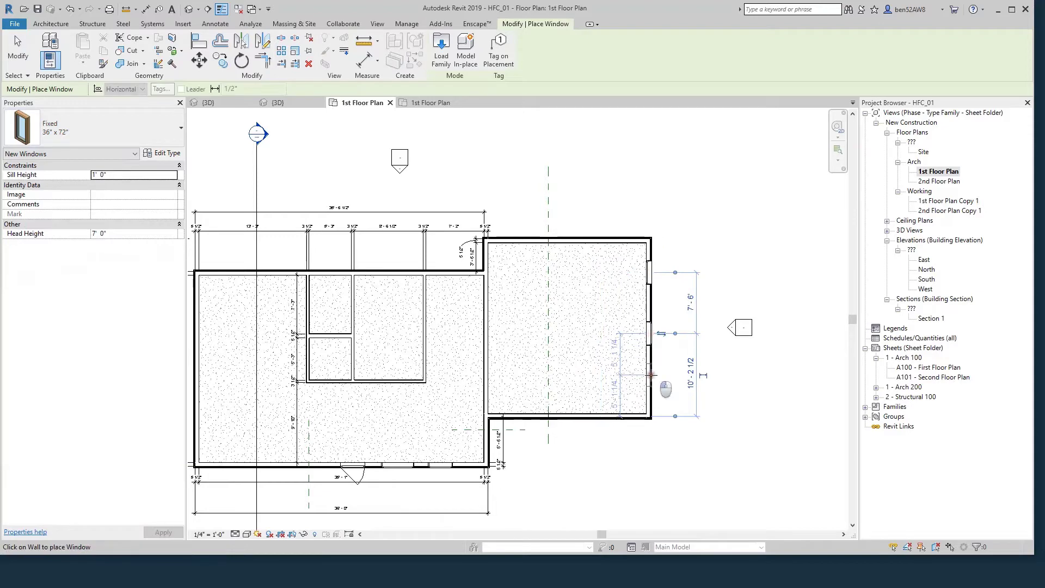
scroll(675, 370, "up", 2)
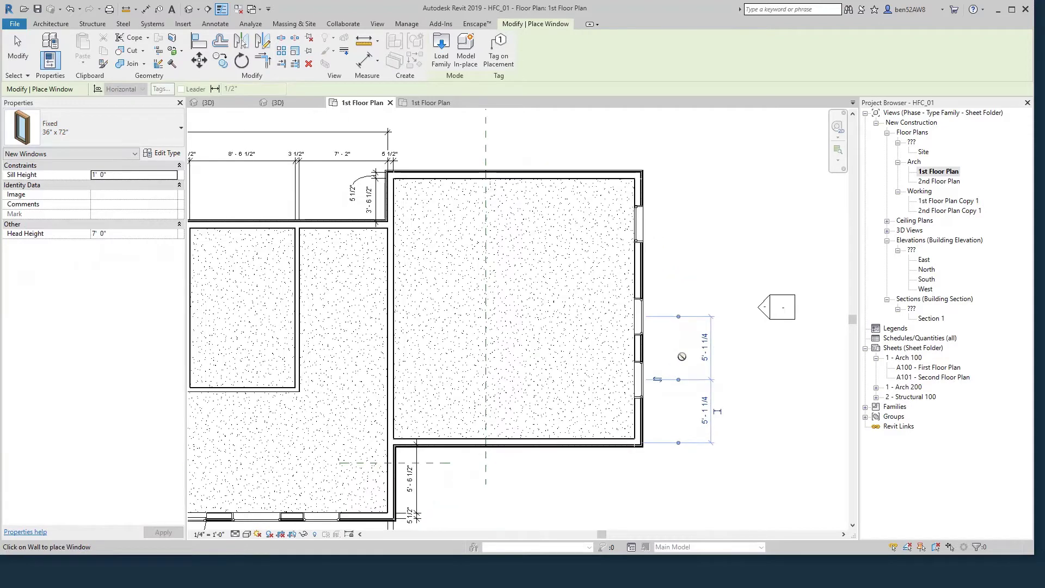
key("Escape")
key("Escape")
key("Escape")
scroll(675, 300, "up", 1)
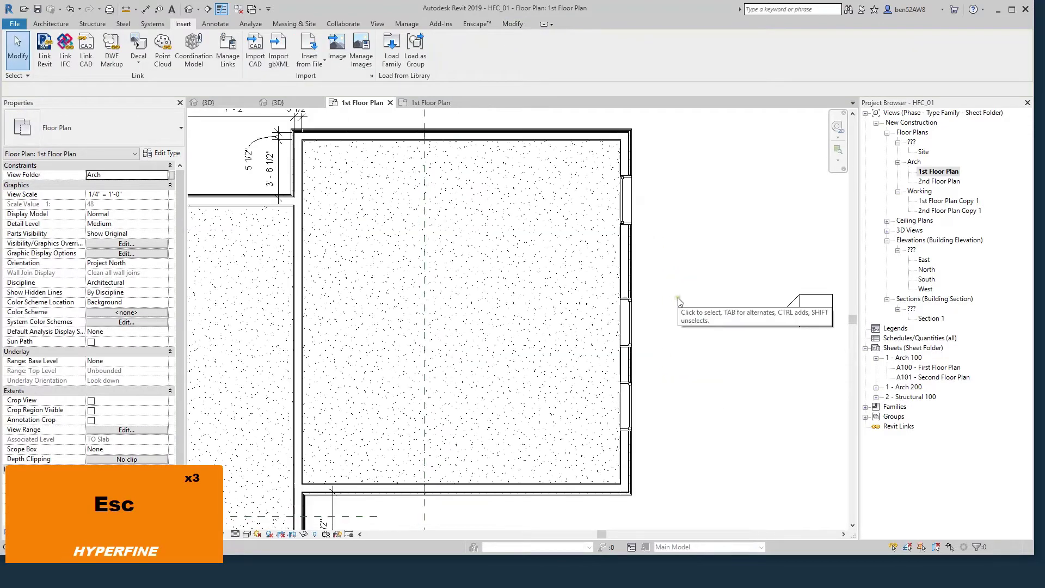
- Flip the facing of the northernmost east-wall window so its exterior side matches the other two, and deselect it
left_click(626, 213)
key("space")
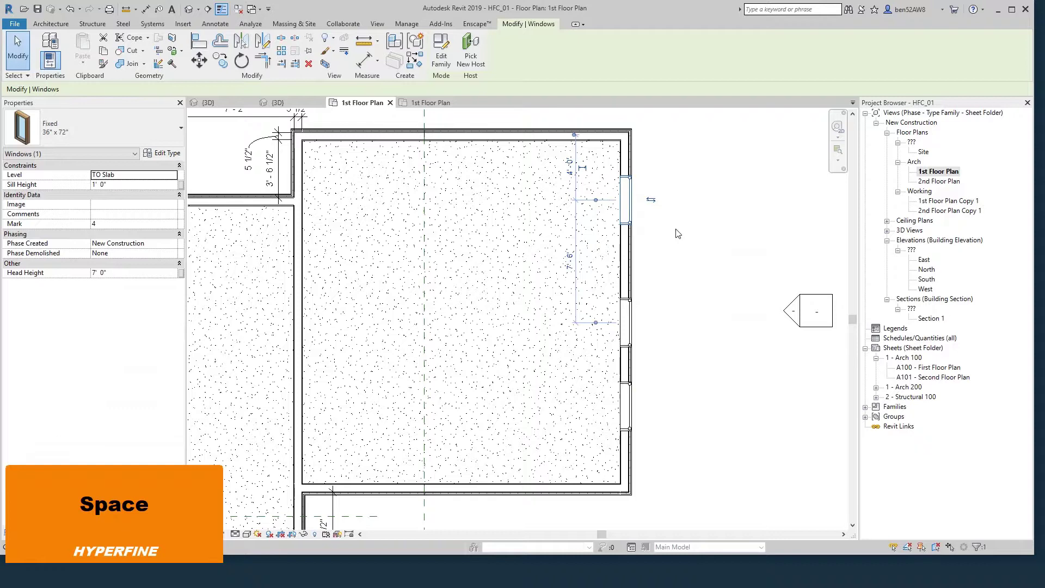
key("space")
key("space")
key("space")
key("space")
left_click(651, 200)
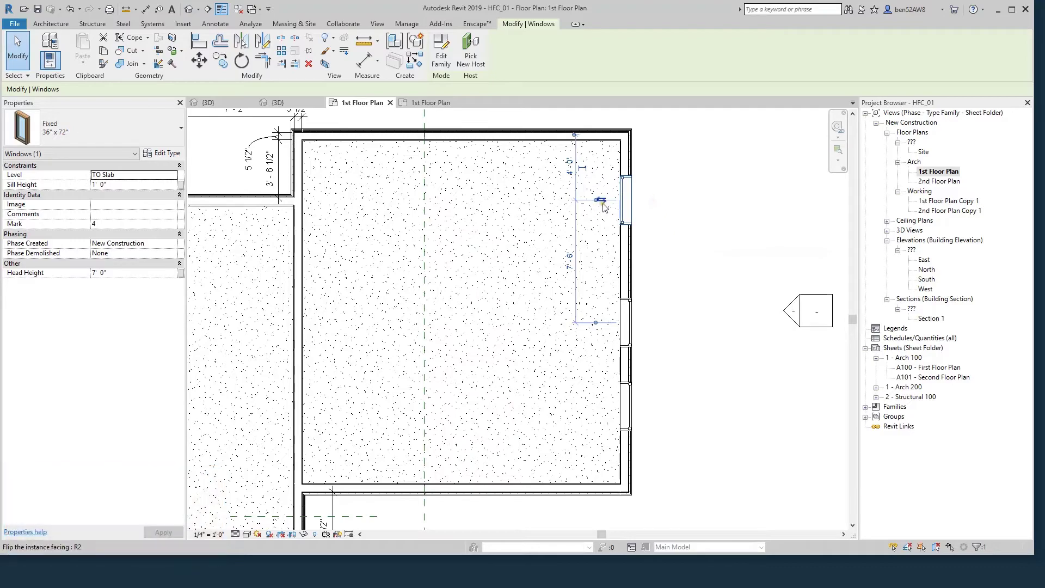
left_click(678, 217)
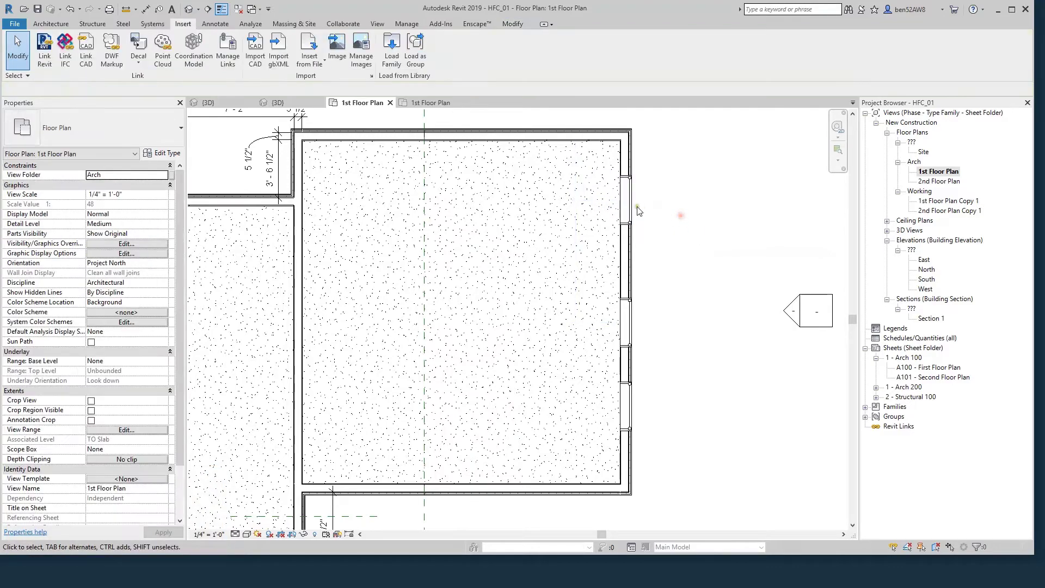
left_click(633, 250)
key("Escape")
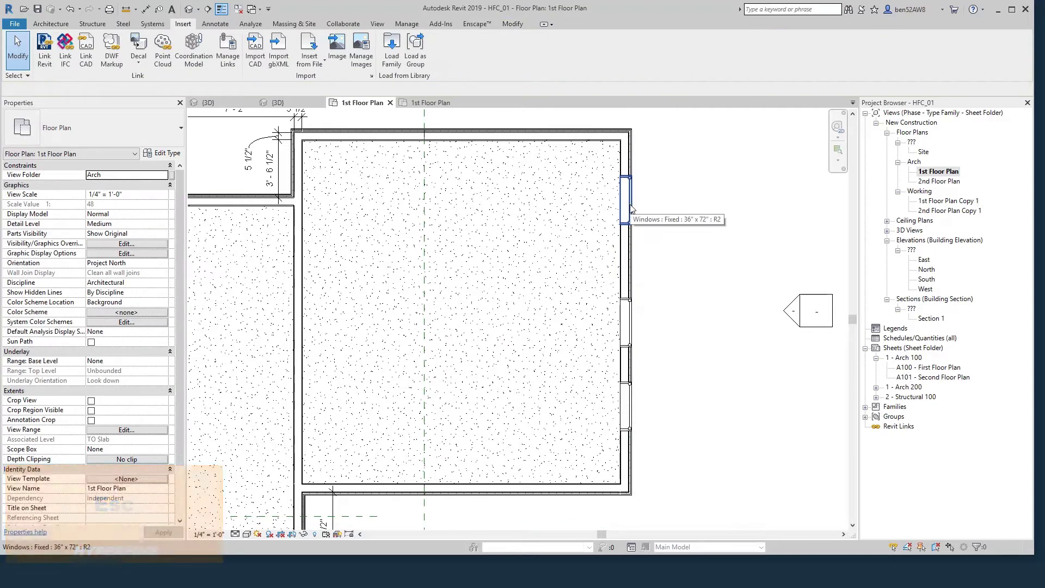
left_click(631, 210)
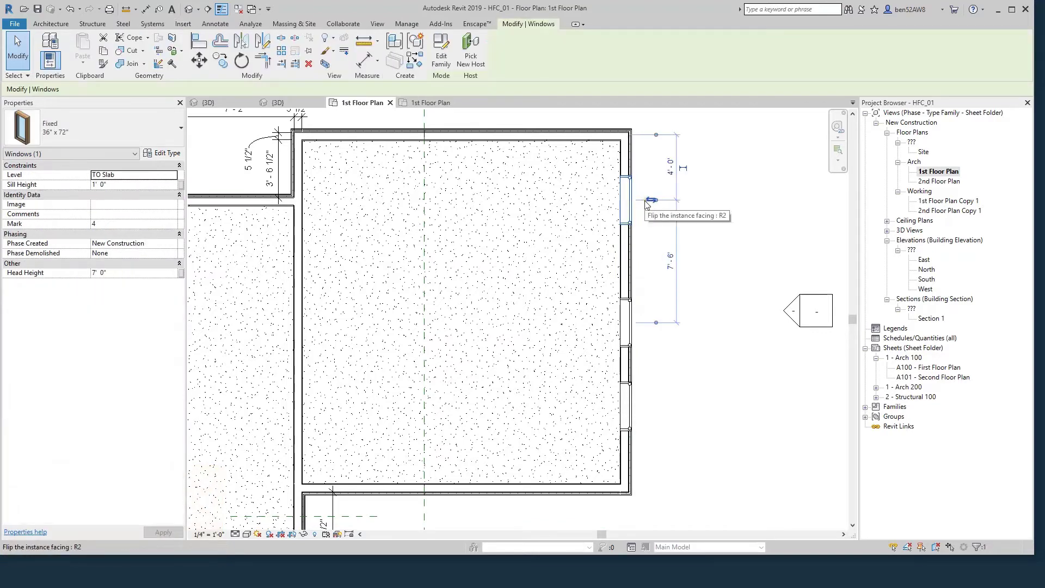
left_click(719, 242)
- Add an aligned dimension string outside the east wall, from the south wall's core face through the three window centers to the north wall's core face
key("d")
key("i")
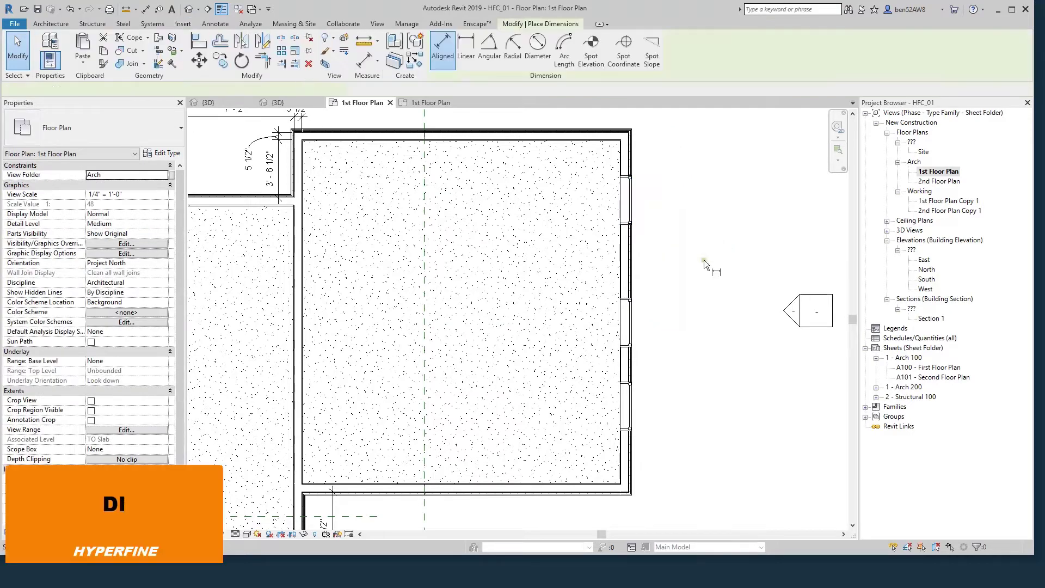
scroll(595, 485, "up", 4)
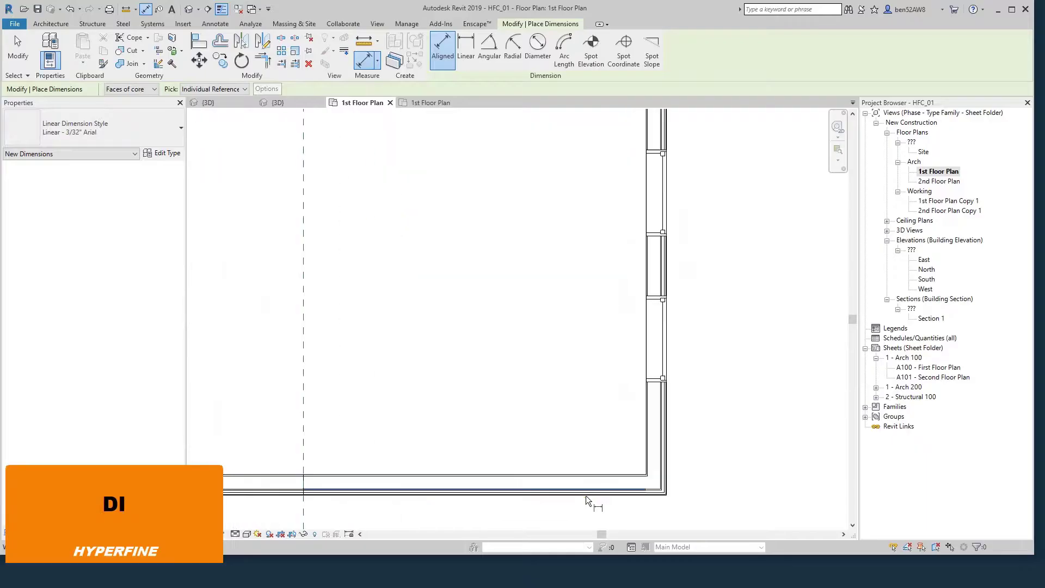
scroll(545, 498, "up", 2)
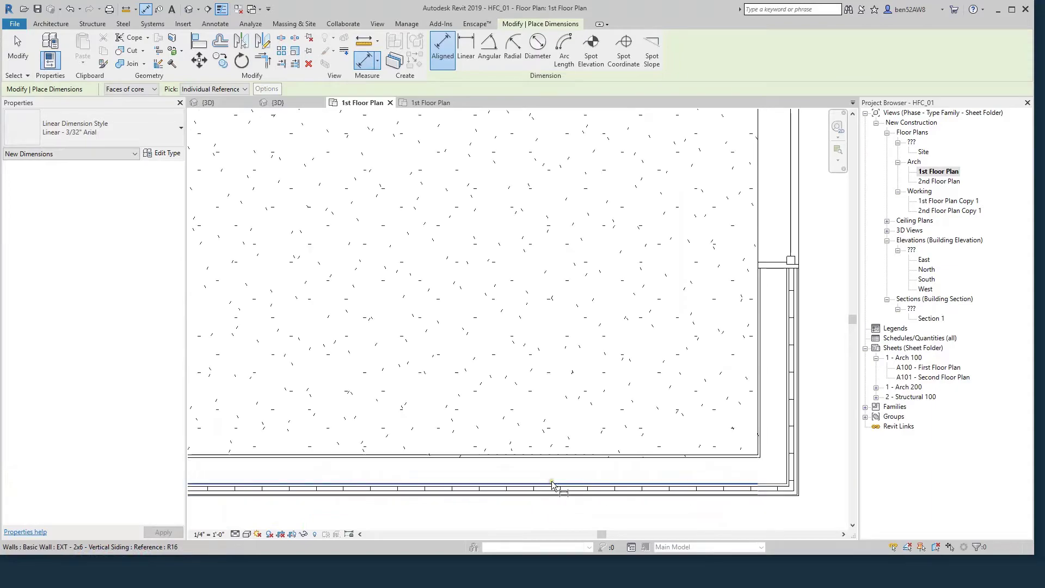
scroll(558, 485, "down", 3)
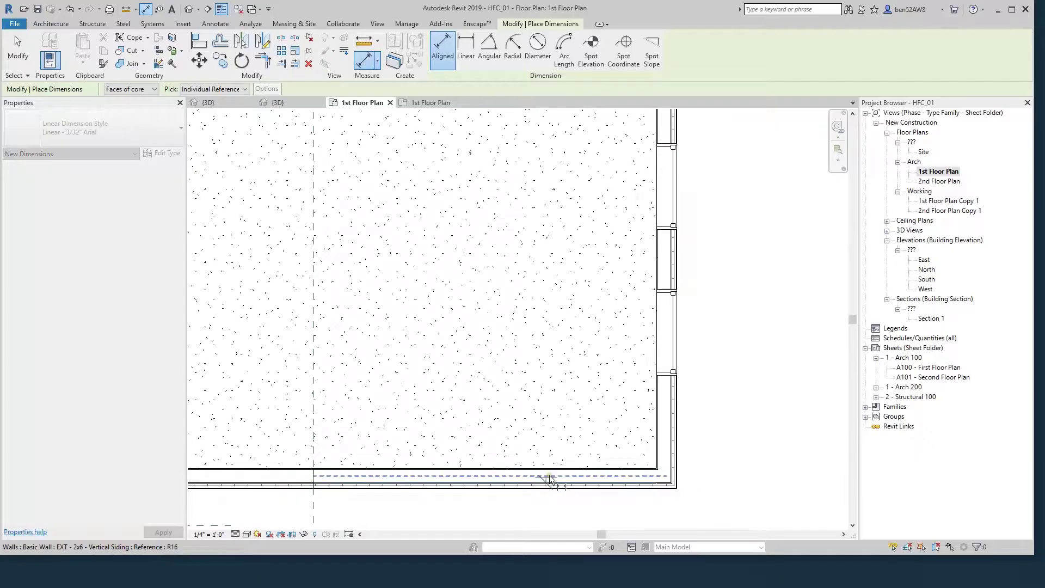
scroll(547, 488, "down", 1)
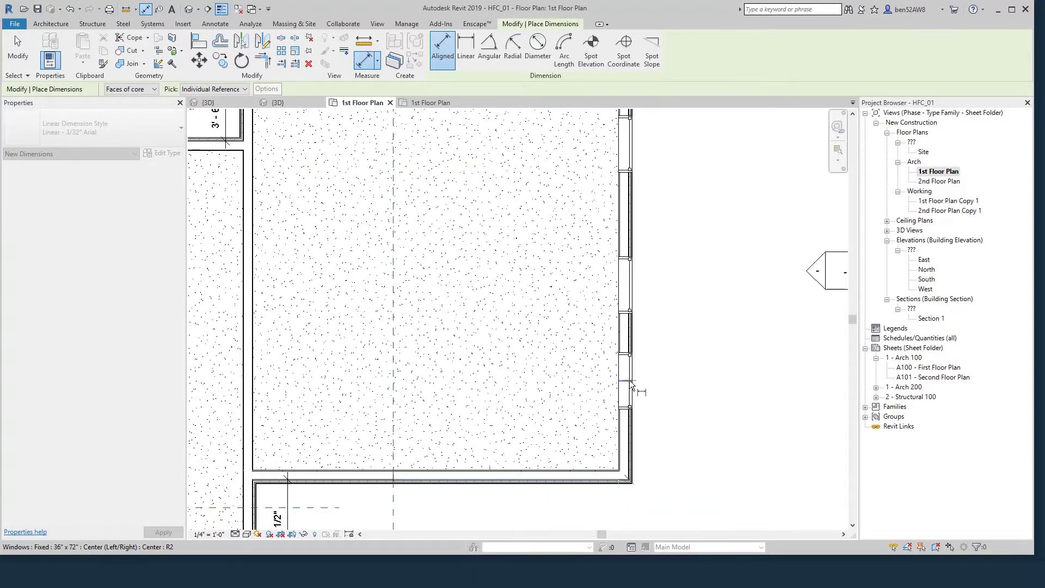
scroll(631, 388, "up", 2)
middle_click_drag(634, 386, 624, 333)
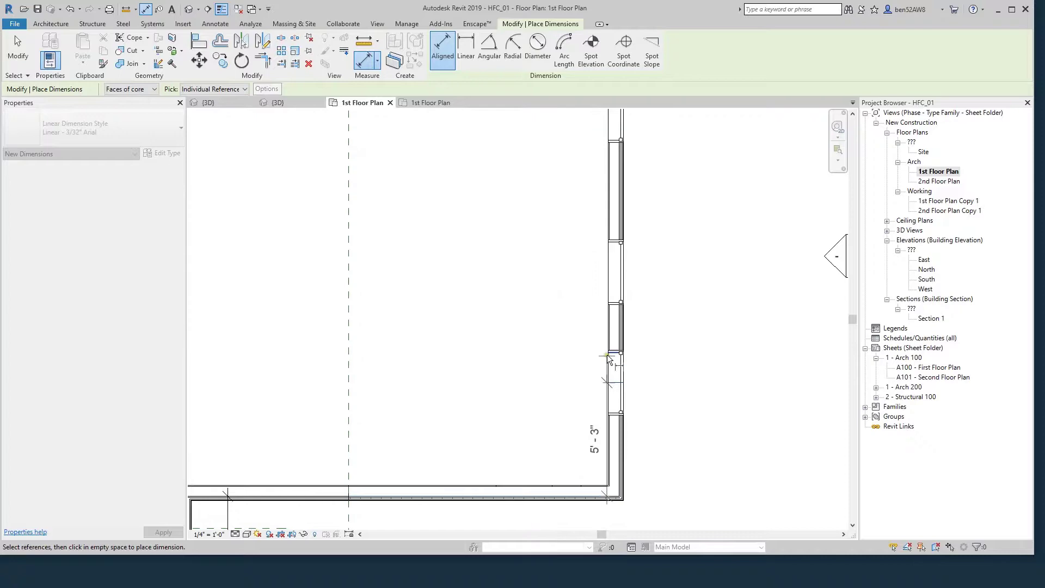
scroll(613, 302, "up", 1)
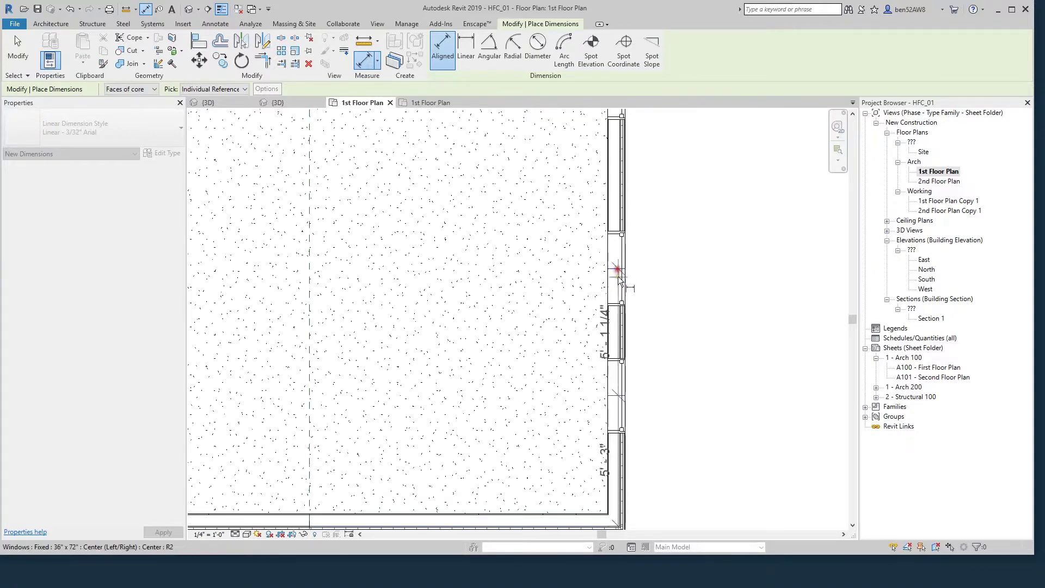
scroll(619, 280, "down", 2)
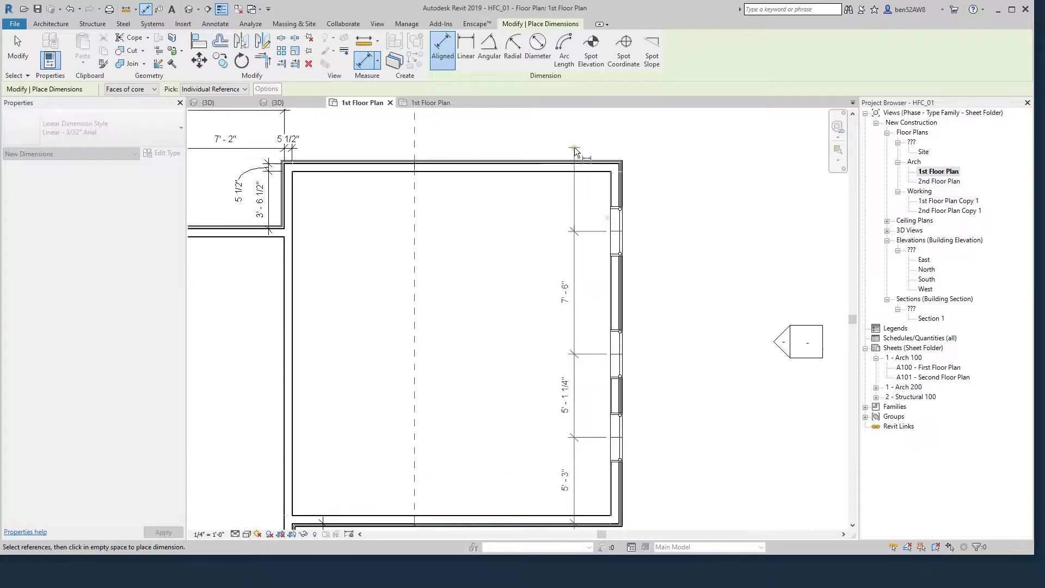
scroll(576, 152, "up", 3)
left_click(741, 160)
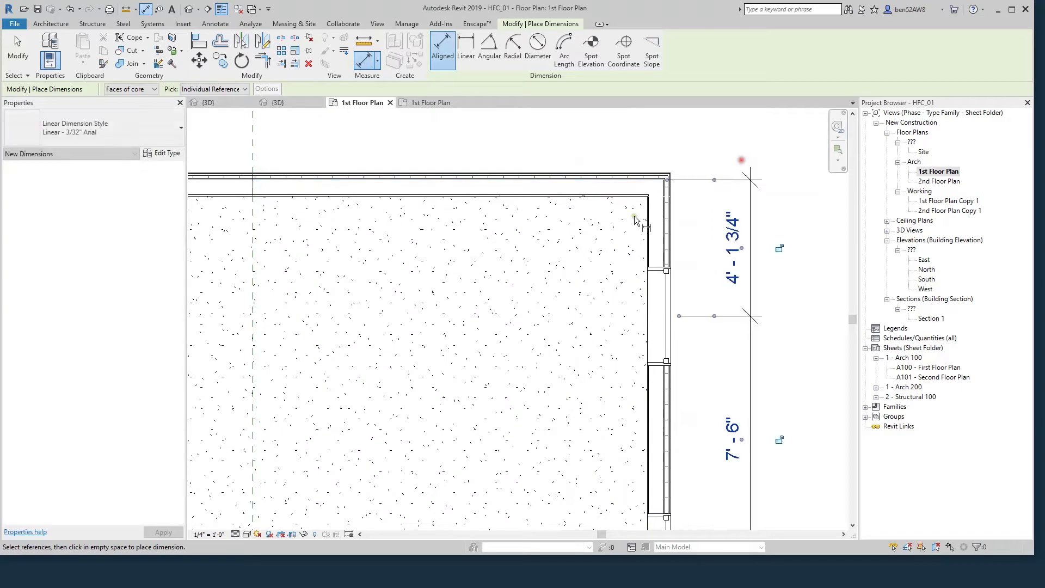
scroll(636, 221, "down", 3)
key("Escape")
key("Escape")
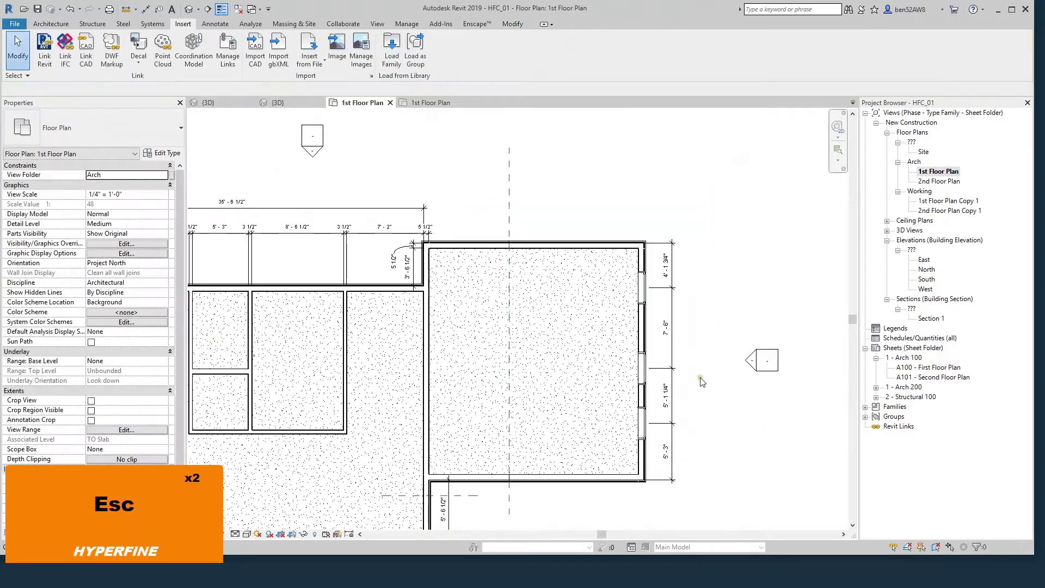
- Space the three east-wall windows equally by turning on equality for their dimension string, and deselect it
left_click(643, 375)
key("Escape")
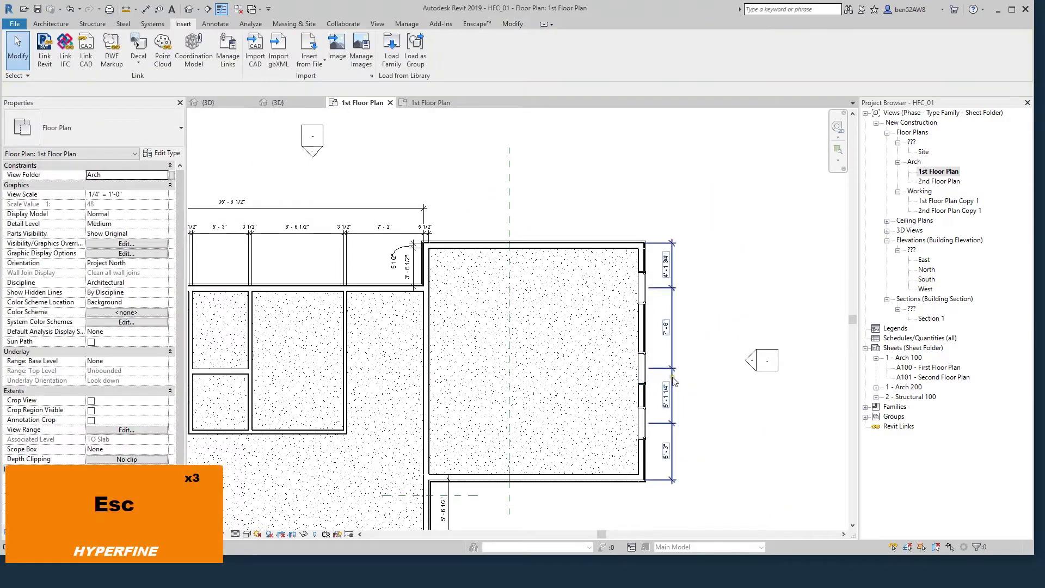
left_click(673, 380)
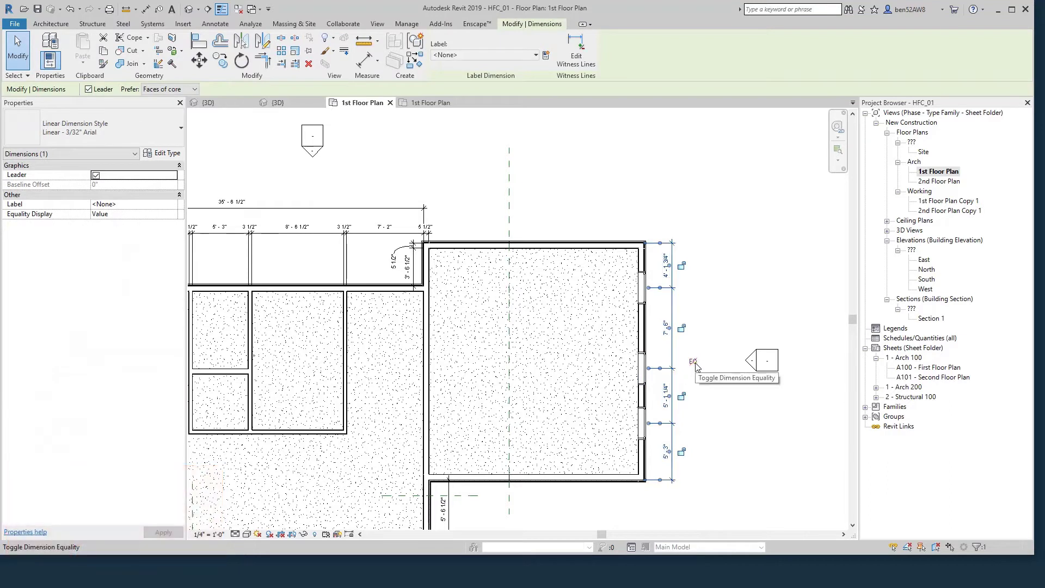
left_click(693, 362)
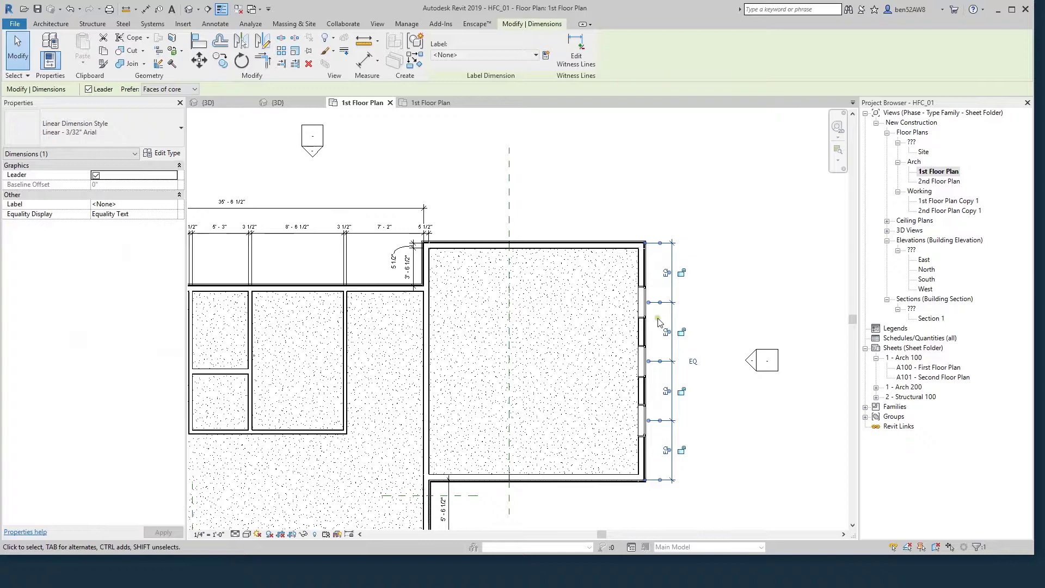
scroll(656, 319, "up", 2)
scroll(658, 274, "down", 1)
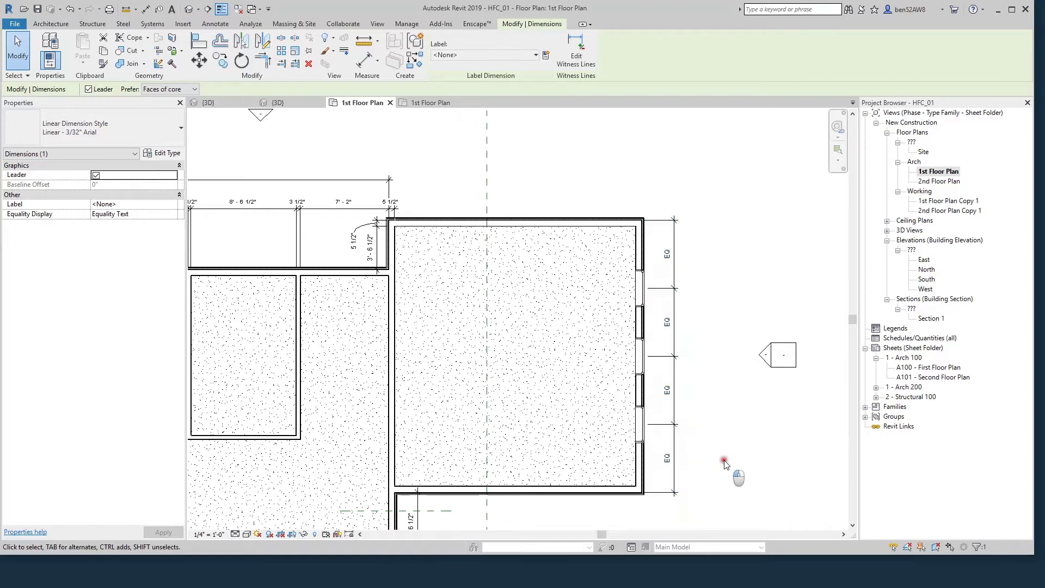
left_click(738, 474)
scroll(701, 473, "up", 2)
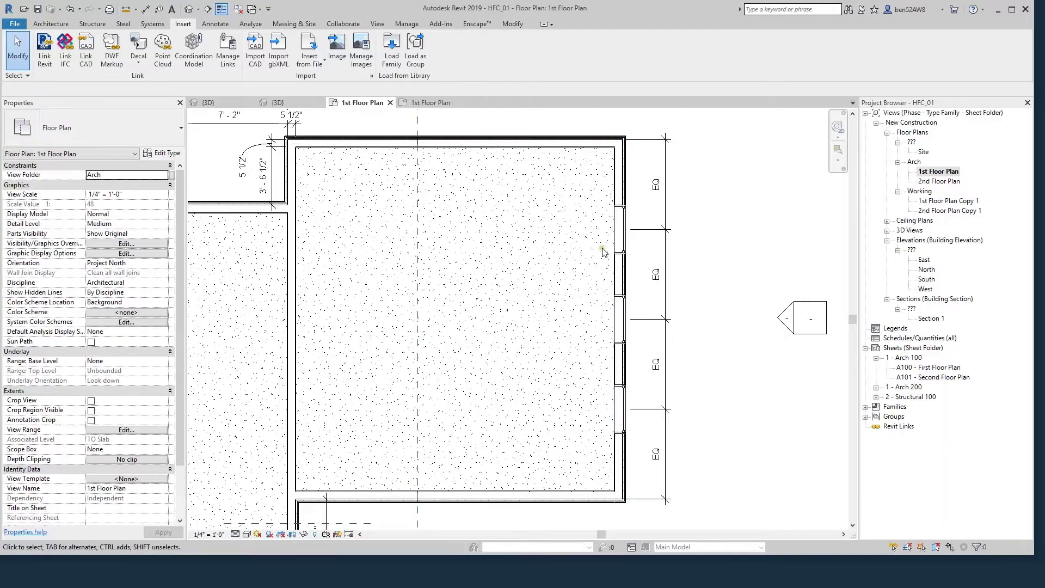
- Turn off equality on the east dimension string and set the southernmost window's center 4' from the south wall
left_click(667, 431)
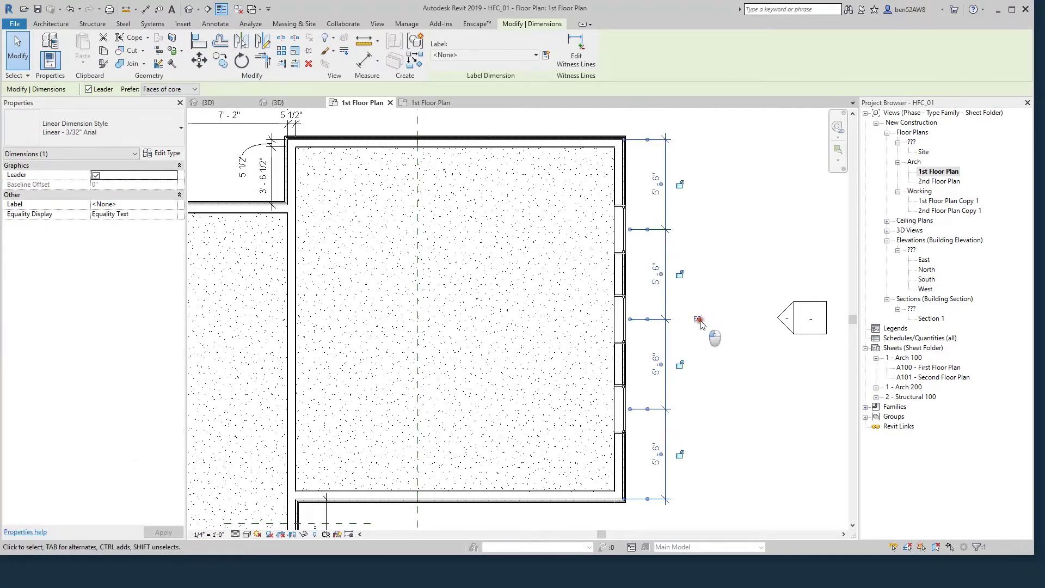
left_click(736, 204)
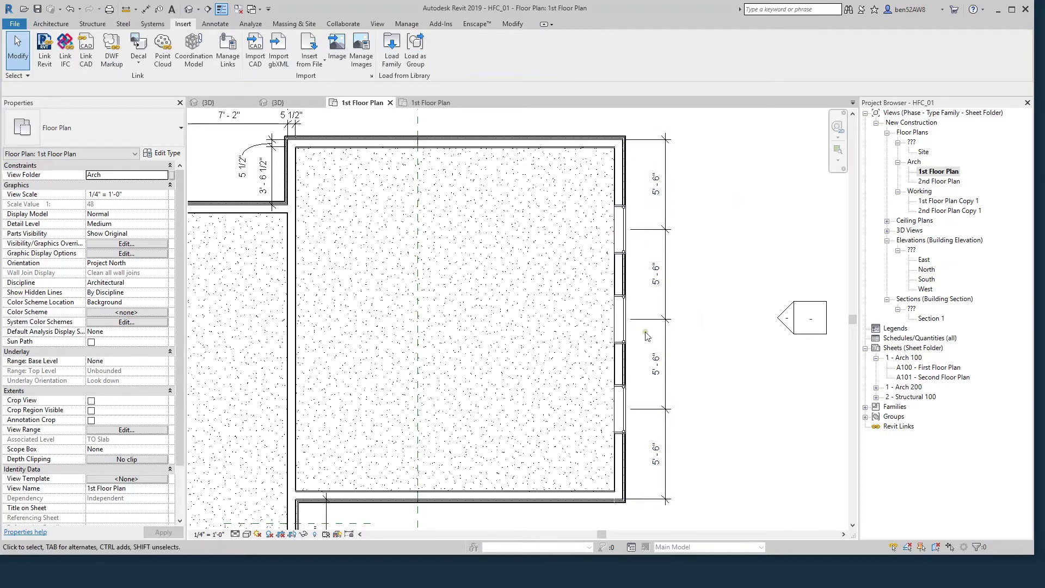
left_click(626, 422)
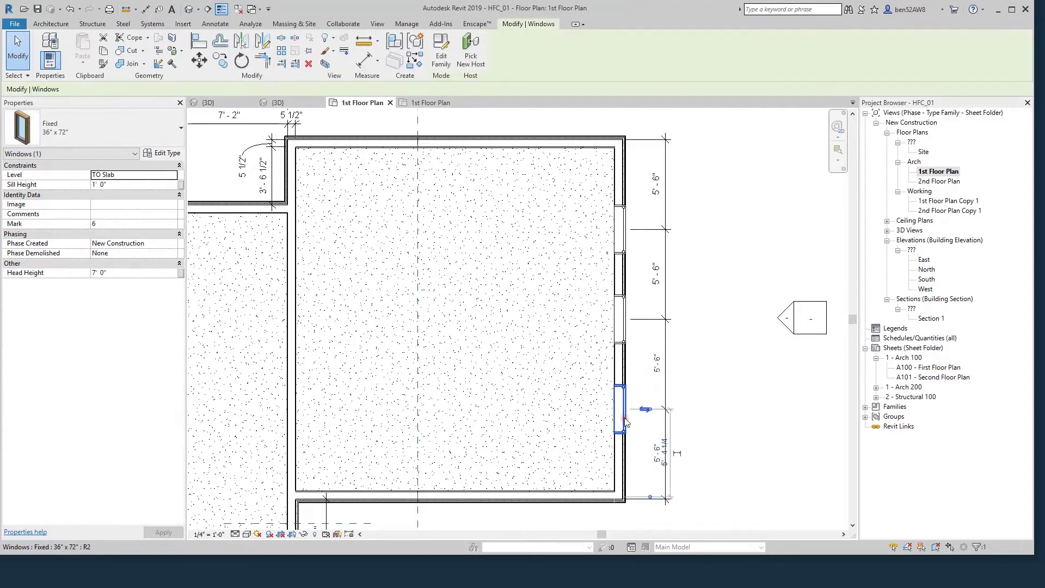
left_click(657, 456)
type("4")
key("Return")
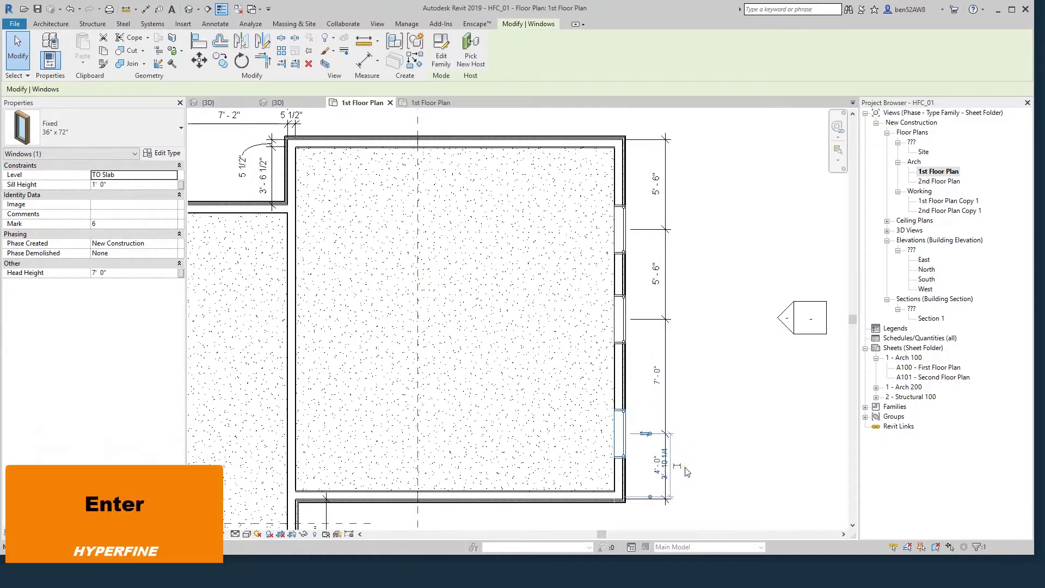
left_click(741, 435)
- Set the northernmost east-wall window's center 4' from the north wall
left_click(622, 228)
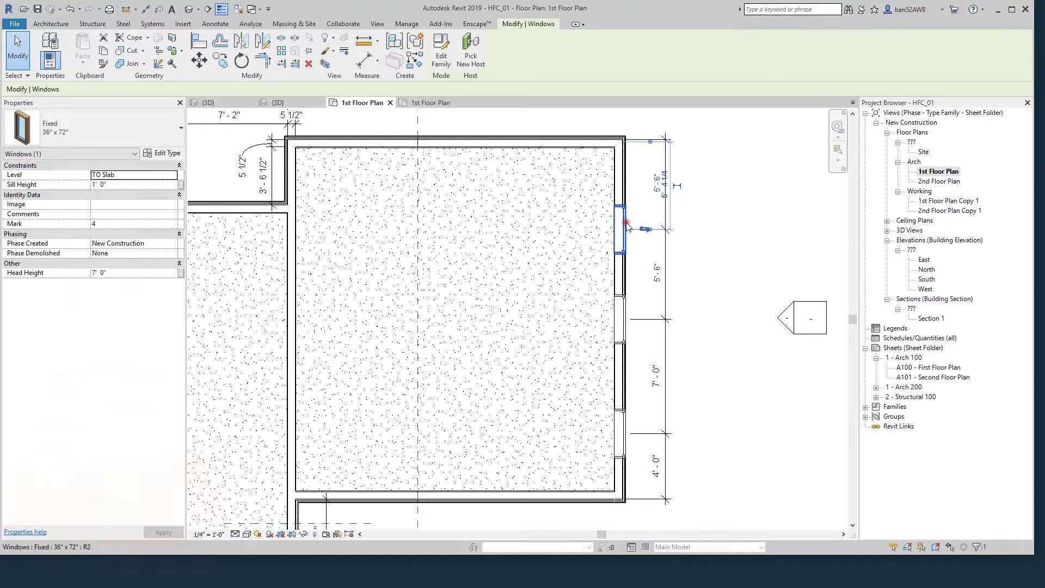
left_click(654, 192)
type("4")
key("Return")
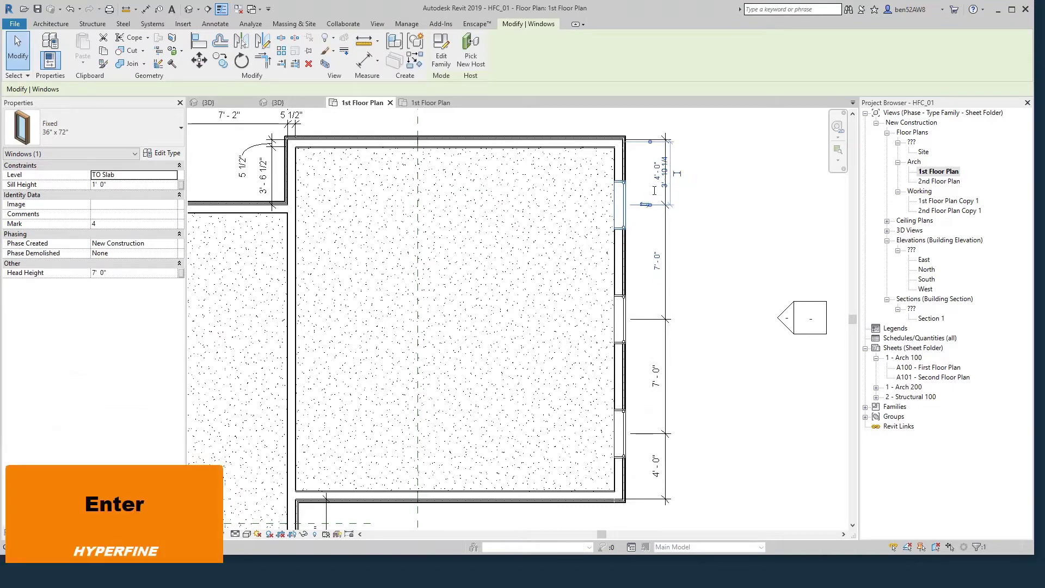
- Check the three east-wall windows in the East elevation and return to the 1st Floor Plan
left_click(710, 214)
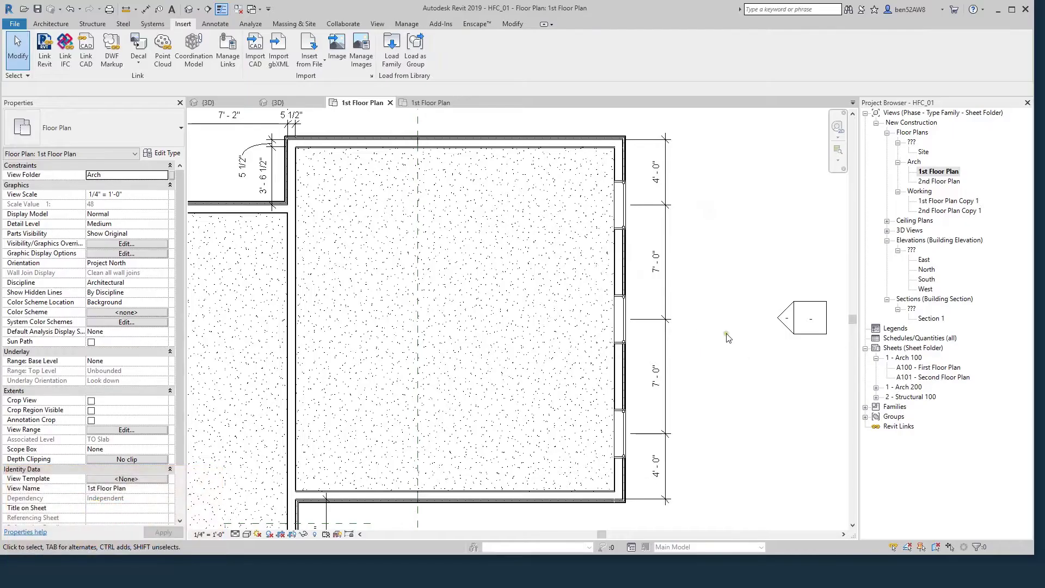
double_click(788, 321)
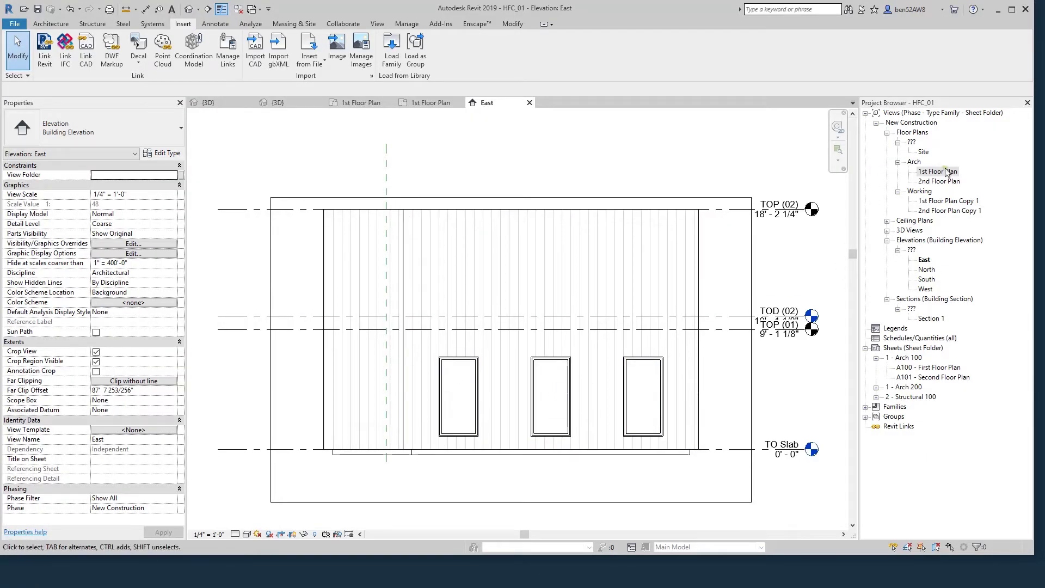
double_click(937, 172)
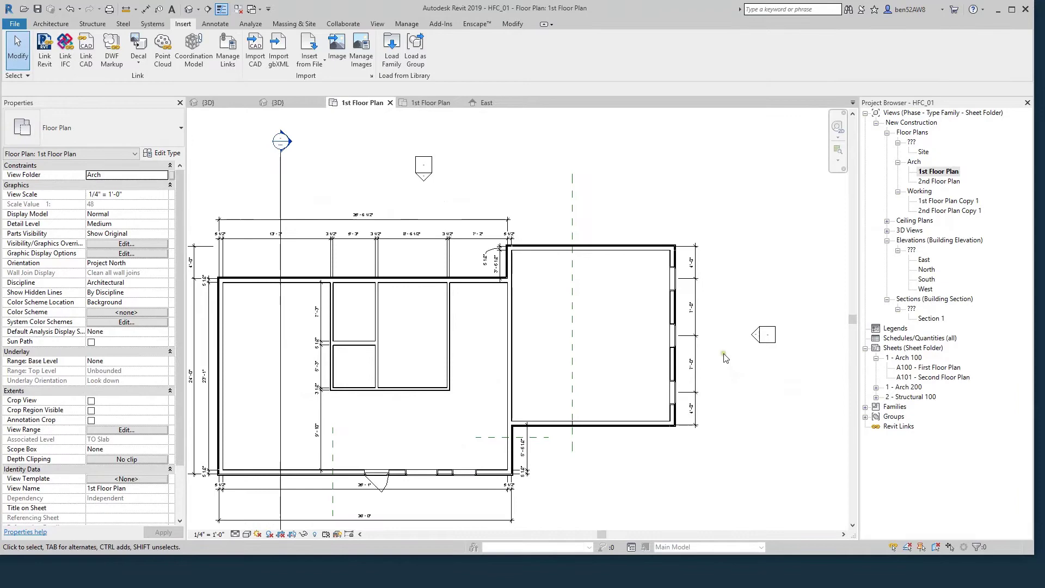
- Place another Fixed 48" x 72" window with a 1' sill height in the east room's south wall, near the southeast corner
left_click(422, 474)
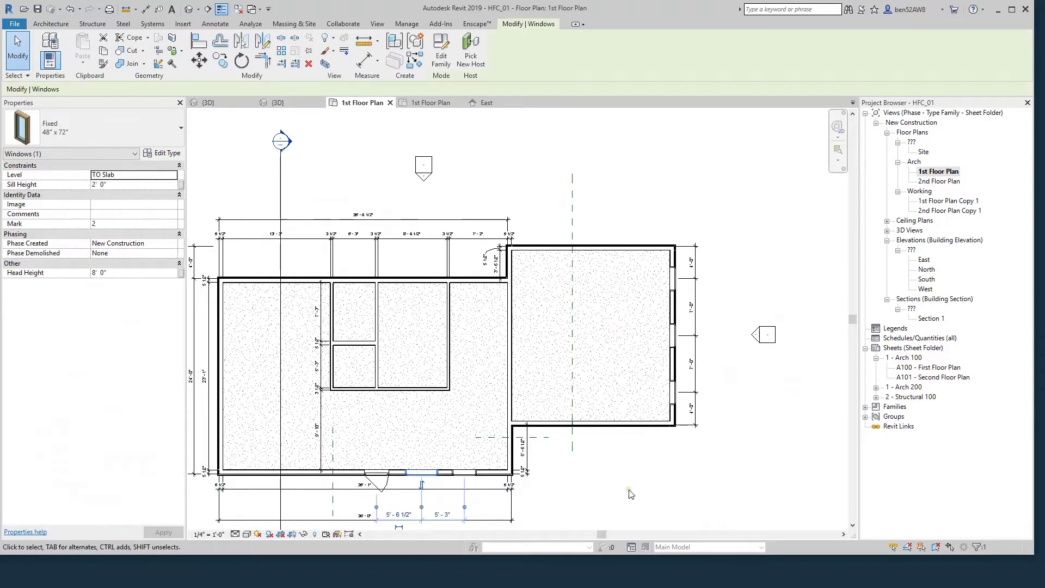
key("c")
key("s")
scroll(631, 494, "up", 2)
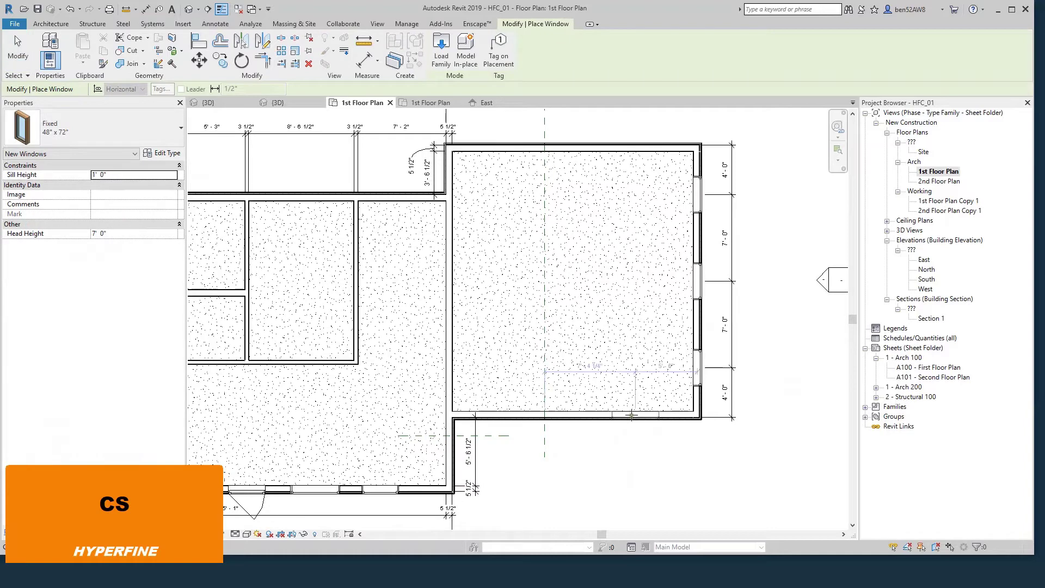
left_click(641, 416)
key("Escape")
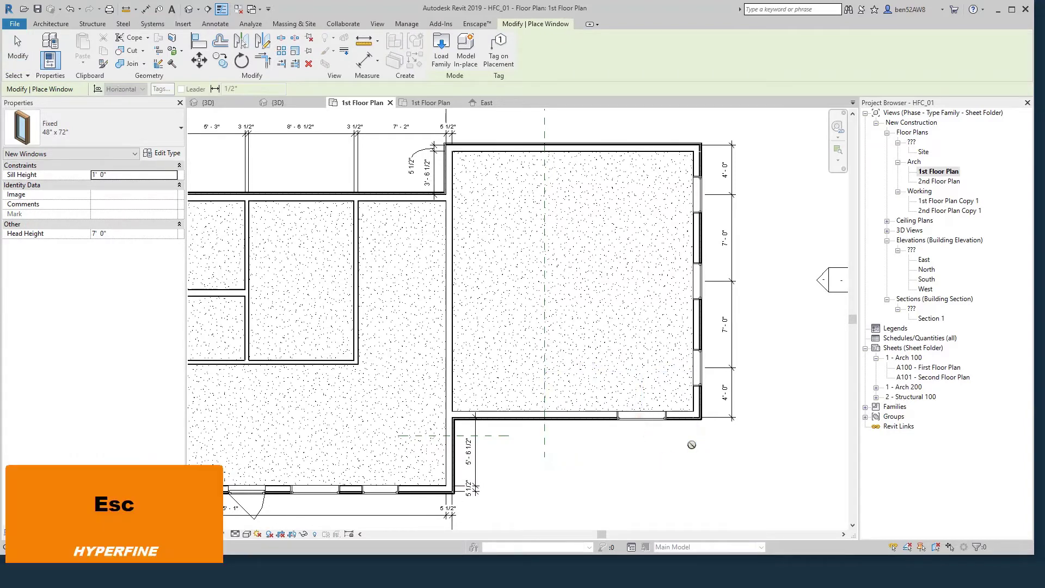
key("Escape")
key("Escape")
- Add an aligned dimension below the south wall from the east wall's core face to the new window's center
key("d")
key("i")
scroll(694, 397, "up", 3)
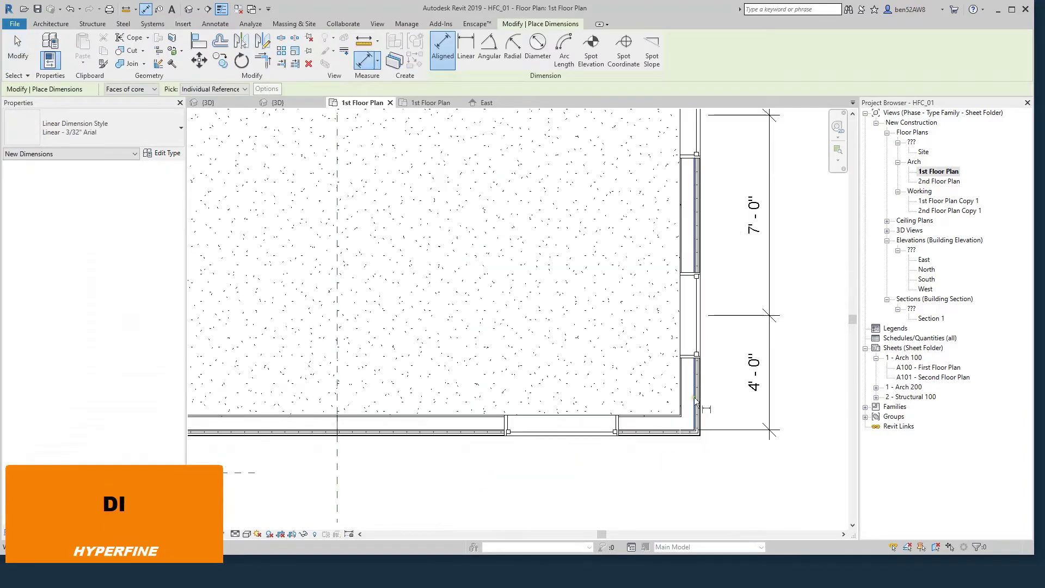
left_click(694, 397)
left_click(562, 434)
left_click(445, 494)
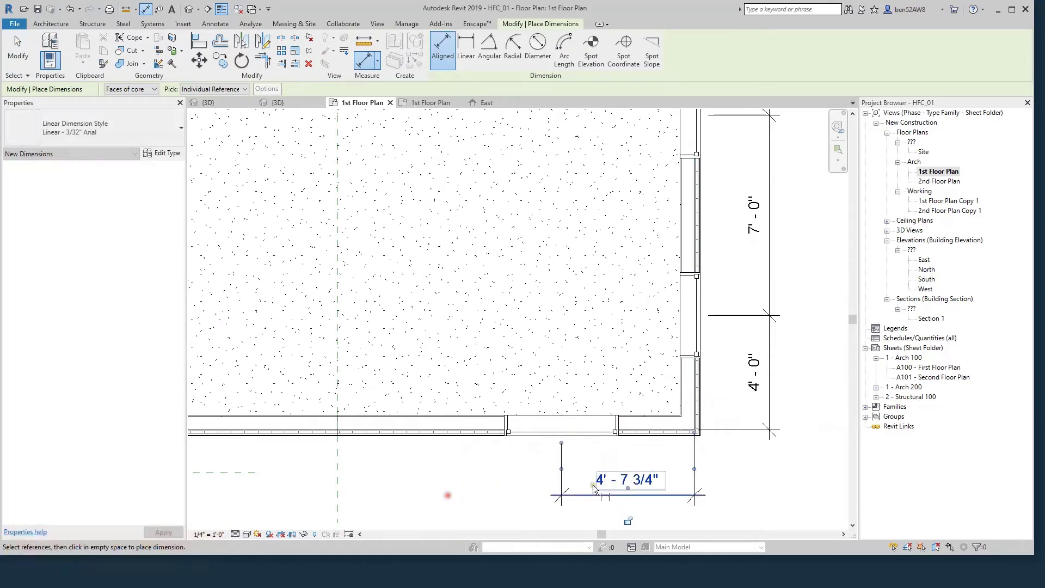
key("Escape")
key("Escape")
- Set the distance from the east wall to the south window's center to 4'
left_click(561, 424)
left_click(624, 479)
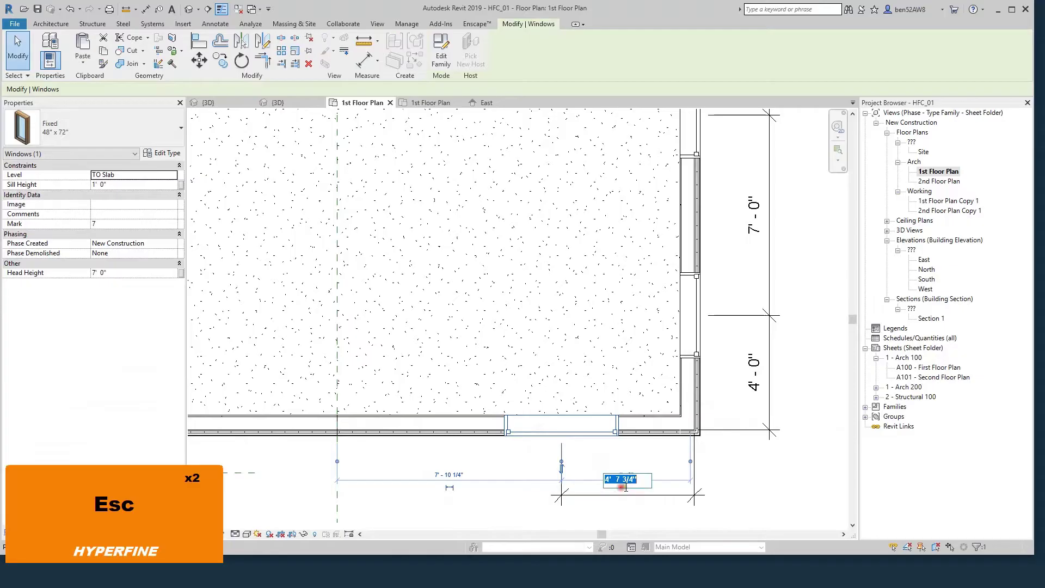
type("4'")
key("Return")
key("Escape")
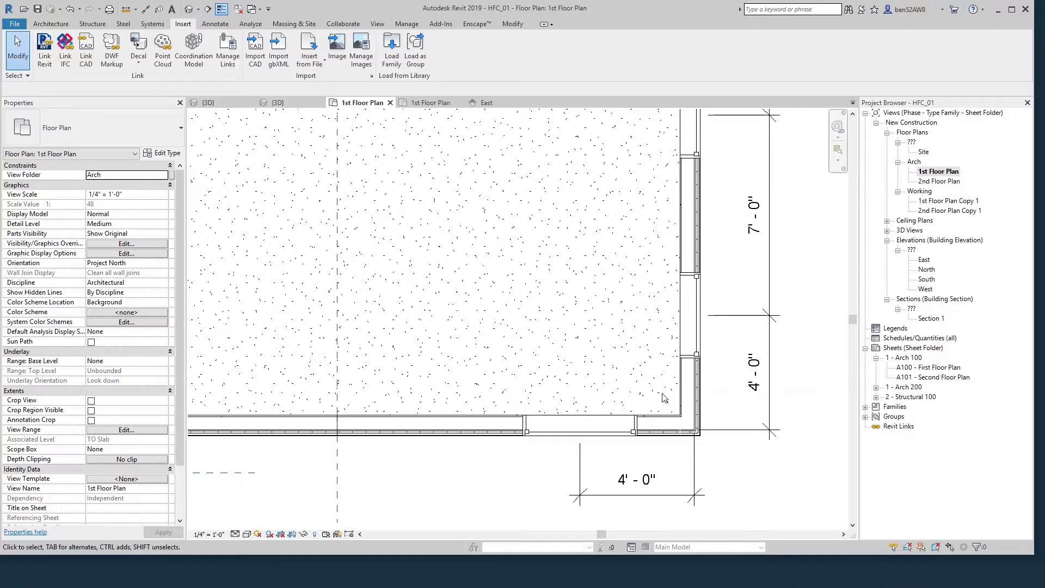
- Draw a horizontal Drafting - Red detail line about 3' 6" long across the east wall at the southernmost window's south jamb
key("d")
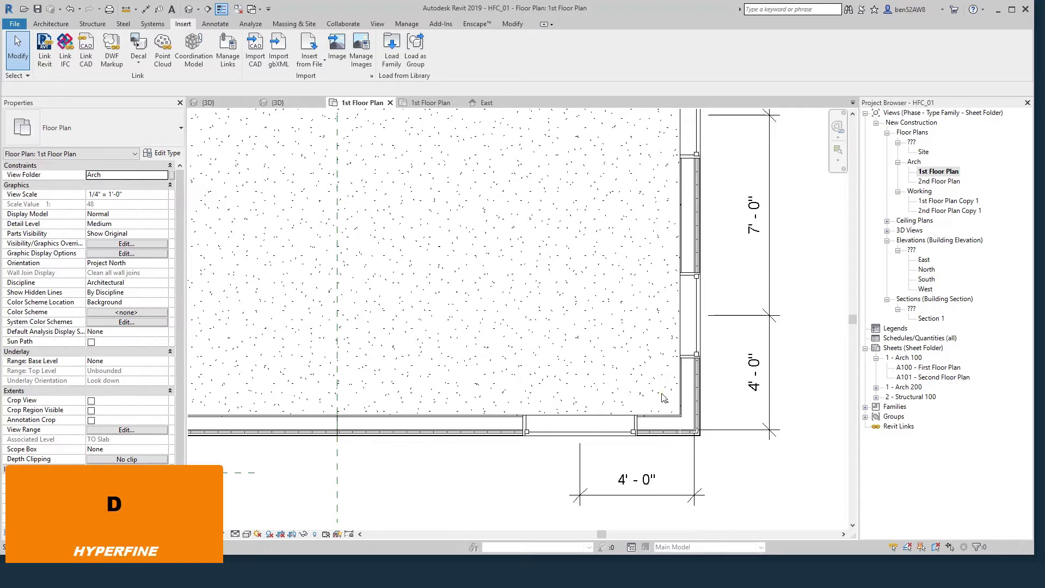
key("l")
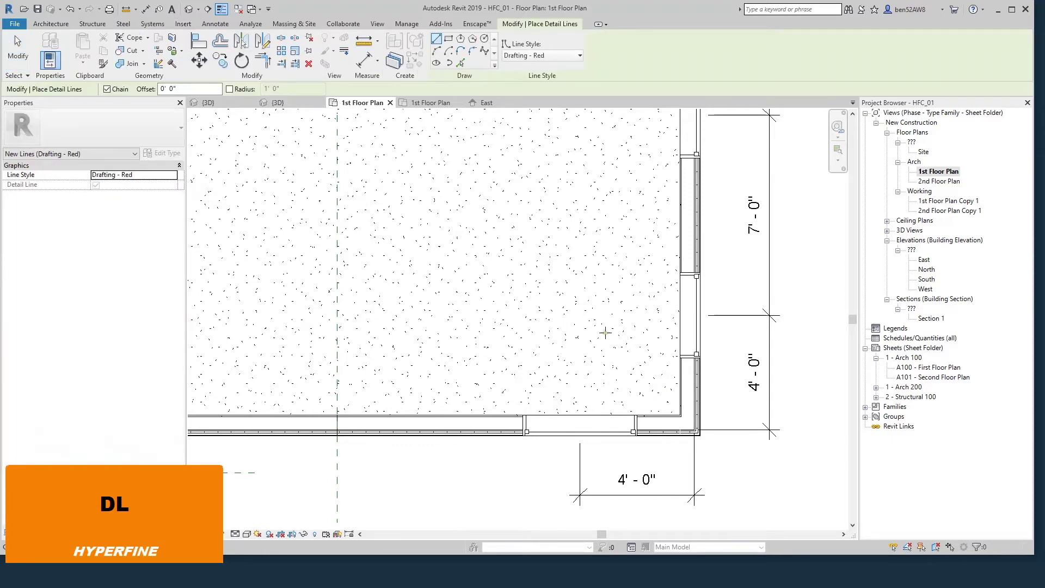
scroll(642, 371, "up", 2)
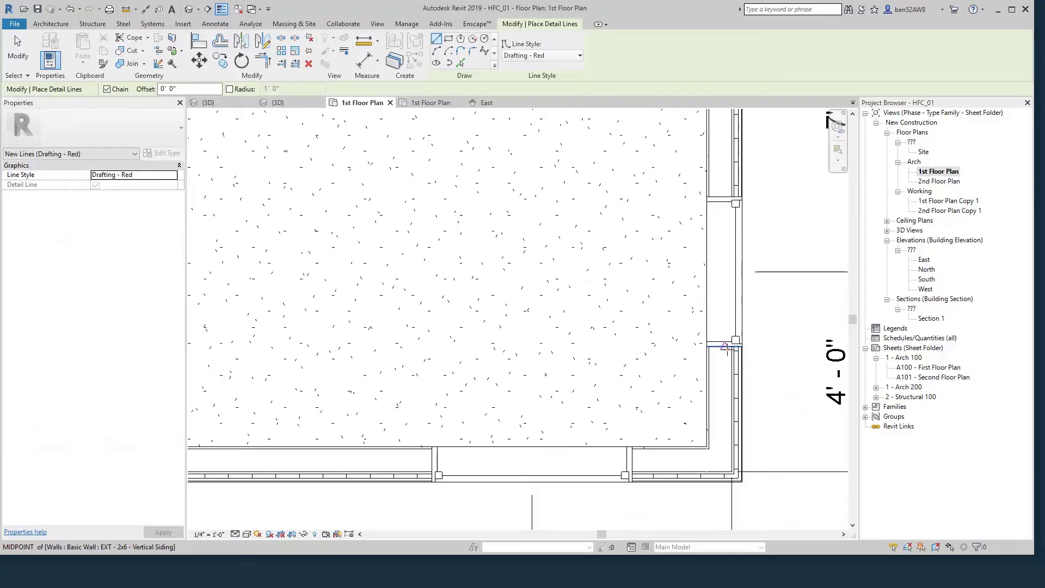
left_click(726, 348)
left_click(611, 345)
key("Escape")
key("Escape")
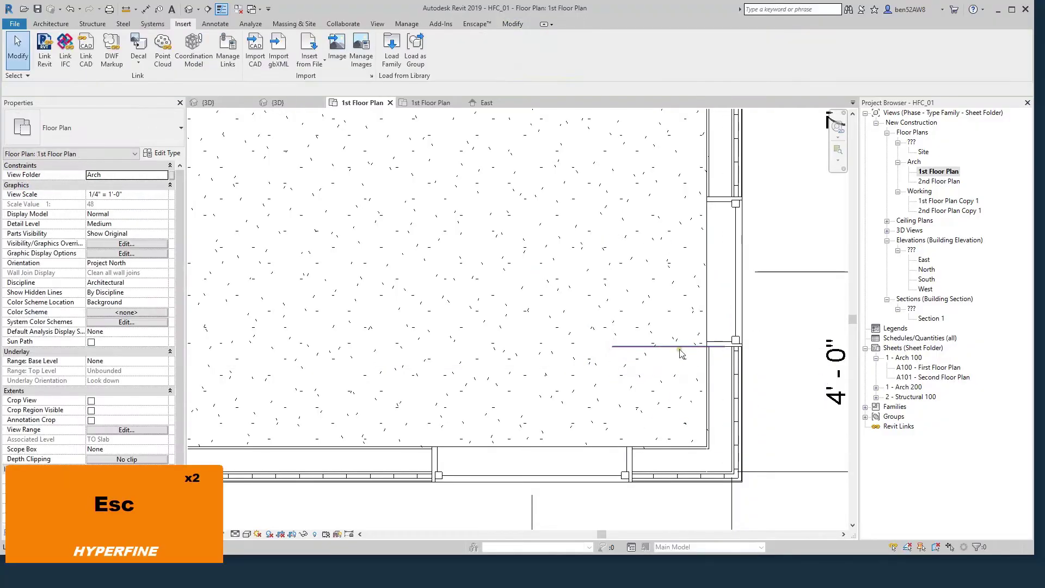
left_click(732, 348)
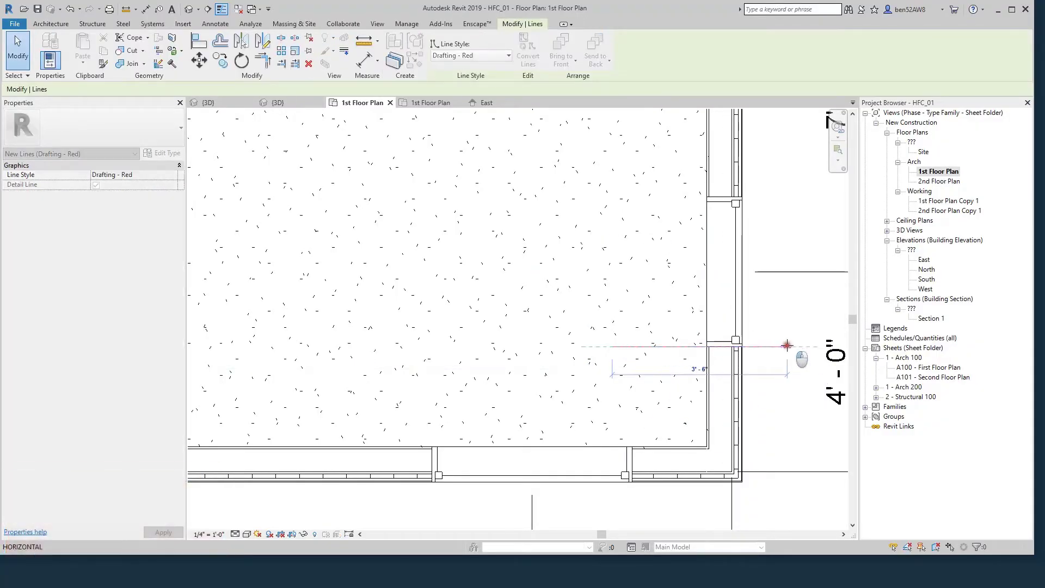
key("Escape")
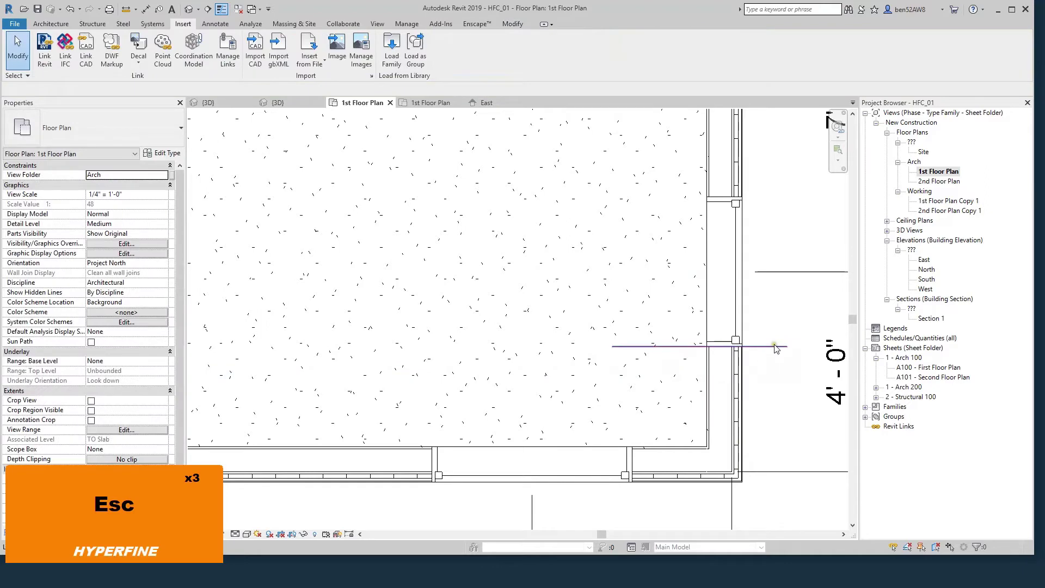
- Mirror a copy of the red detail line about a diagonal axis drawn from the outer to the inner southeast wall corner
left_click(772, 348)
key("d")
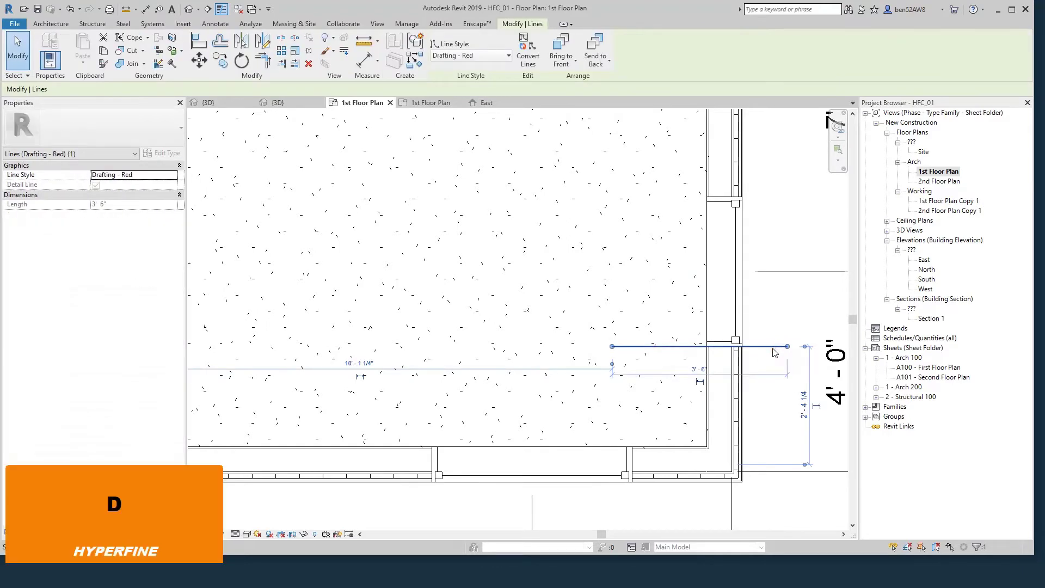
key("m")
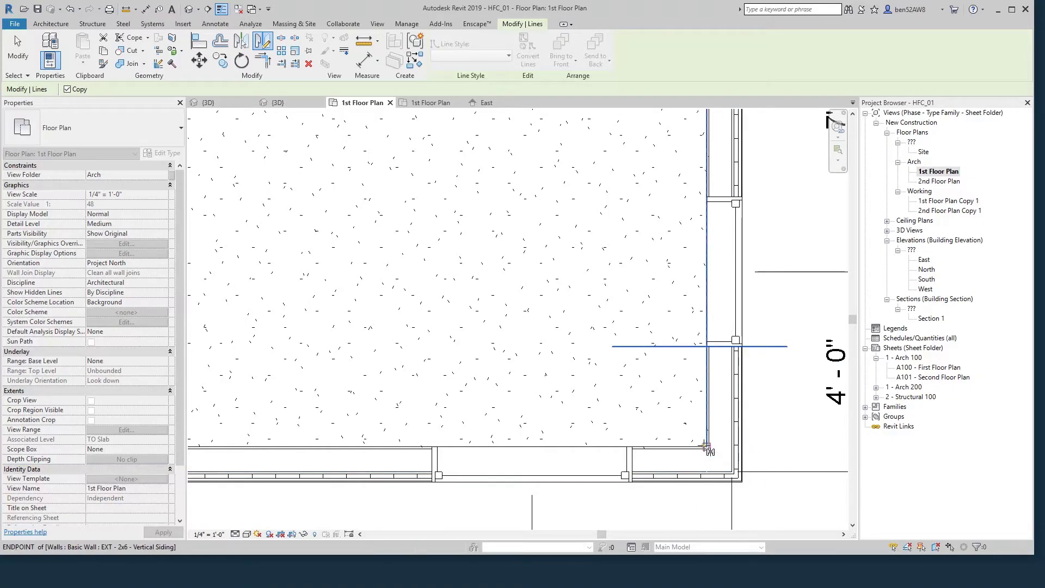
left_click(740, 482)
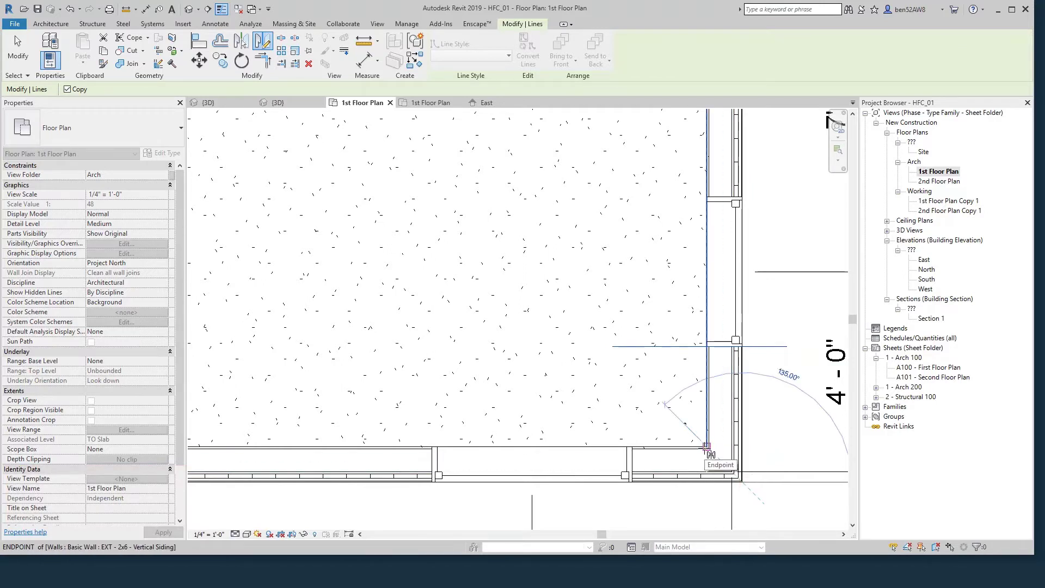
left_click(706, 447)
key("Escape")
key("Escape")
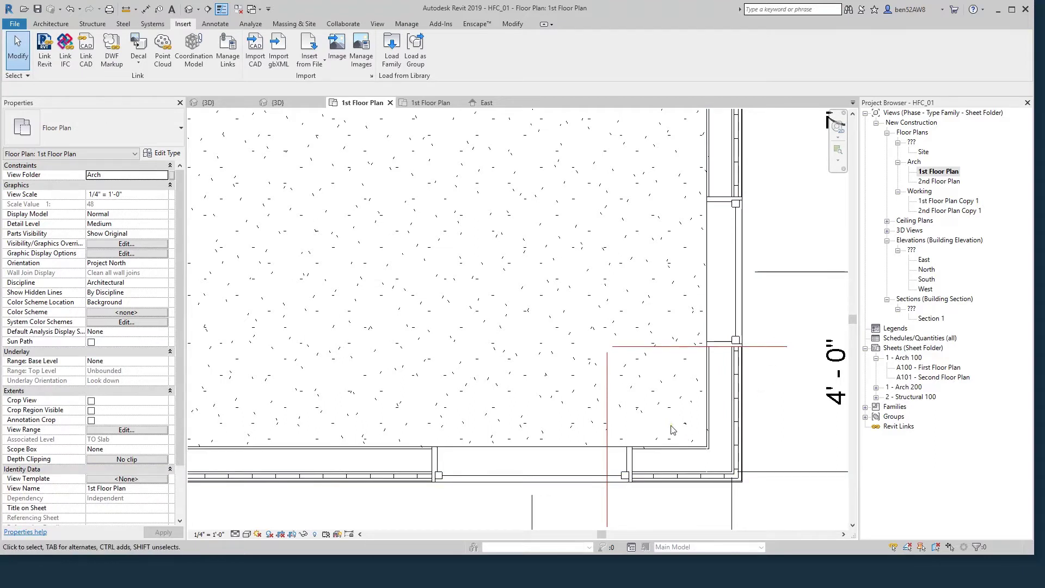
- Align the south window's east jamb to the mirrored vertical detail line
key("a")
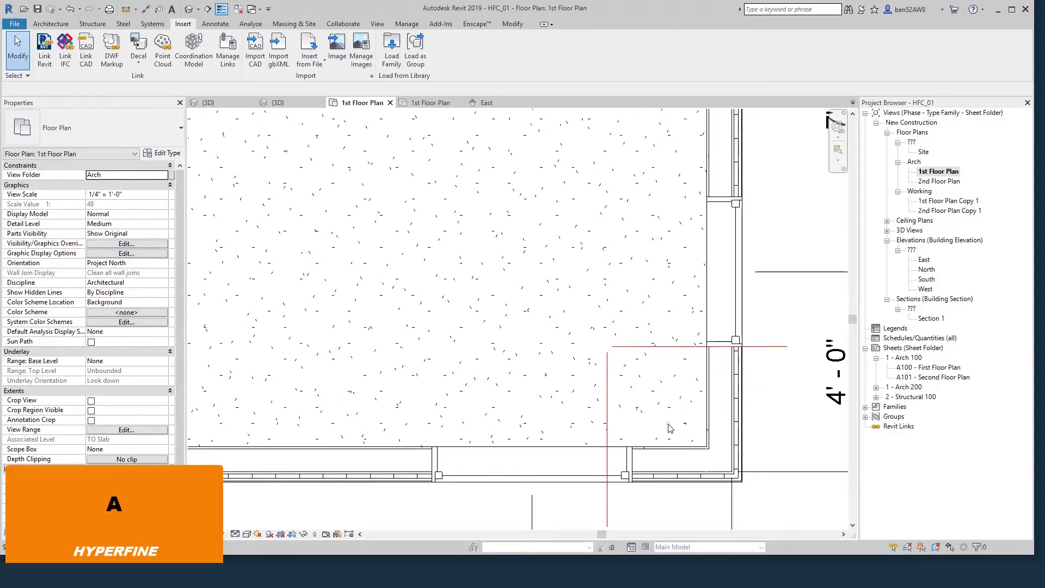
key("l")
left_click(608, 398)
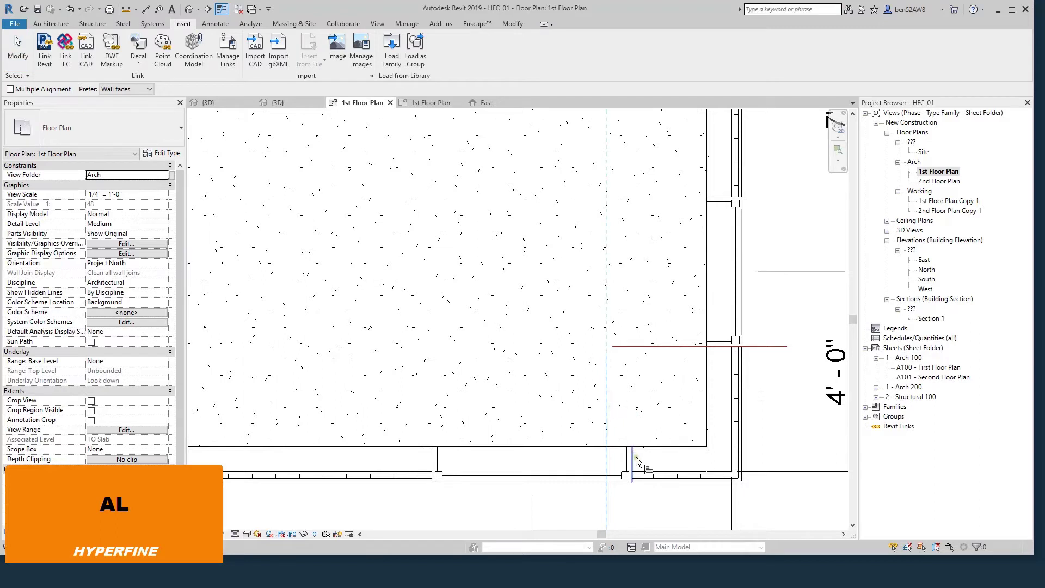
left_click(632, 459)
key("Escape")
key("Escape")
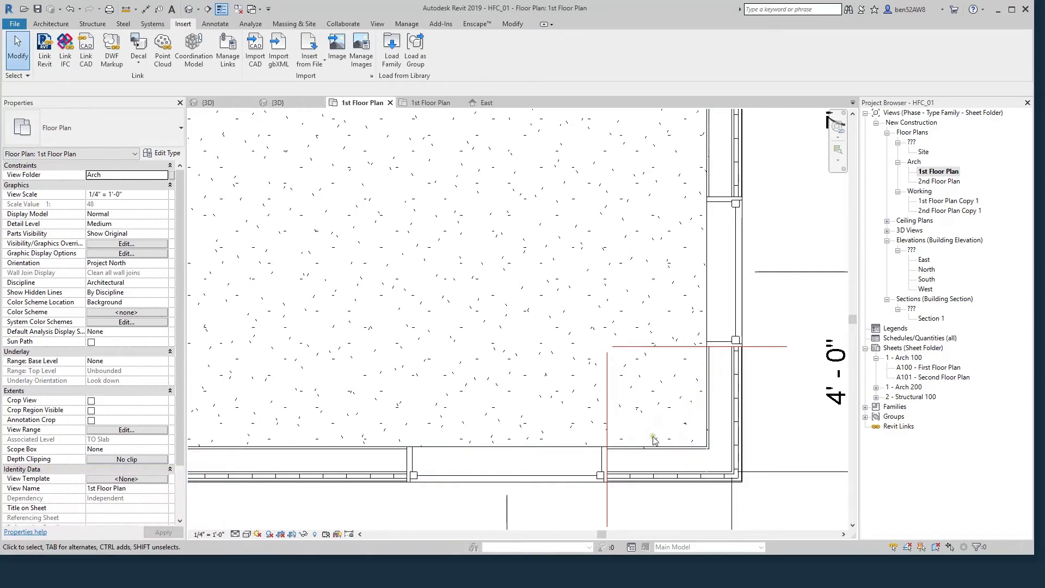
- Examine the corner windows across the tiled floor plan, South elevation and 3D views
scroll(657, 408, "down", 2)
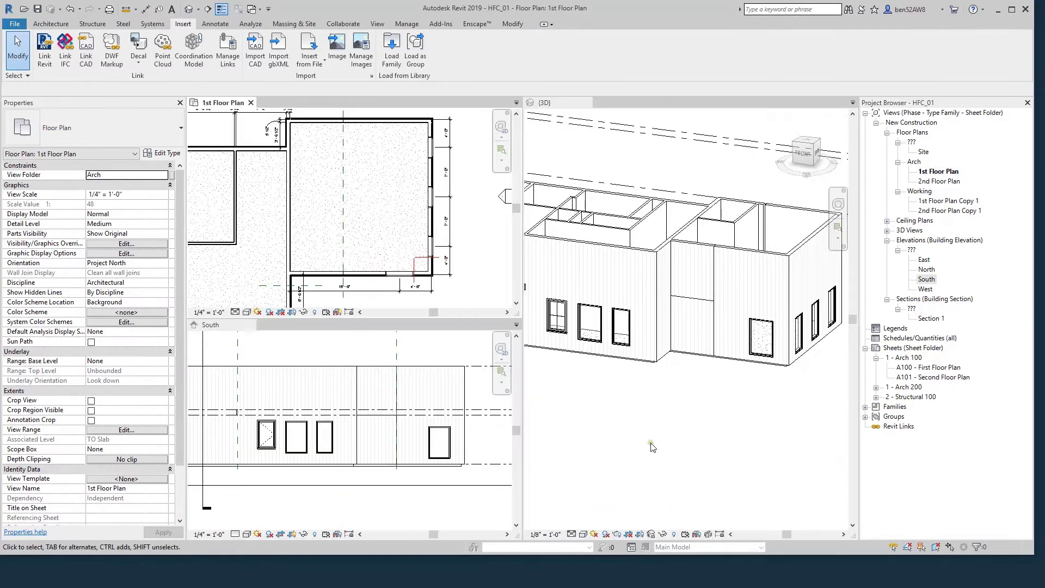
left_click(649, 440)
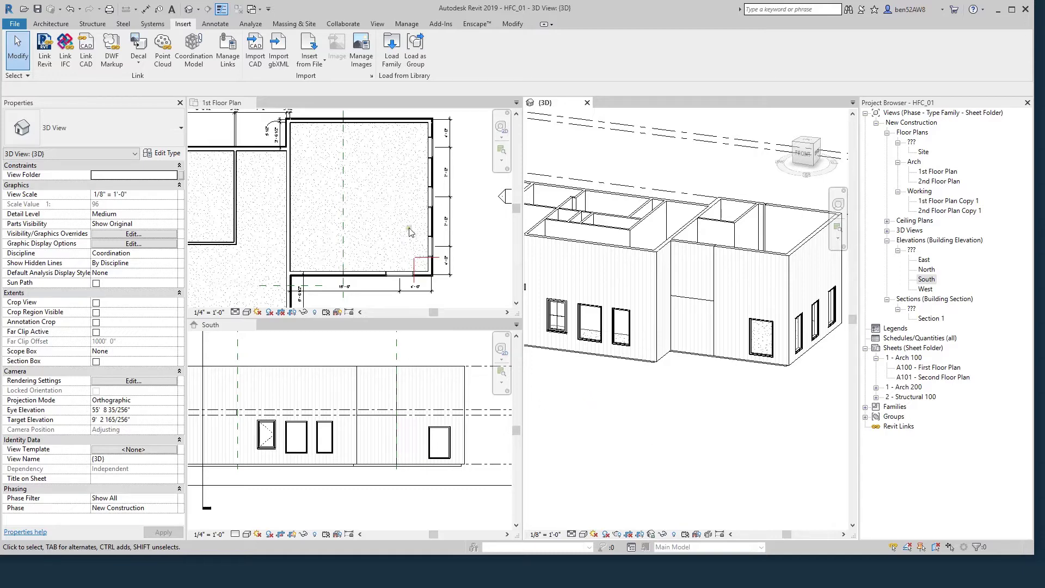
left_click(466, 261)
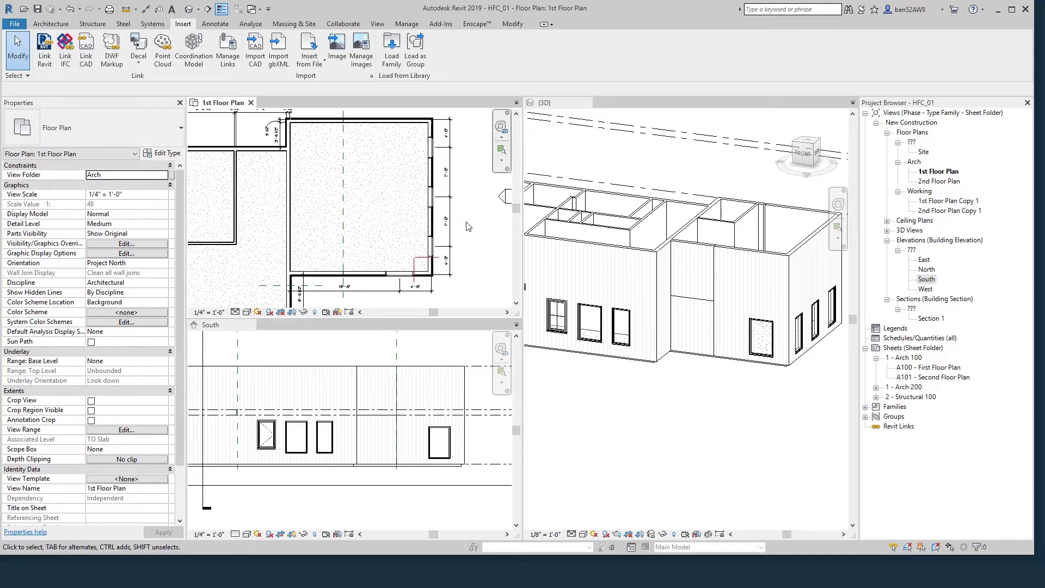
scroll(379, 224, "down", 3)
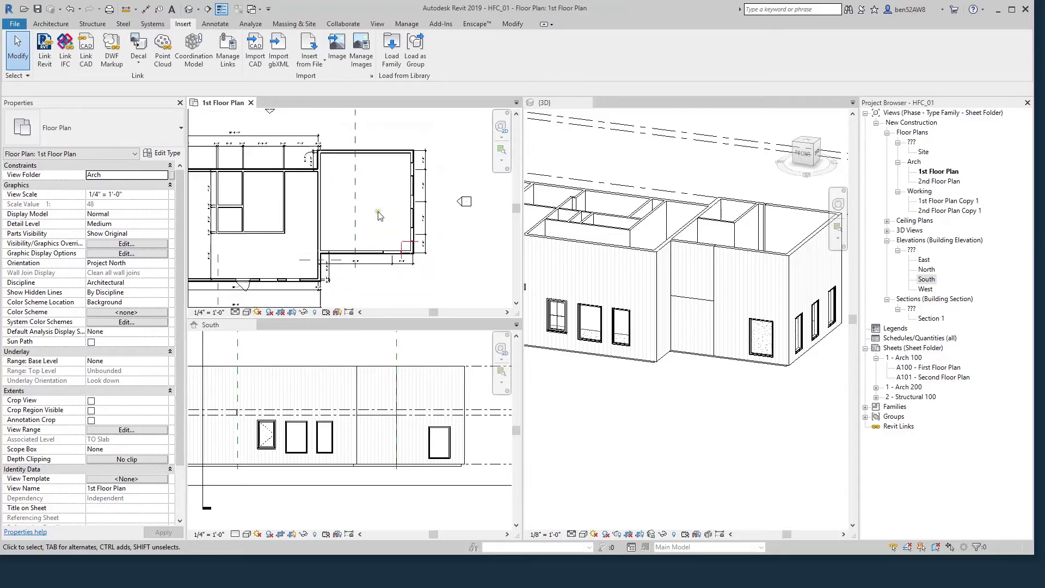
scroll(378, 223, "up", 3)
scroll(373, 388, "down", 2)
scroll(366, 392, "up", 2)
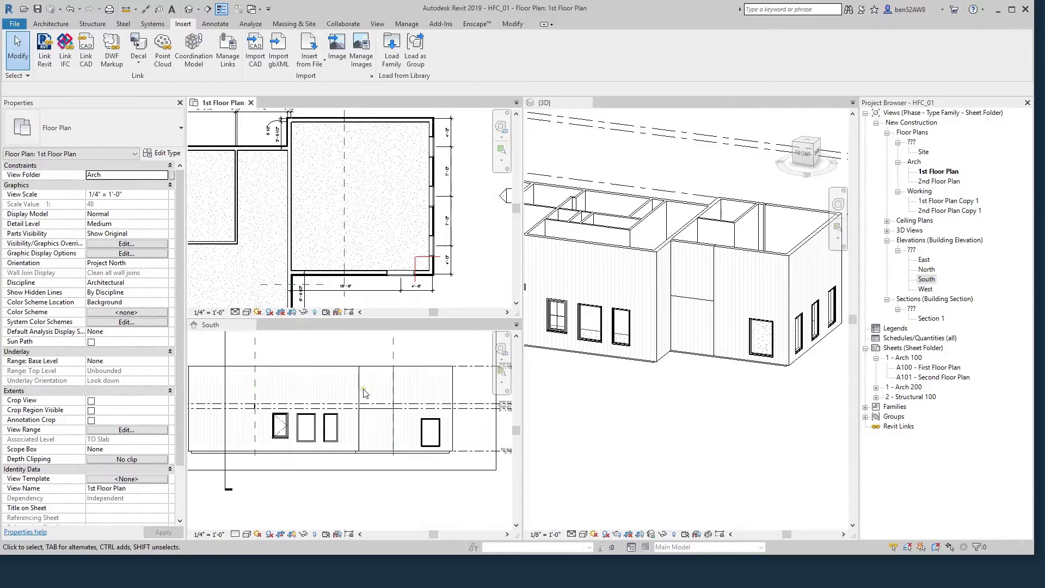
left_click(649, 416)
middle_click_drag(658, 404, 593, 343, "shift")
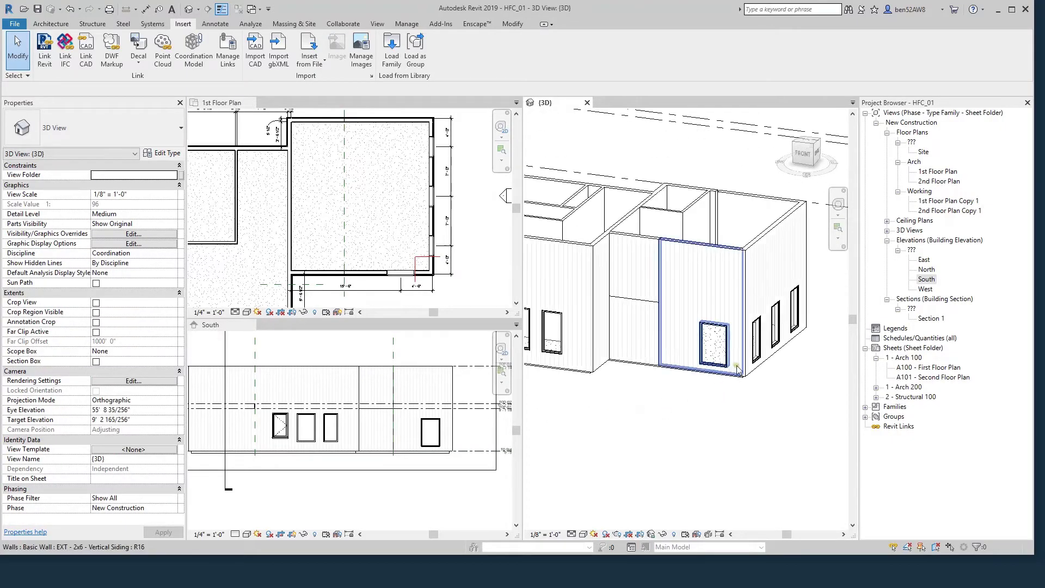
- Place a matching 36" x 72" east-wall window in the east room's south wall, just west of the vertical reference plane
left_click(462, 289)
scroll(454, 239, "up", 2)
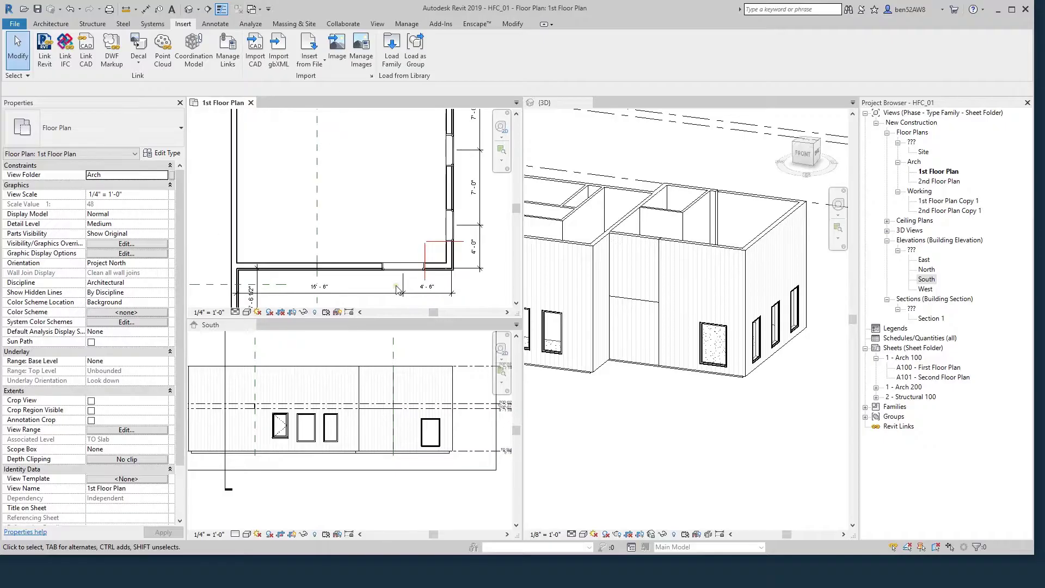
left_click(453, 229)
key("c")
key("s")
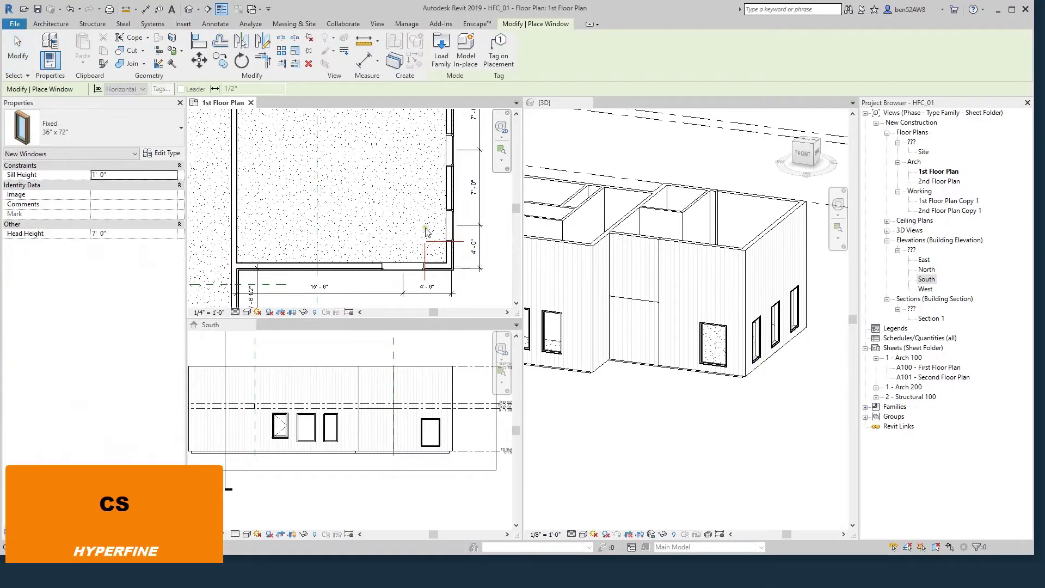
left_click(307, 267)
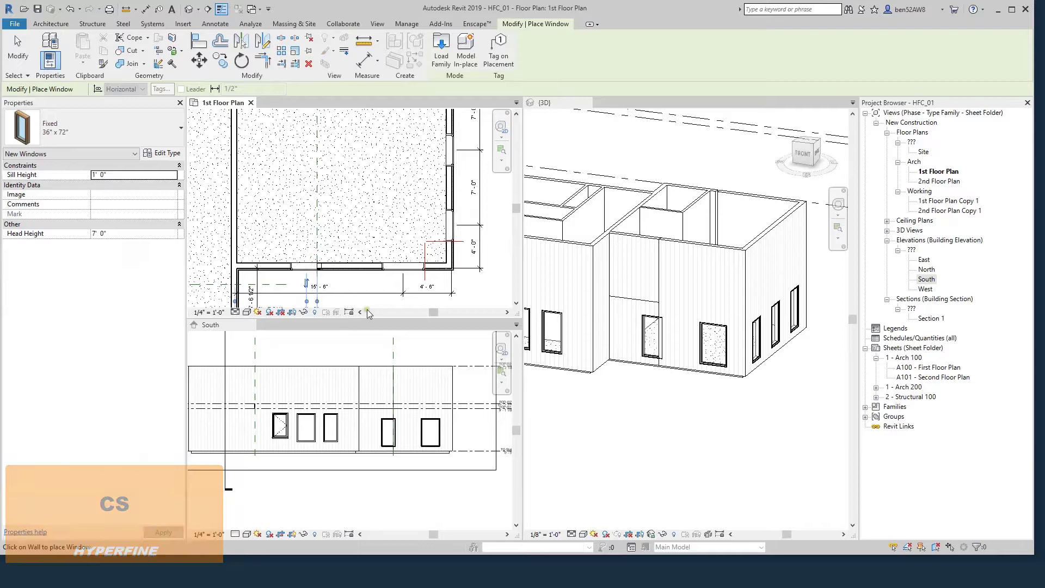
key("Escape")
key("Escape")
key("Escape")
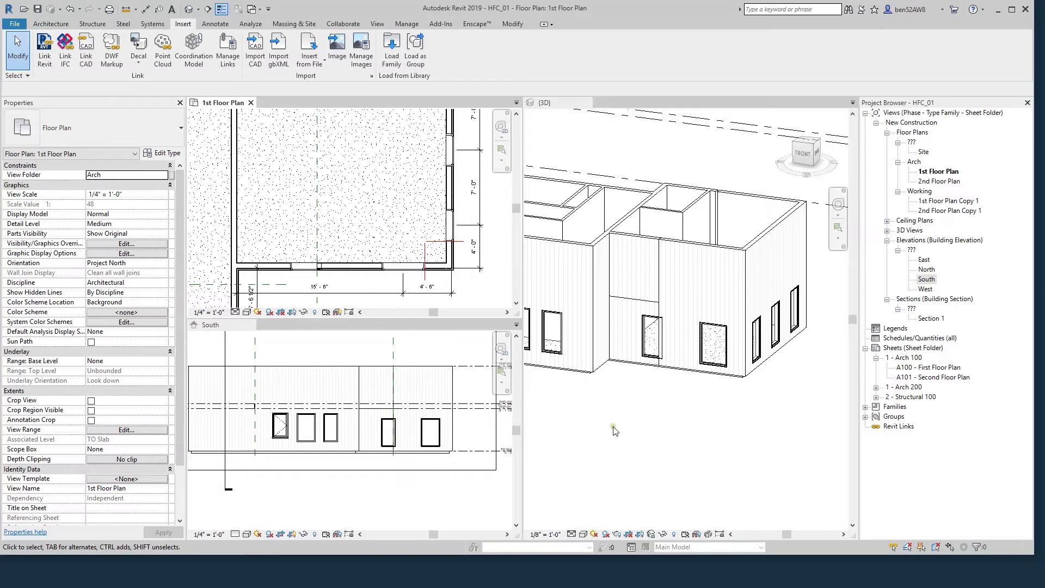
- Try to move the 36" x 72" window east past the reference plane onto the adjoining wall, and delete the failing instance
scroll(307, 269, "up", 3)
left_click(307, 270)
left_click_drag(306, 269, 355, 271)
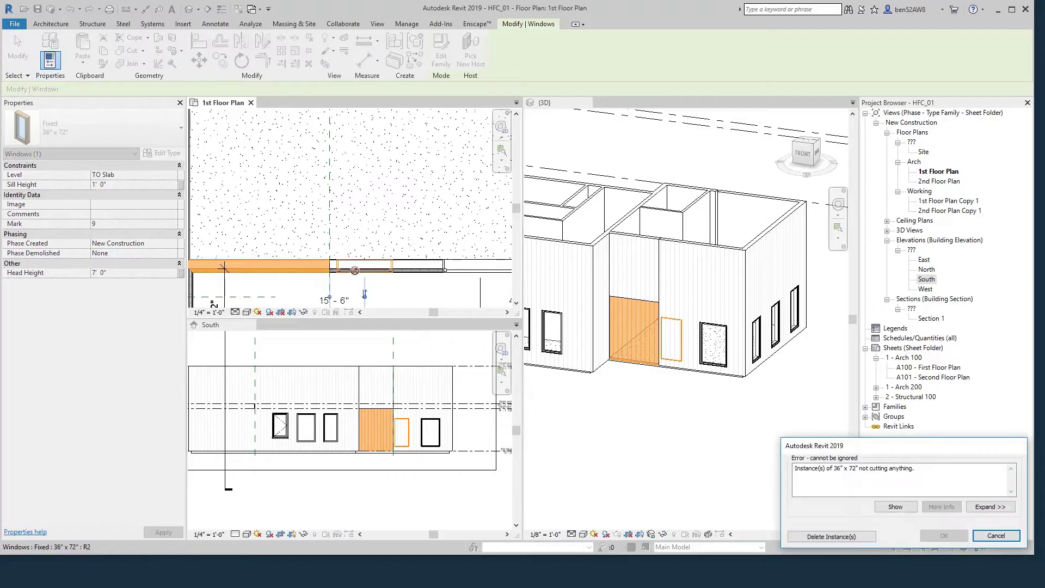
left_click(834, 539)
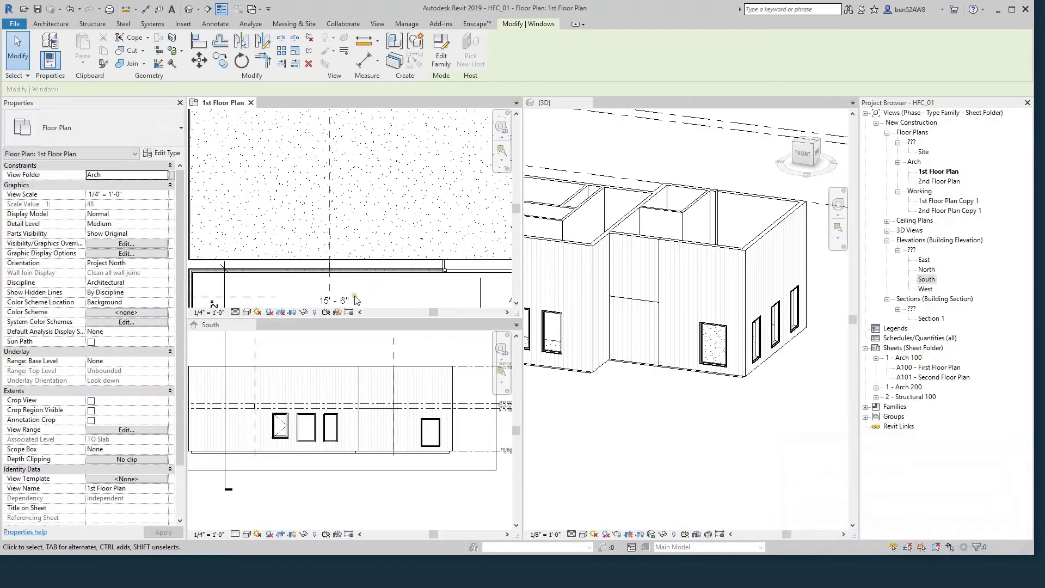
- Place another 36" x 72" fixed window in the east room's south wall and shift it slightly west of the vertical reference plane
scroll(326, 281, "down", 2)
key("w")
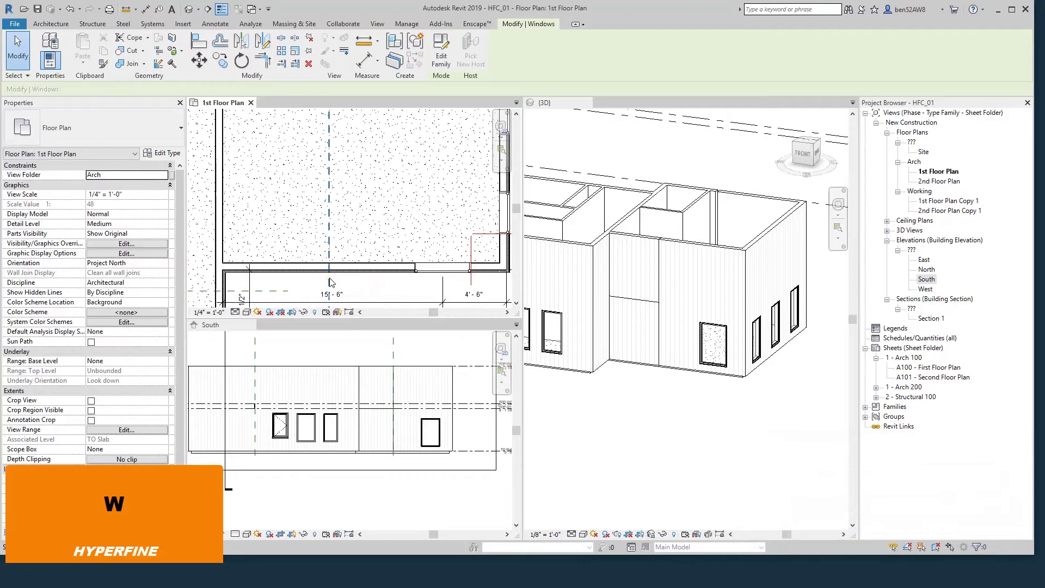
key("n")
left_click(593, 330)
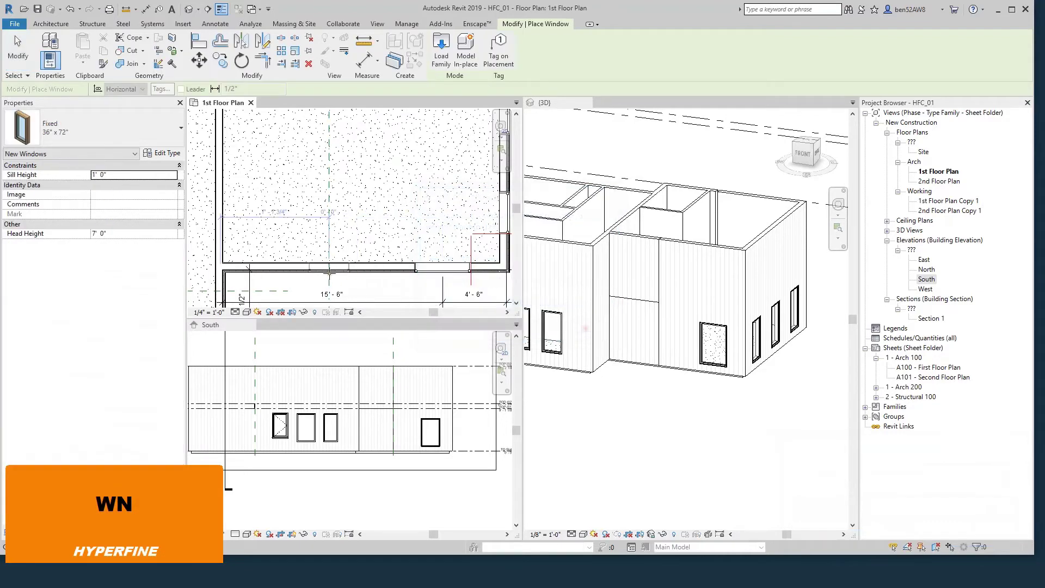
left_click(283, 270)
key("Escape")
key("Escape")
left_click(284, 271)
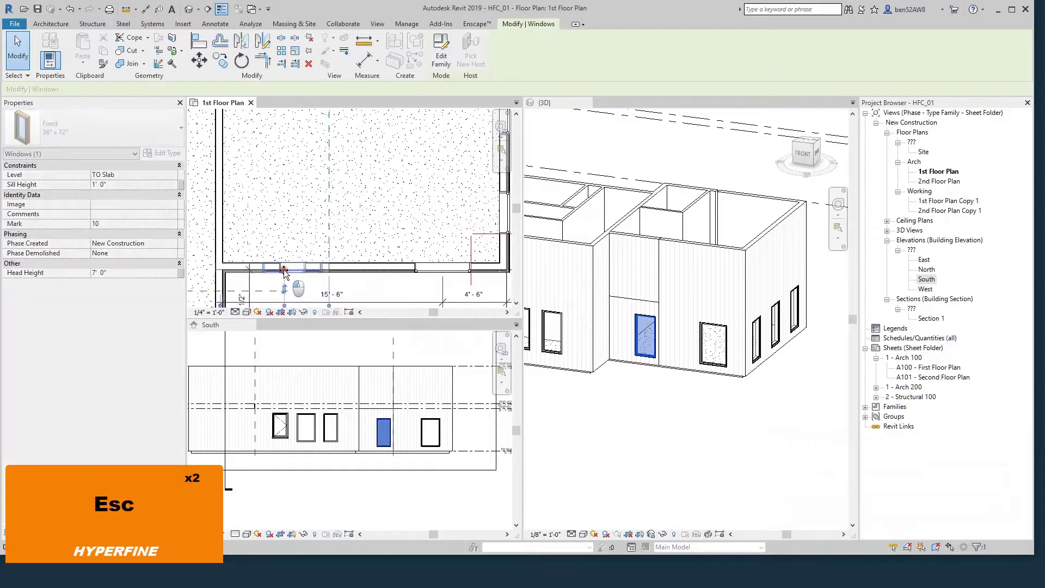
left_click_drag(283, 271, 290, 271)
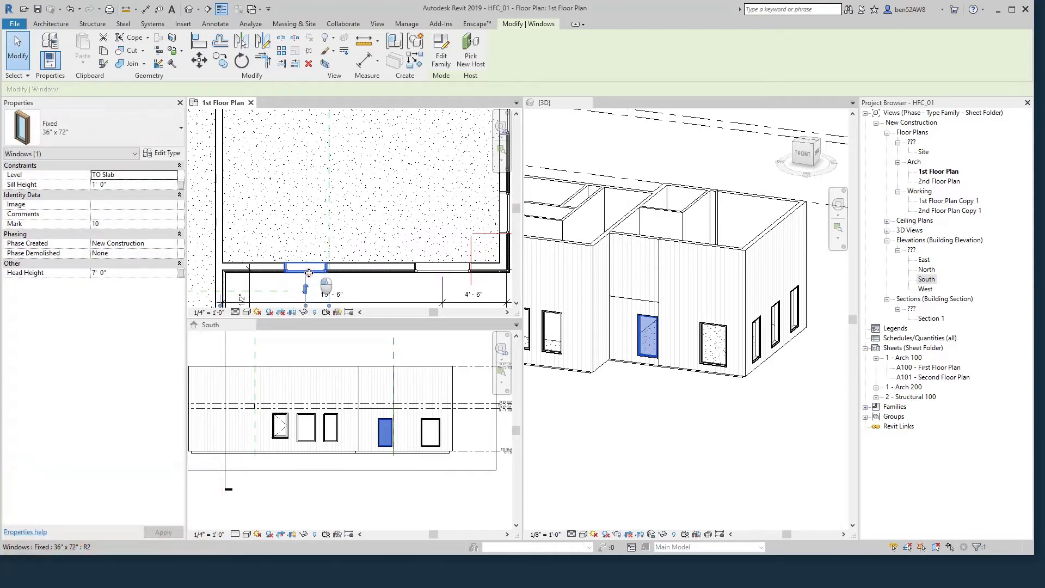
- Add the new window's centerline as a witness line to the east room's south-wall dimension string
scroll(360, 289, "down", 2)
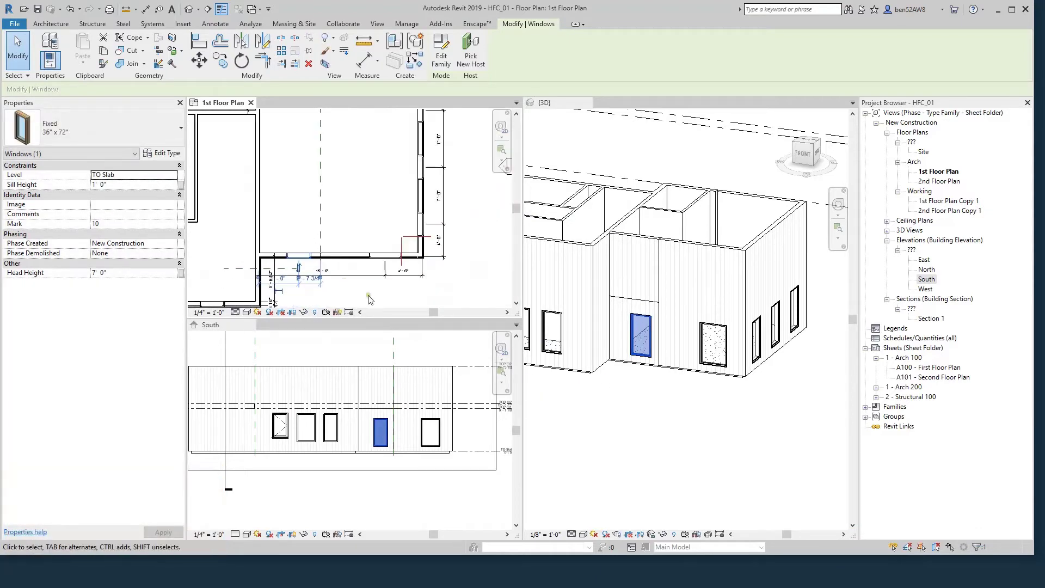
scroll(366, 287, "up", 2)
left_click(366, 287)
left_click(366, 260)
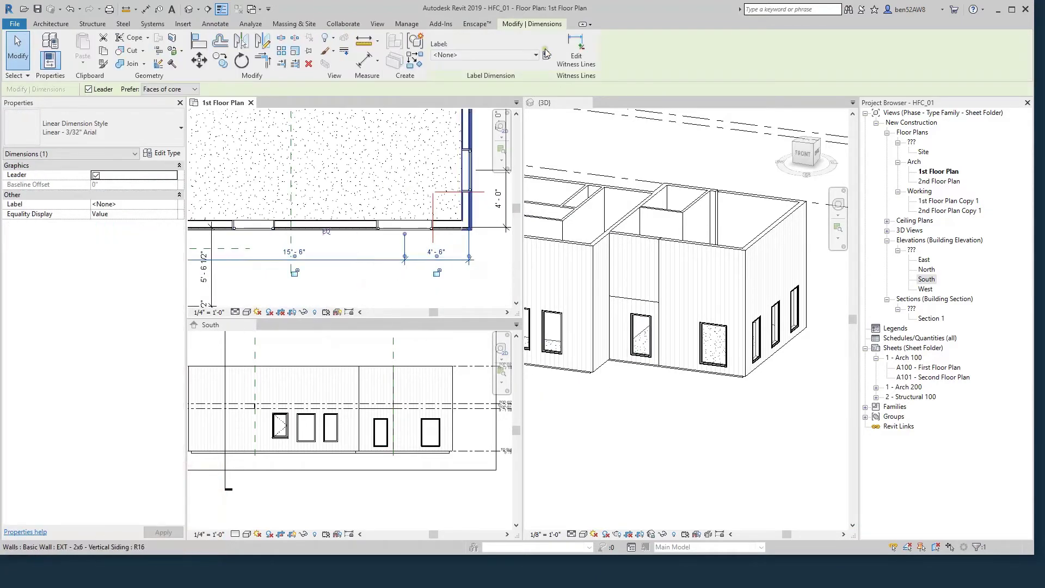
left_click(583, 49)
left_click(255, 226)
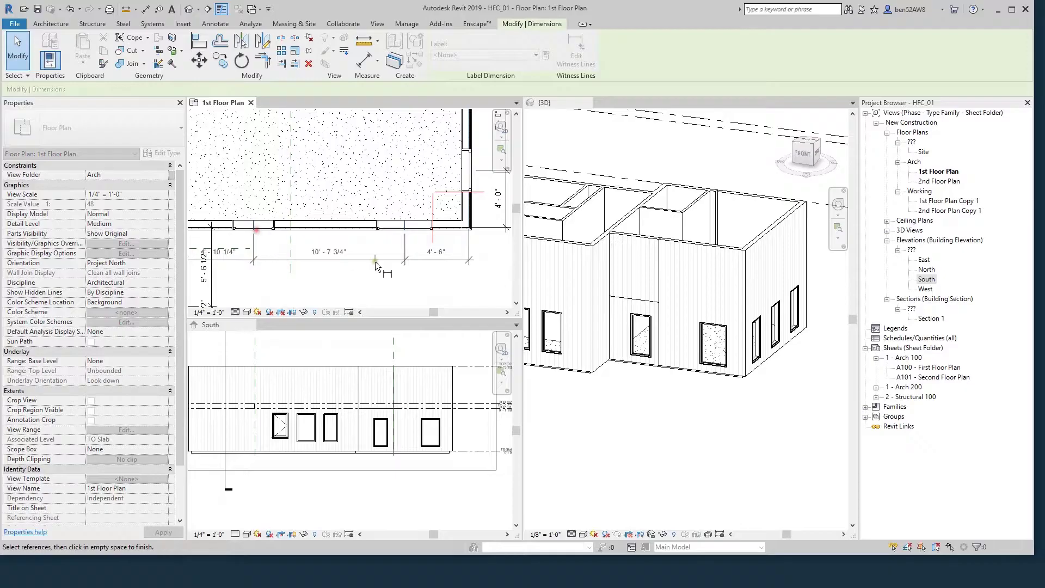
left_click(378, 279)
key("Escape")
key("Escape")
key("Escape")
key("Escape")
- Set the distance from the east room's west corner to the new window's center to 4' - 6"
left_click(245, 228)
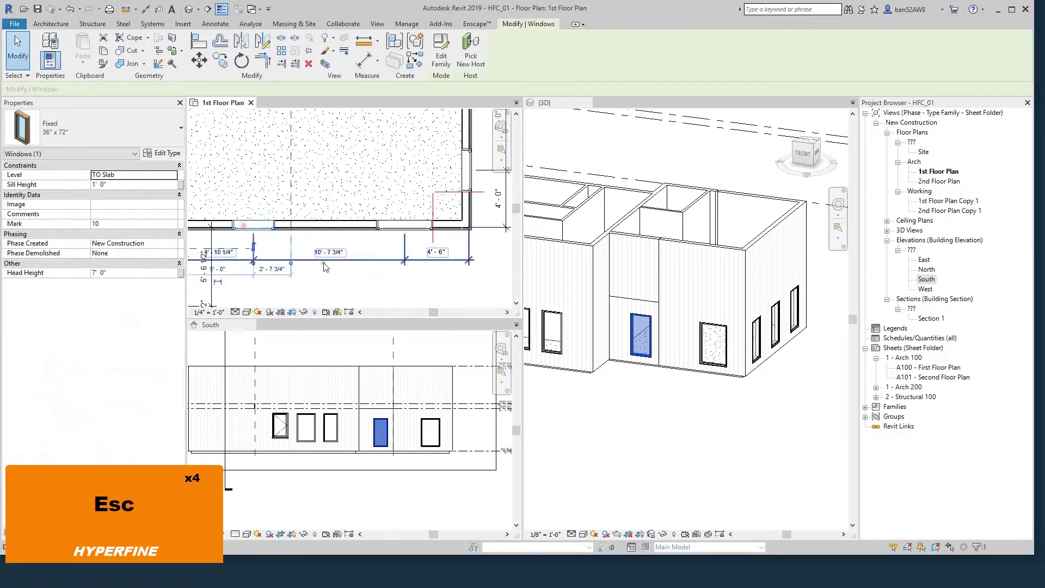
left_click(224, 250)
type("4")
key("Return")
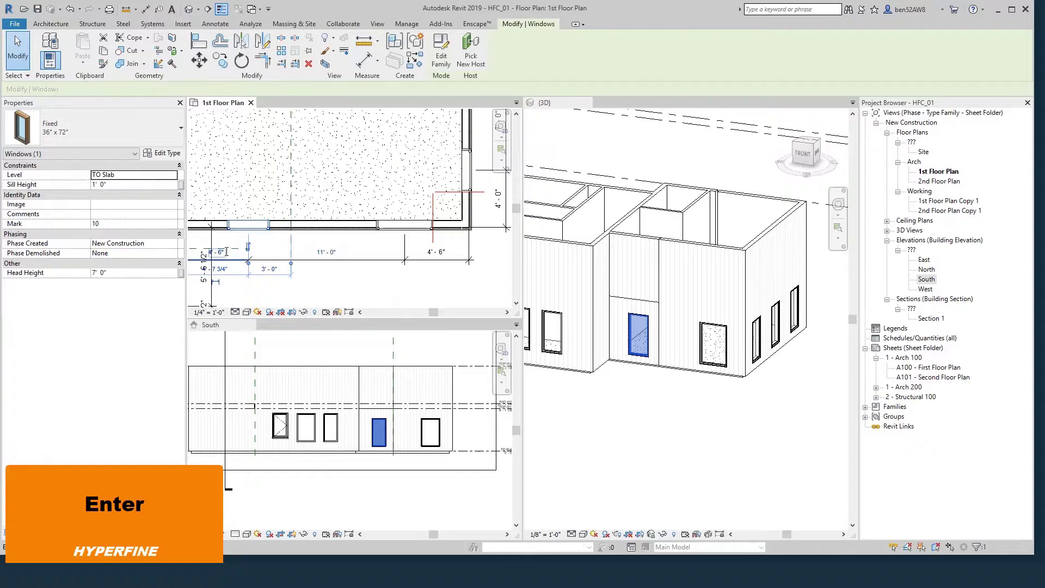
key("Escape")
scroll(362, 246, "down", 2)
scroll(275, 217, "up", 2)
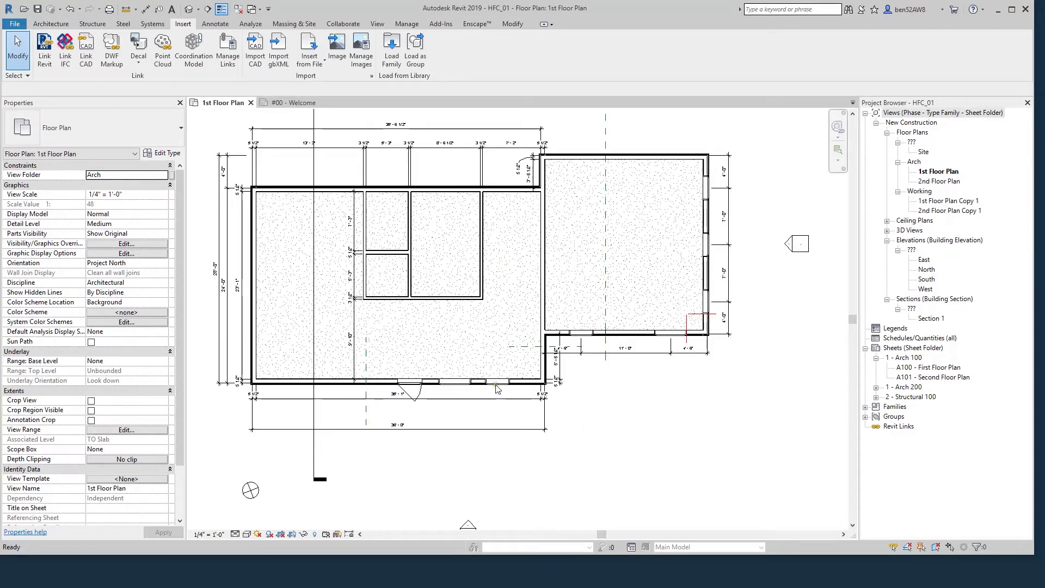
- Delete the 36" x 60" single casement window from the main block's south wall
scroll(416, 393, "up", 3)
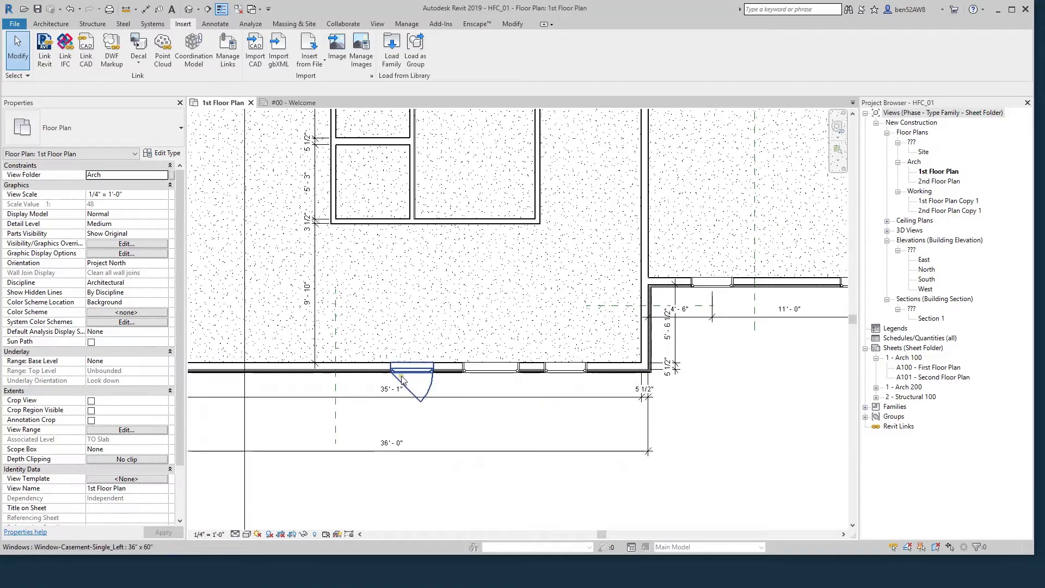
left_click(400, 376)
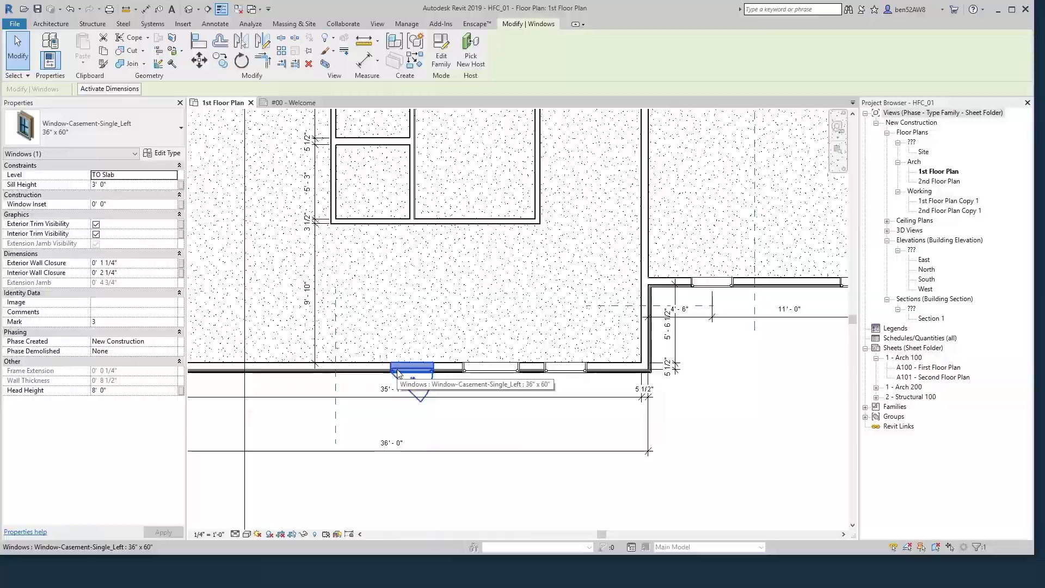
key("Delete")
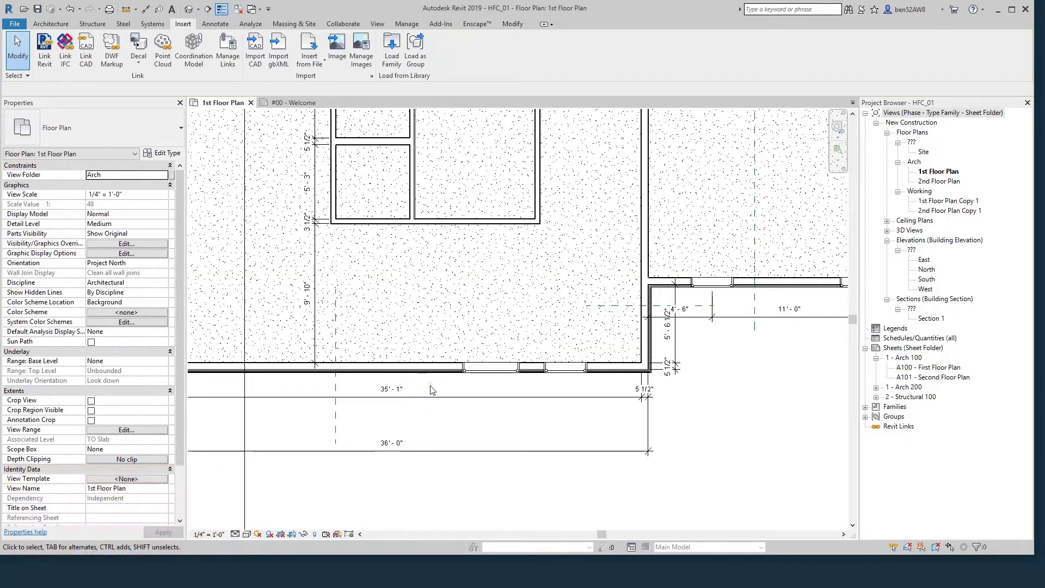
- Place a window similar to the 48" x 72" fixed one in the main south wall, west of the existing pair
left_click(571, 368)
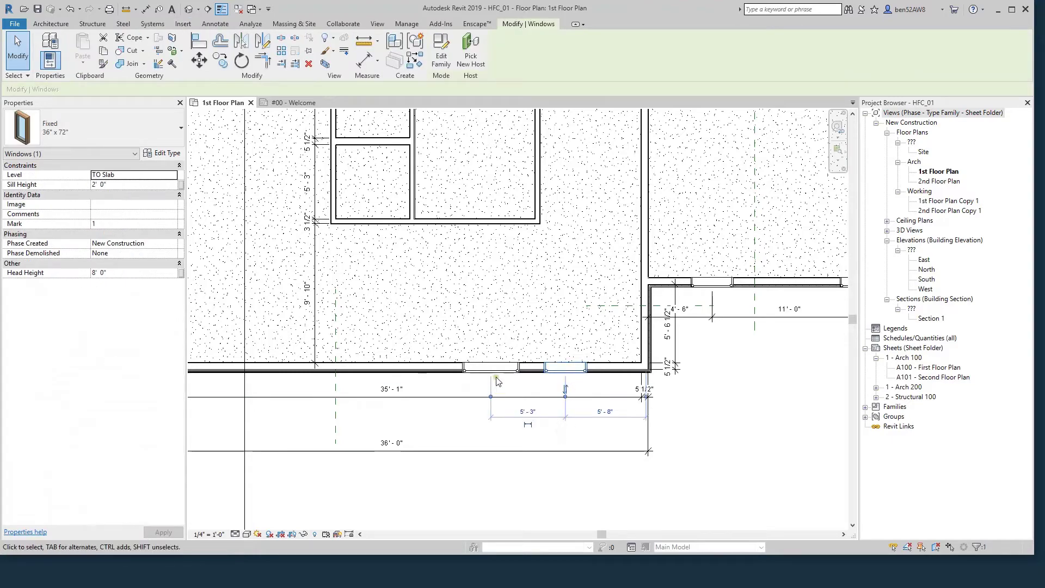
left_click(483, 371)
left_click(483, 372)
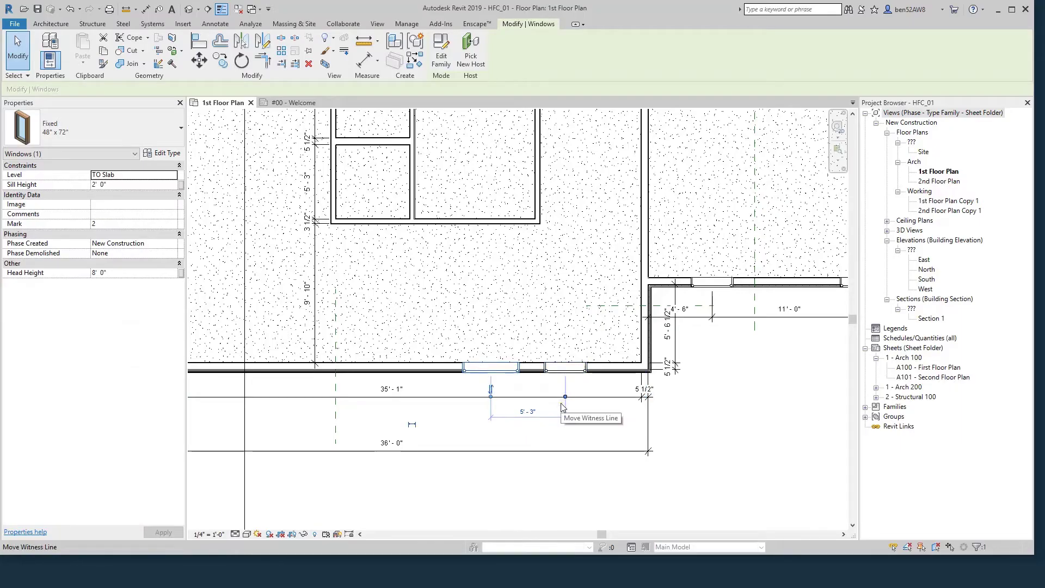
key("c")
key("s")
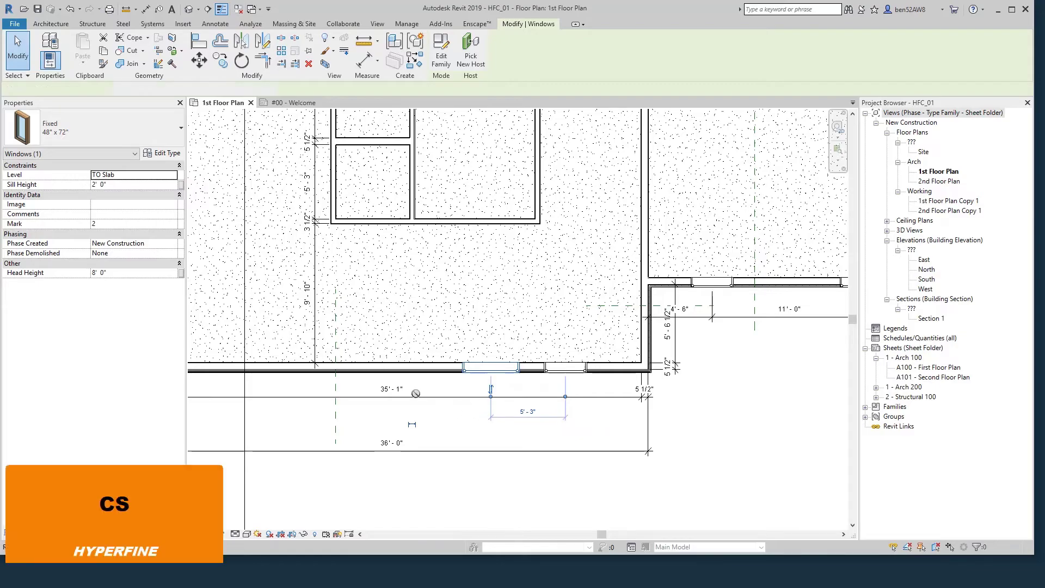
key("Escape")
key("Escape")
left_click(398, 368)
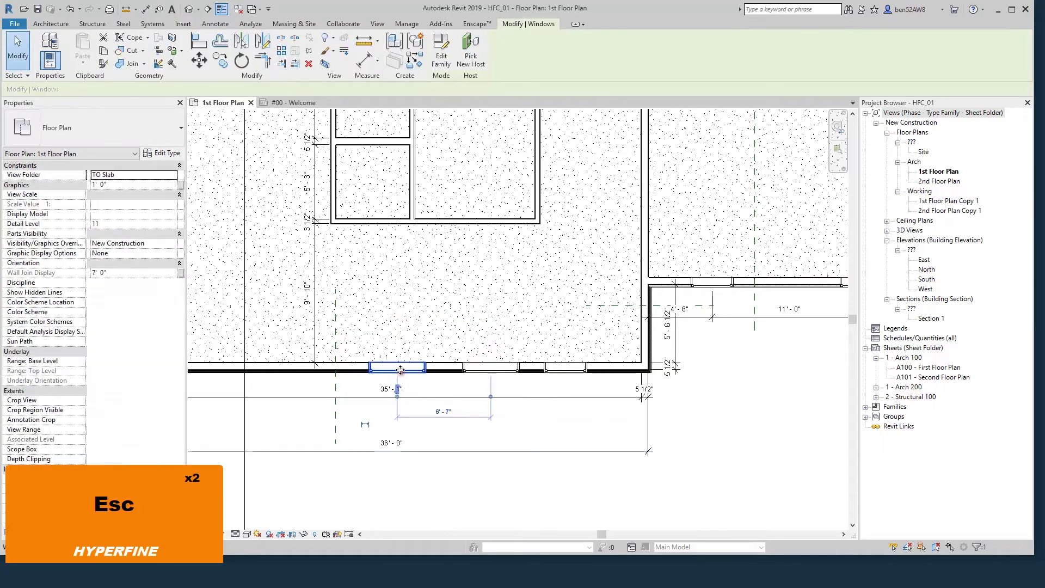
- Change the newly placed south-wall window to the Fixed 24" x 72" type
left_click(136, 130)
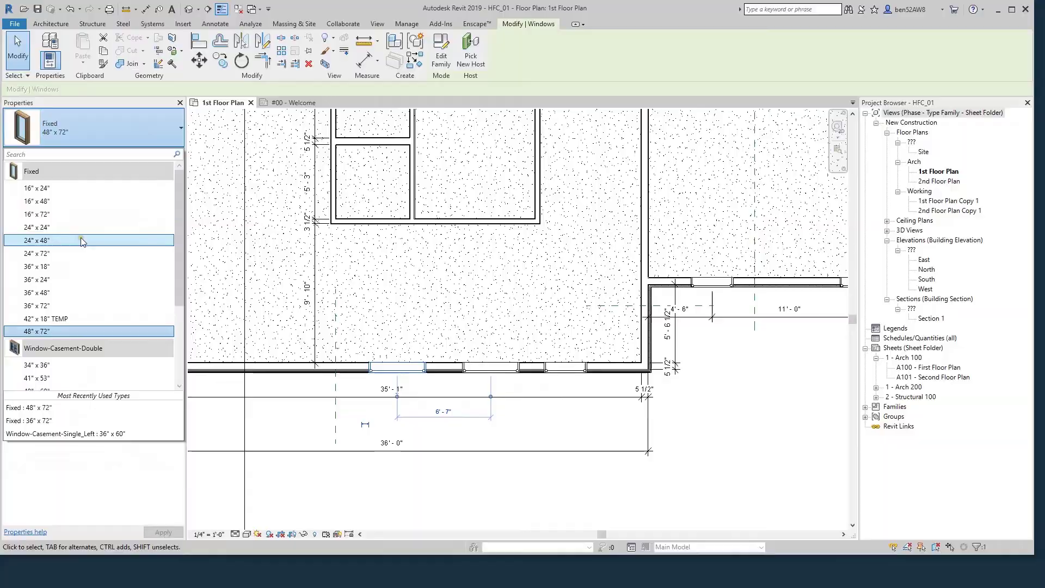
left_click(59, 254)
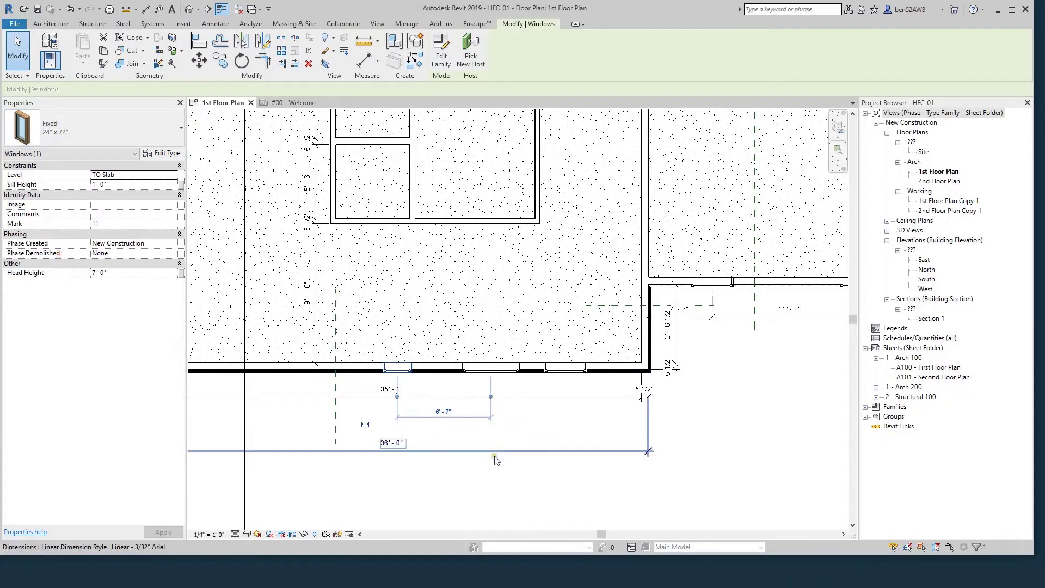
key("Escape")
key("Escape")
key("Escape")
key("Escape")
- Start an aligned dimension string at the main south wall's east corner core face and carry it through the three window centers
scroll(613, 441, "down", 1)
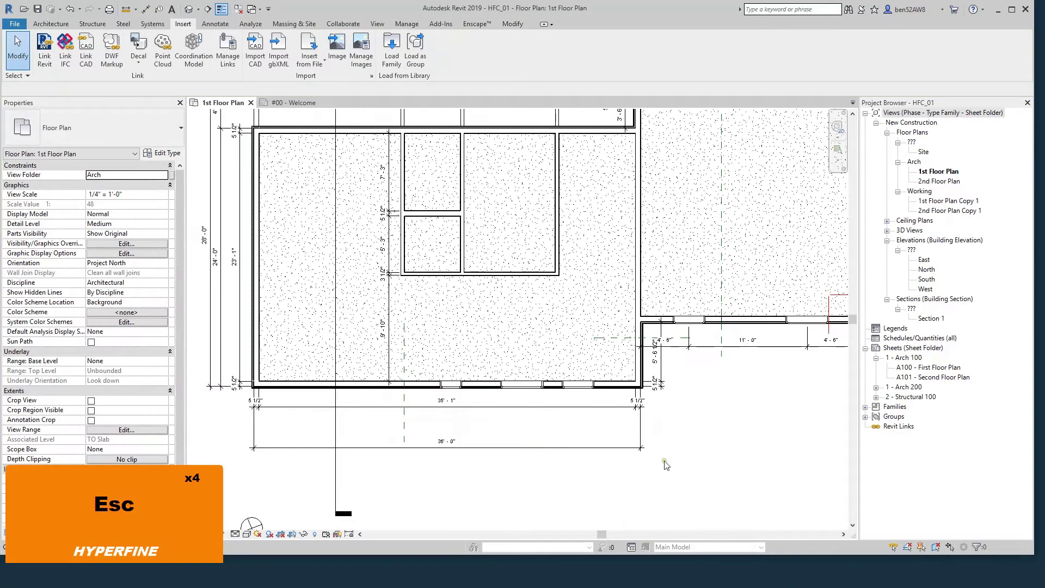
key("d")
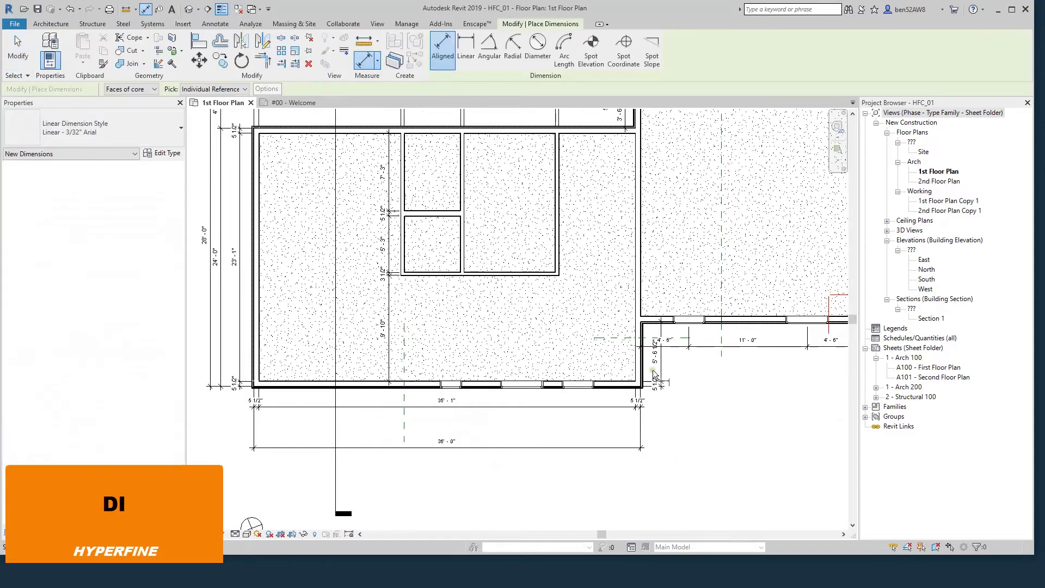
scroll(628, 372, "up", 5)
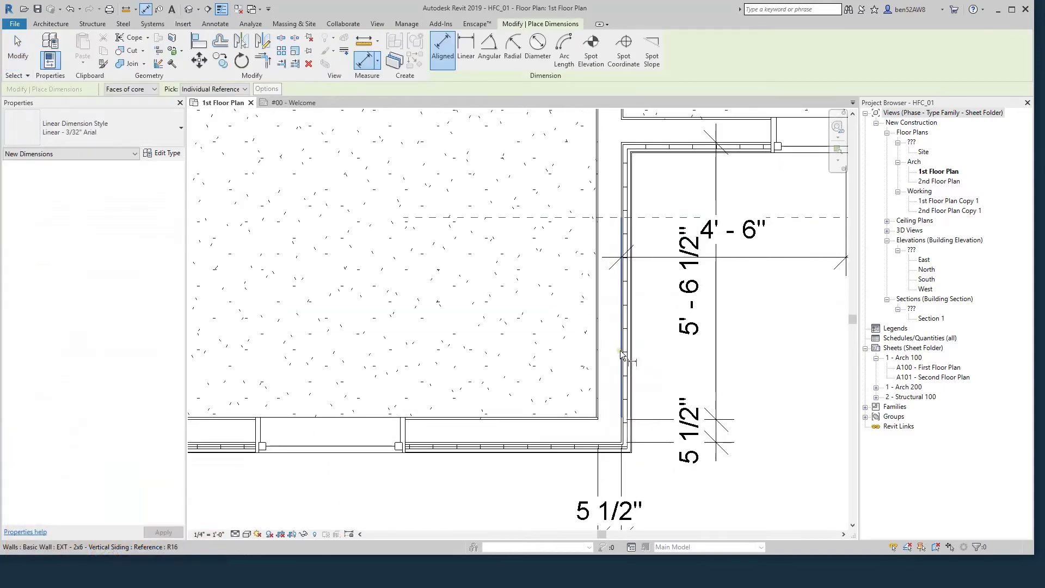
scroll(618, 355, "down", 3)
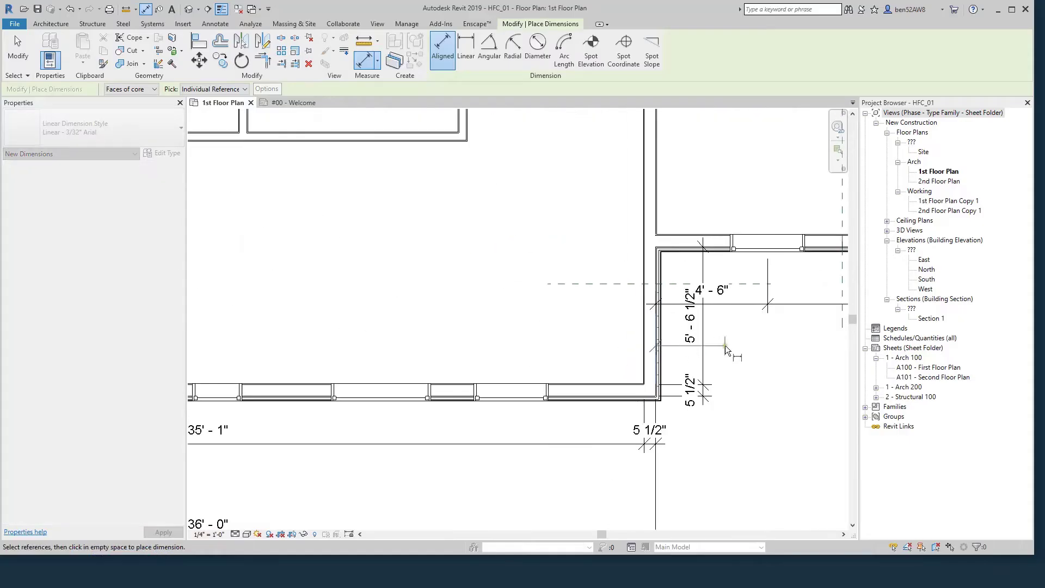
left_click(510, 400)
left_click(376, 400)
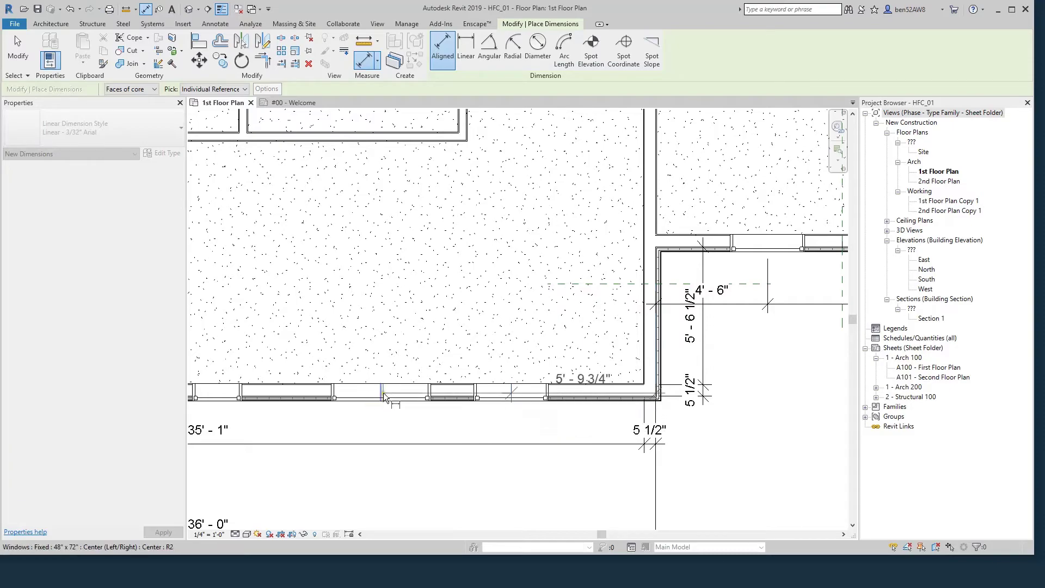
scroll(354, 401, "down", 2)
scroll(338, 397, "up", 3)
left_click(331, 393)
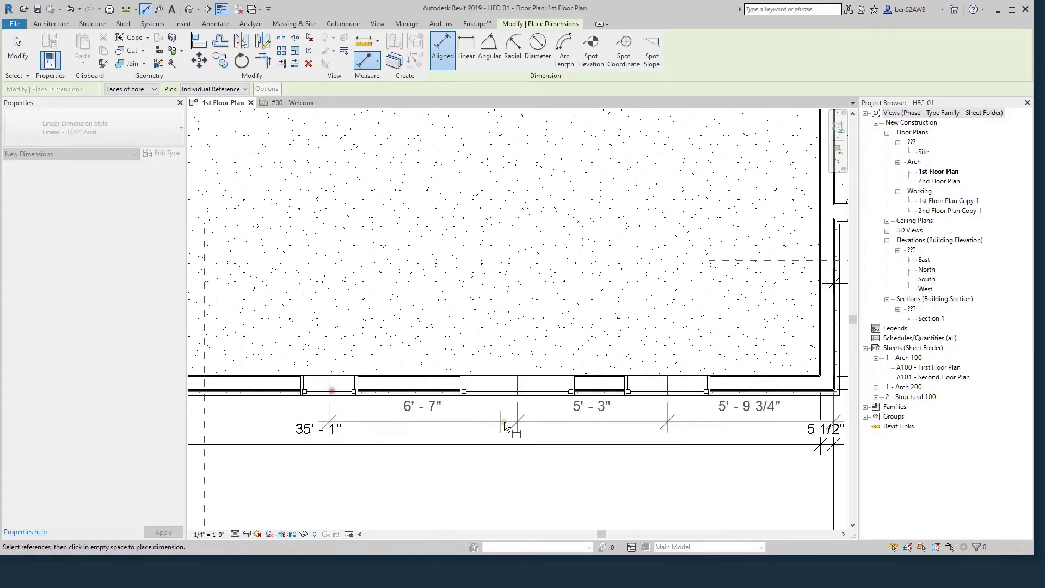
- Extend the dimension string to the west wall's core face and place it between the existing strings south of the house
scroll(327, 393, "down", 3)
scroll(293, 392, "up", 5)
scroll(318, 378, "up", 2)
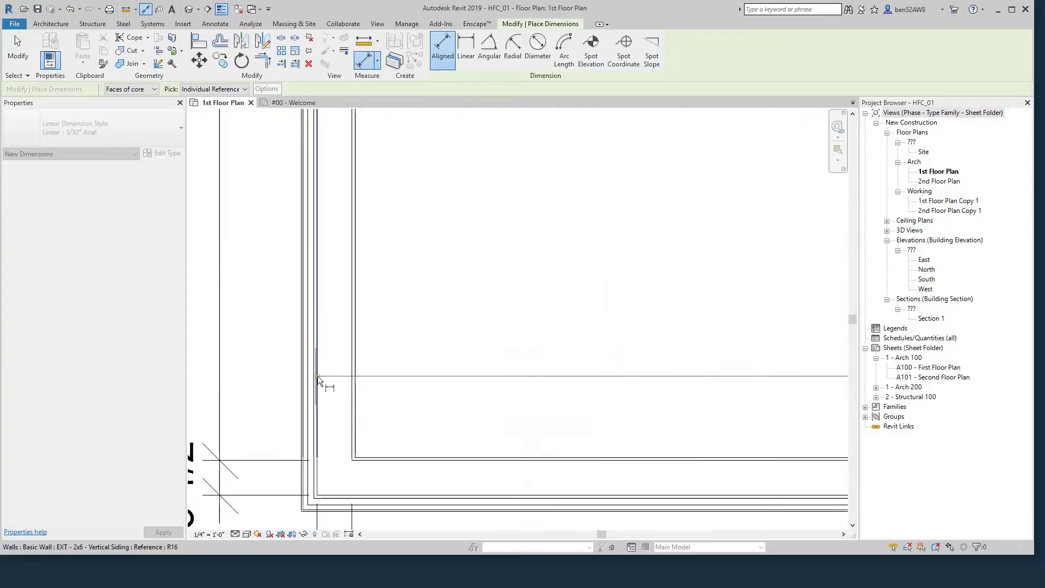
left_click(318, 376)
scroll(318, 379, "down", 4)
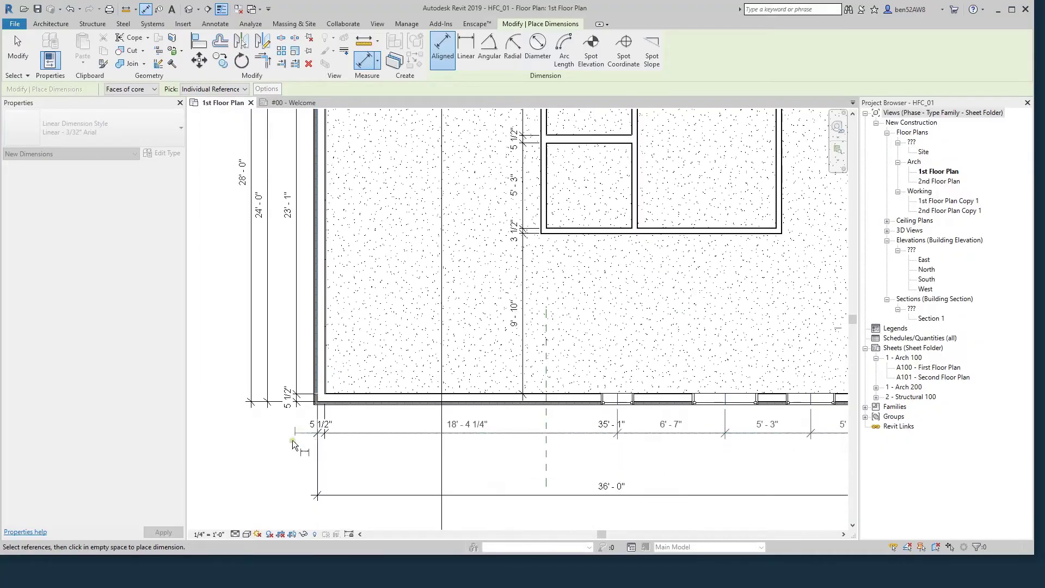
left_click(327, 438)
scroll(327, 438, "down", 3)
key("Escape")
key("Escape")
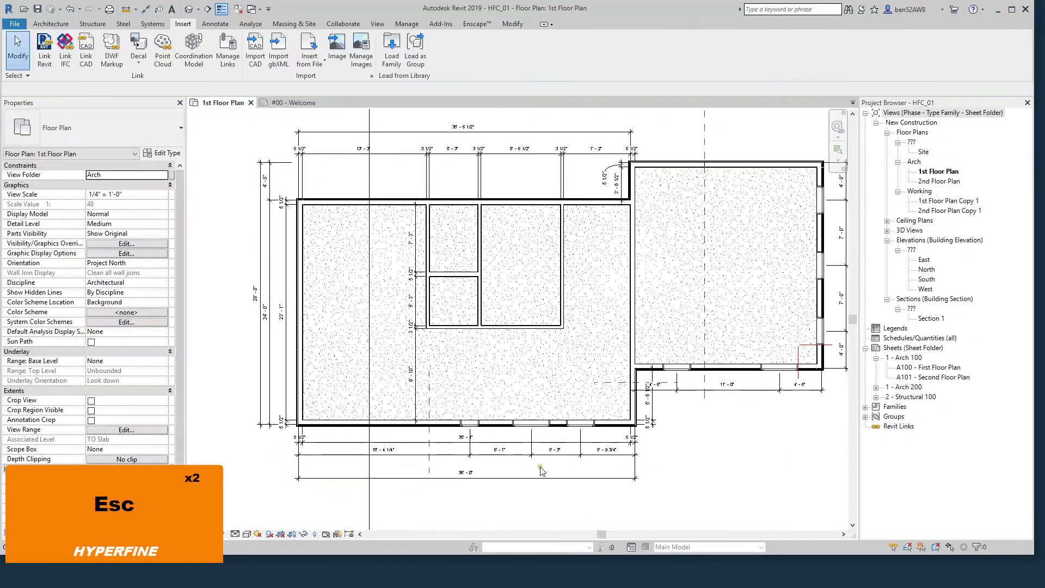
- Try to move the 24" x 72" window west past the reference plane in the main south wall, and delete the failing instance
scroll(542, 471, "up", 2)
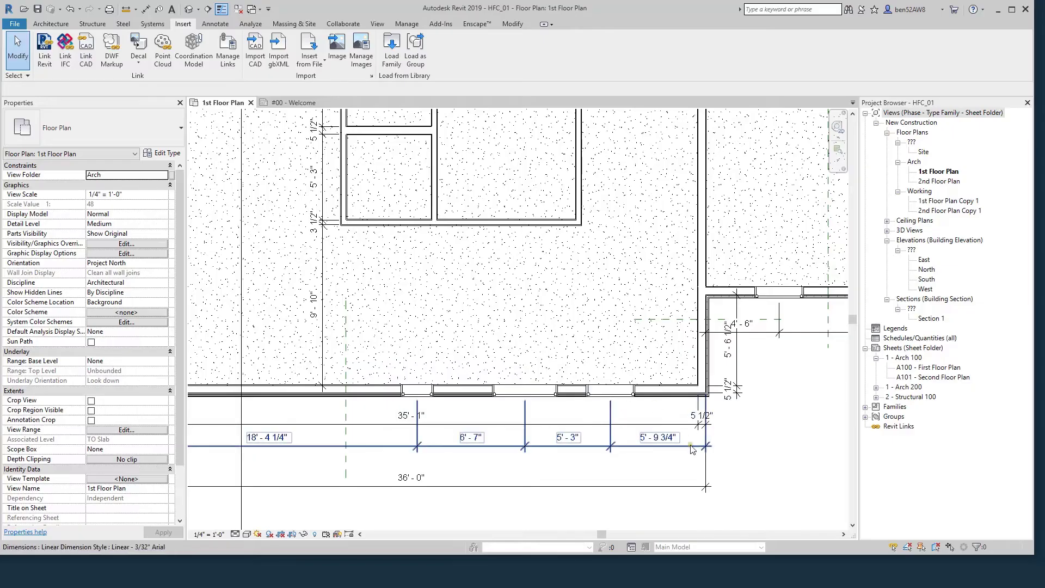
scroll(681, 452, "down", 2)
scroll(543, 474, "up", 1)
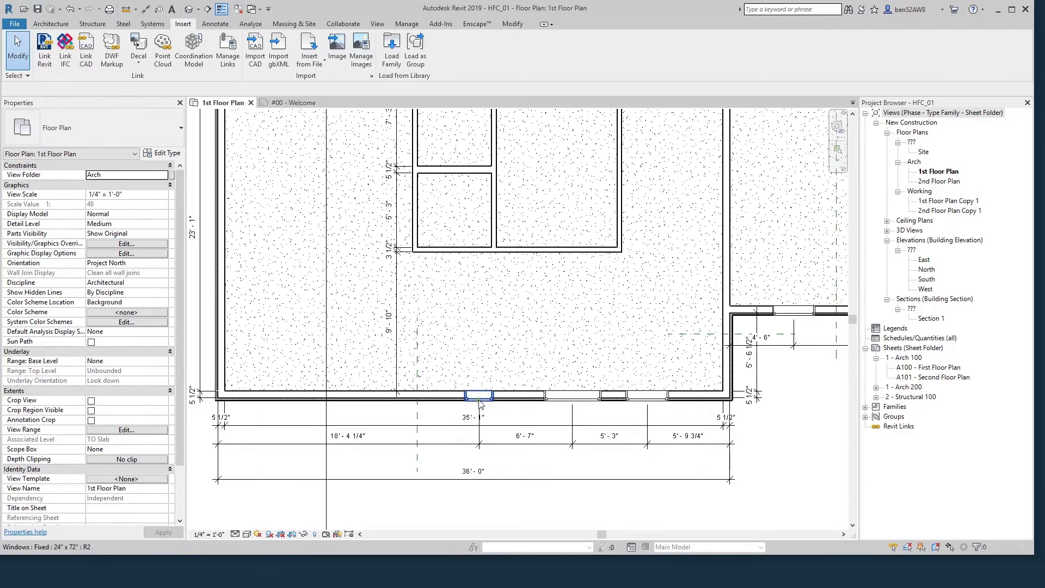
left_click_drag(479, 396, 367, 395)
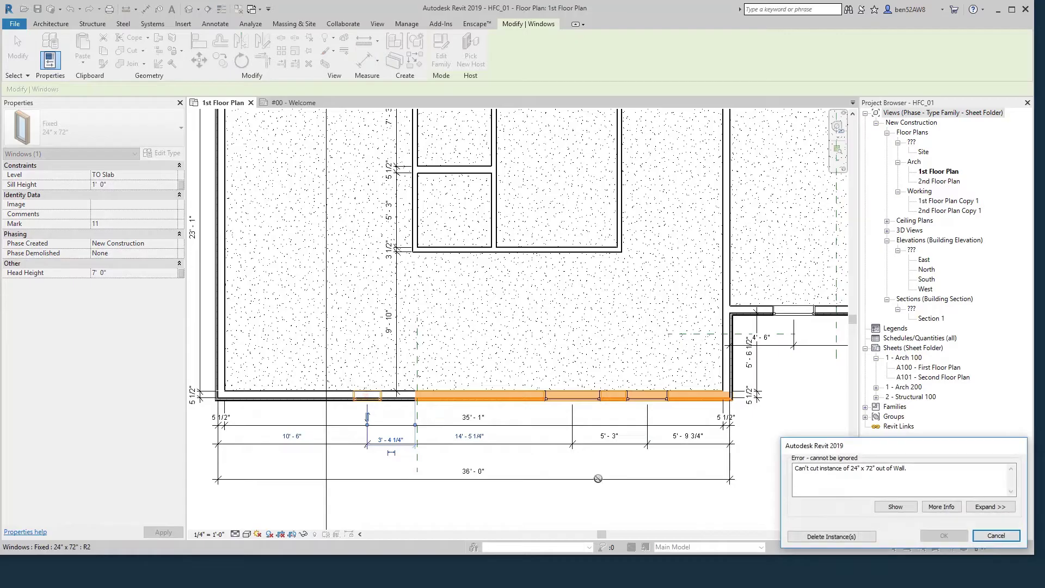
left_click(821, 537)
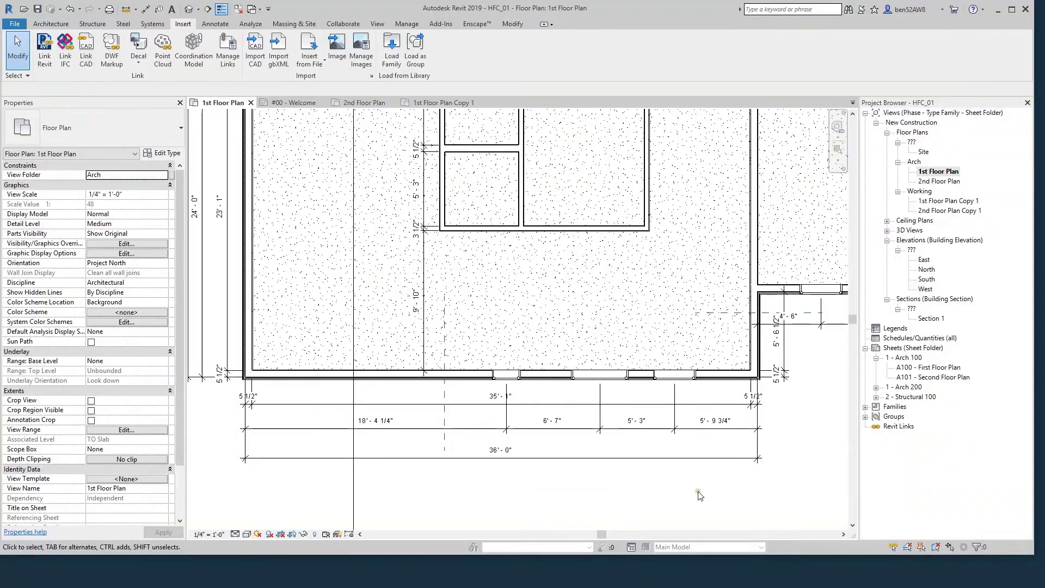
- Set the centerline symbol of the Linear - 3/32" Arial dimension type to Centerline
left_click(669, 430)
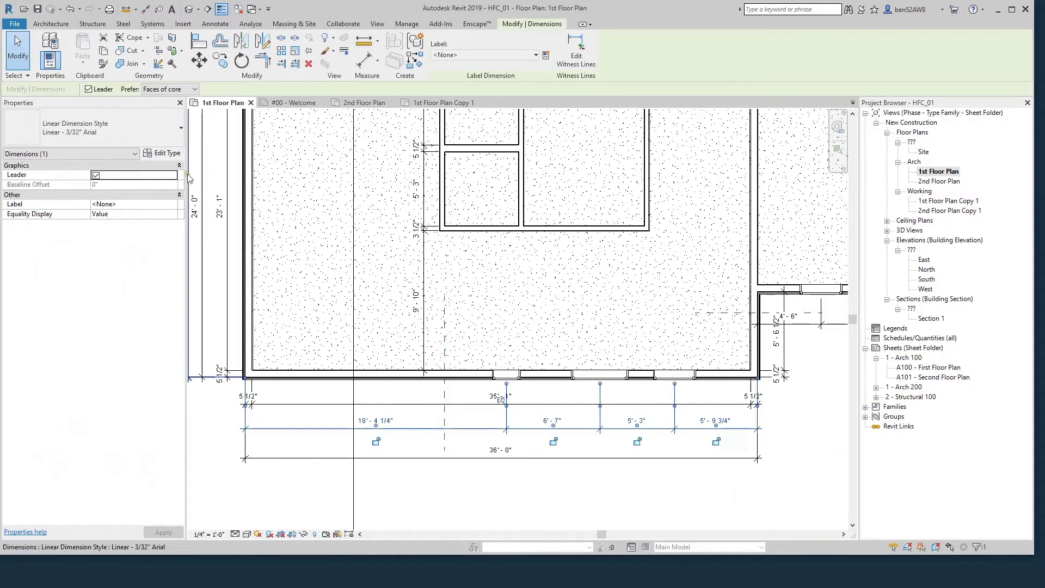
left_click(167, 153)
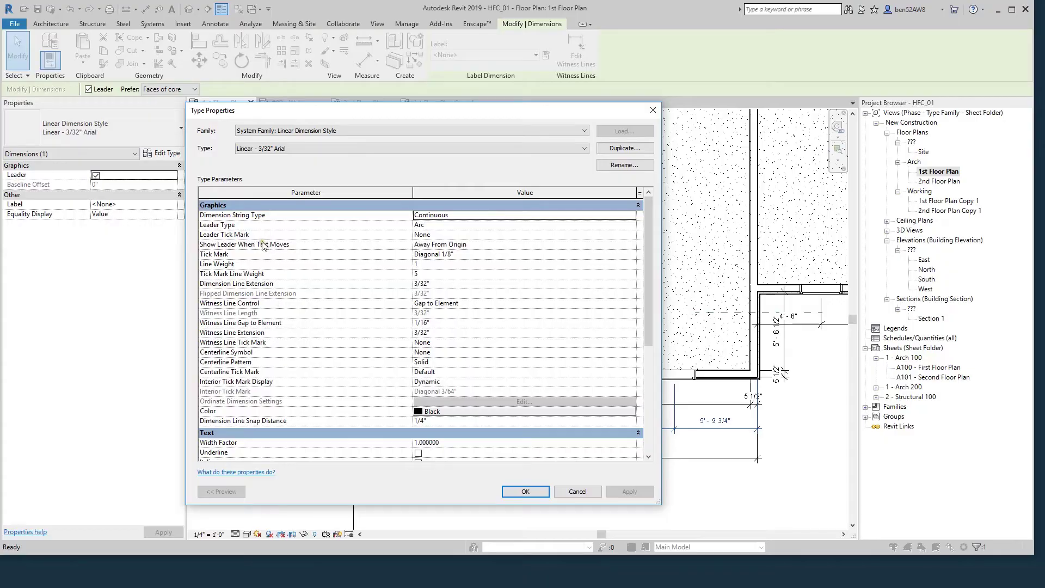
scroll(269, 351, "down", 6)
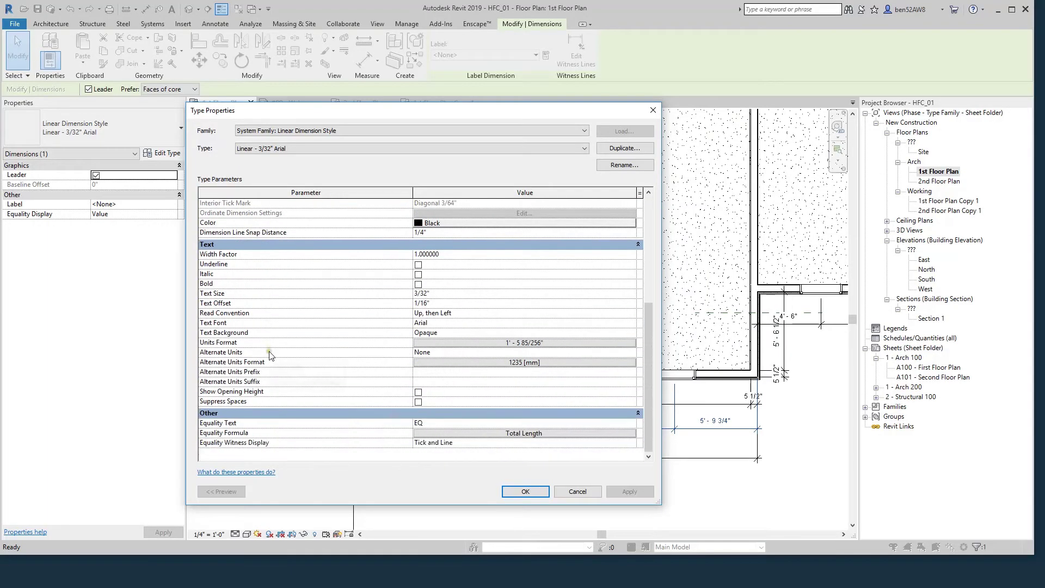
scroll(270, 355, "up", 6)
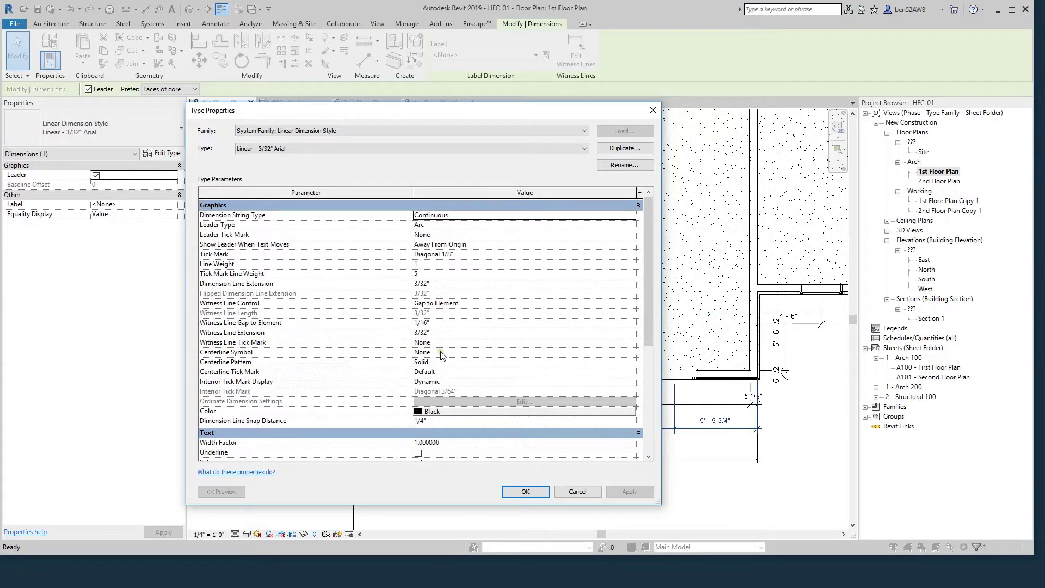
left_click(438, 353)
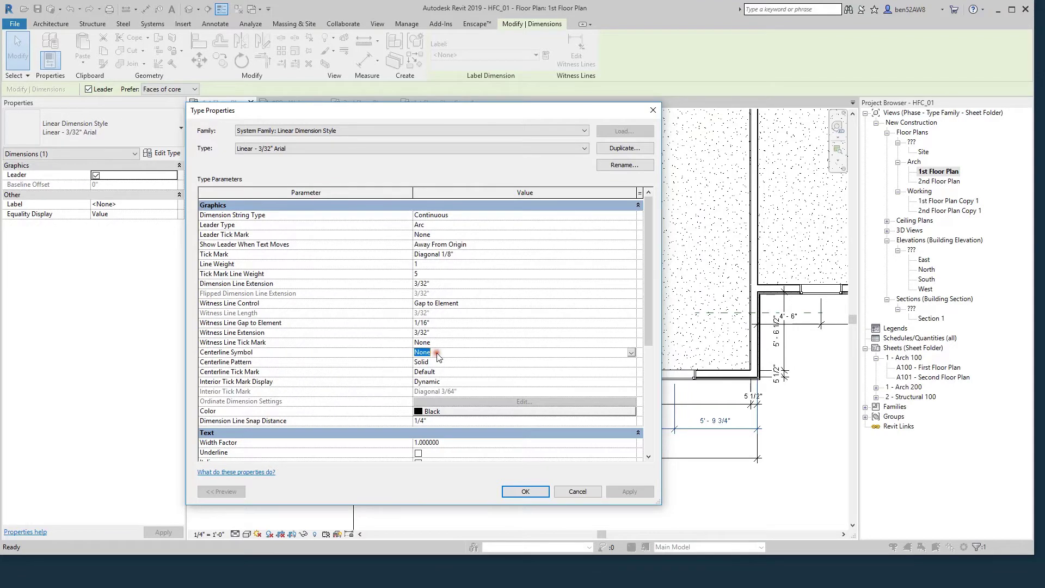
left_click(632, 353)
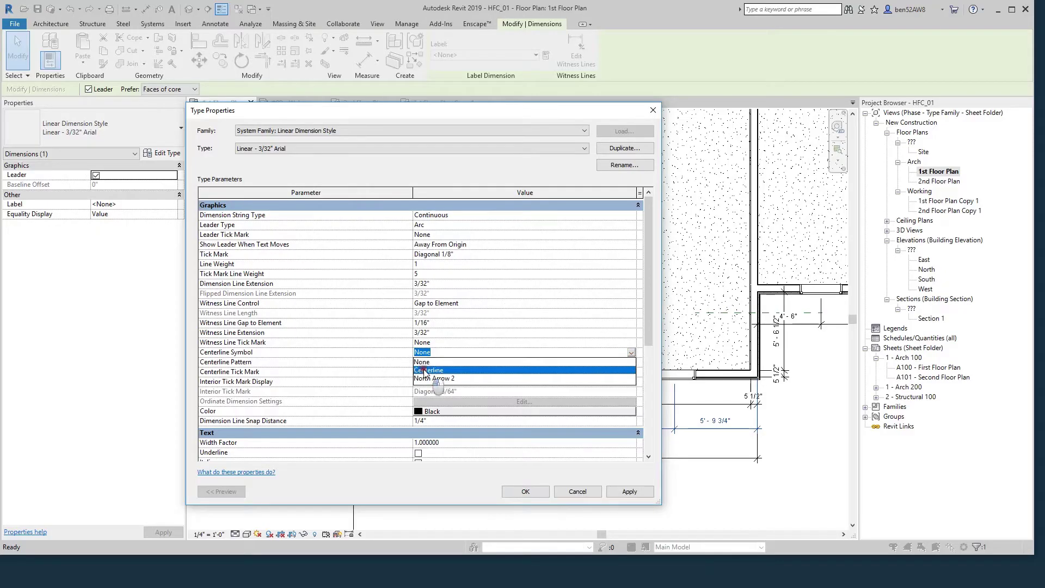
left_click(427, 370)
left_click(526, 491)
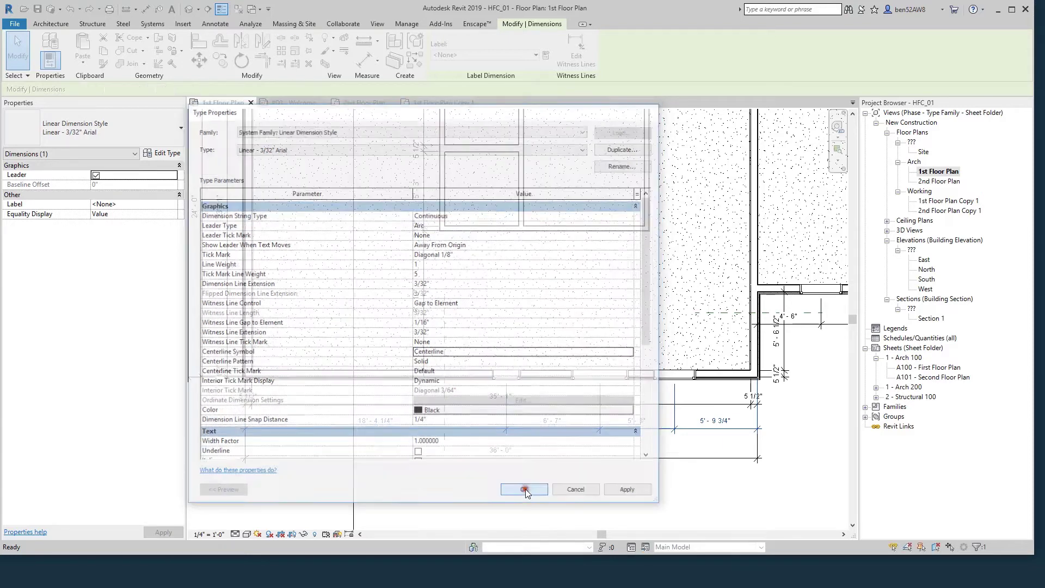
left_click(517, 502)
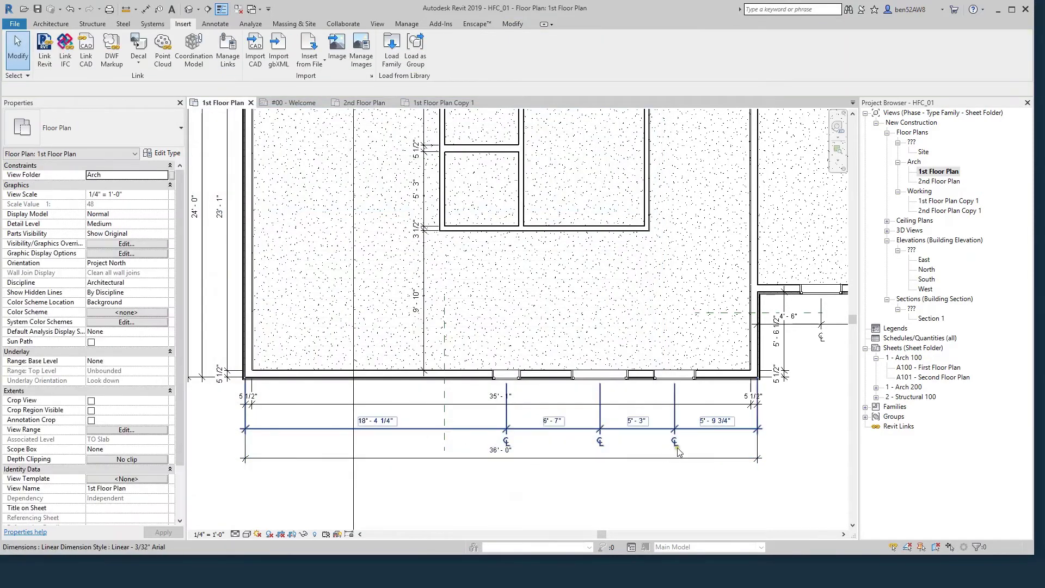
scroll(677, 448, "up", 3)
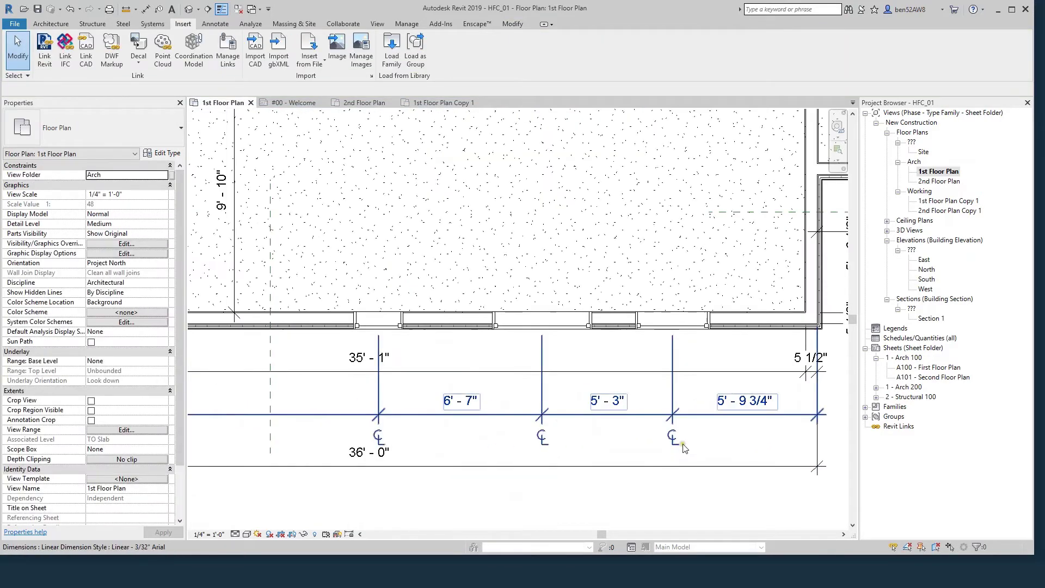
- Shorten the window-center witness lines of the south dimension string so they start just below the inner 35'-1" string
left_click(686, 414)
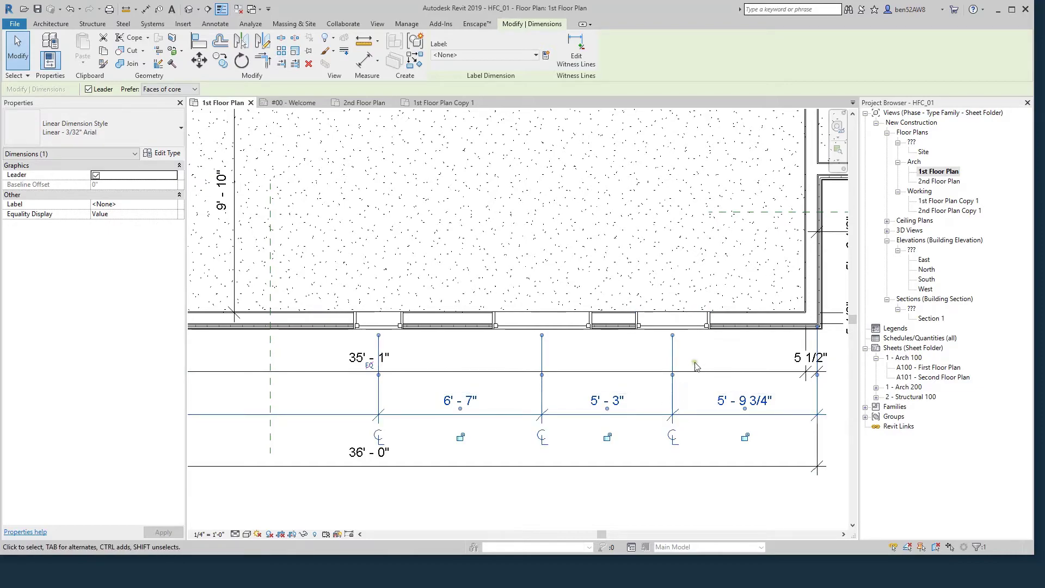
scroll(686, 415, "down", 1)
scroll(692, 413, "up", 1)
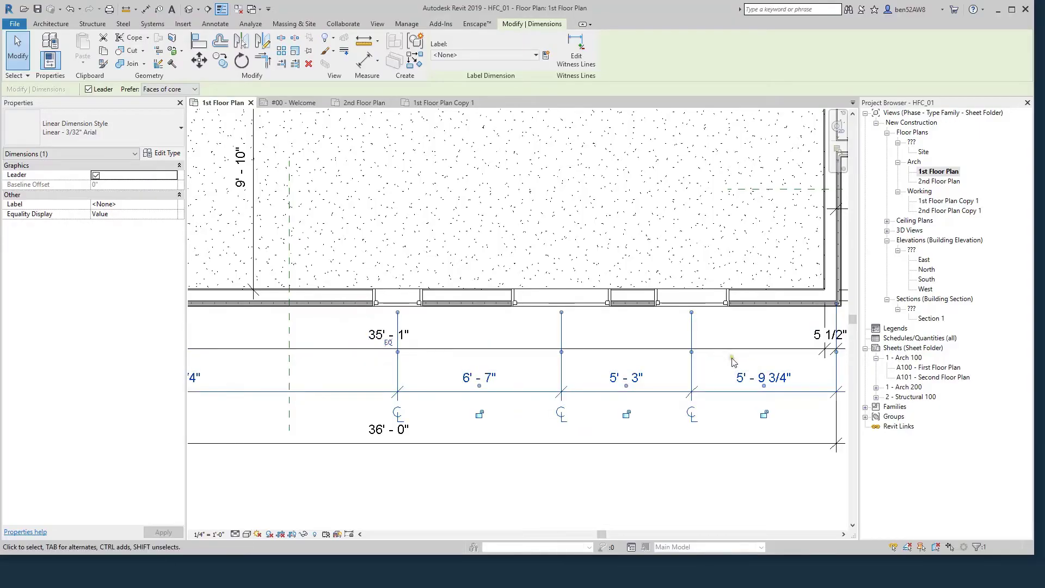
scroll(653, 366, "down", 2)
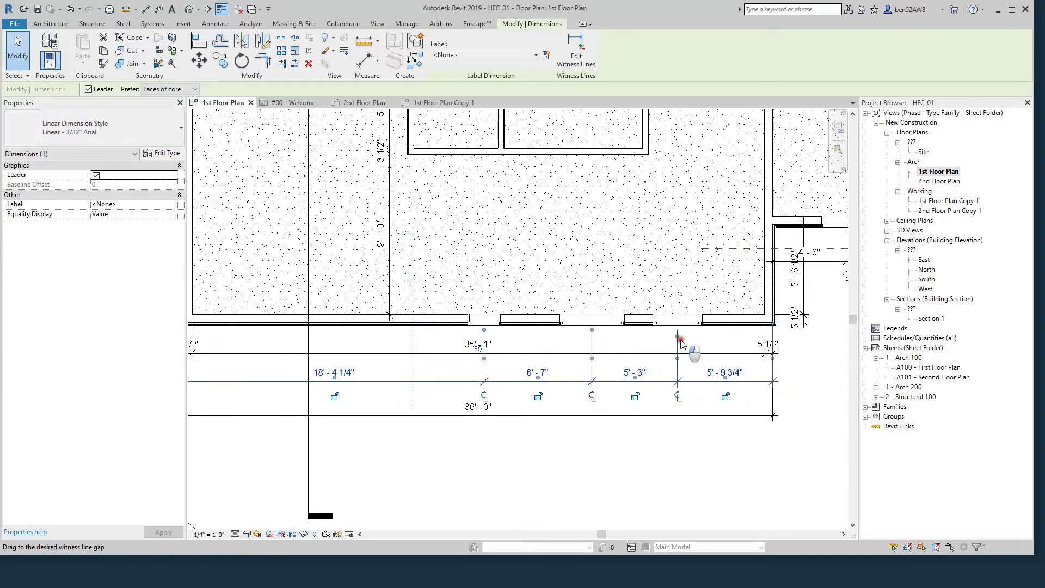
left_click_drag(678, 337, 682, 364)
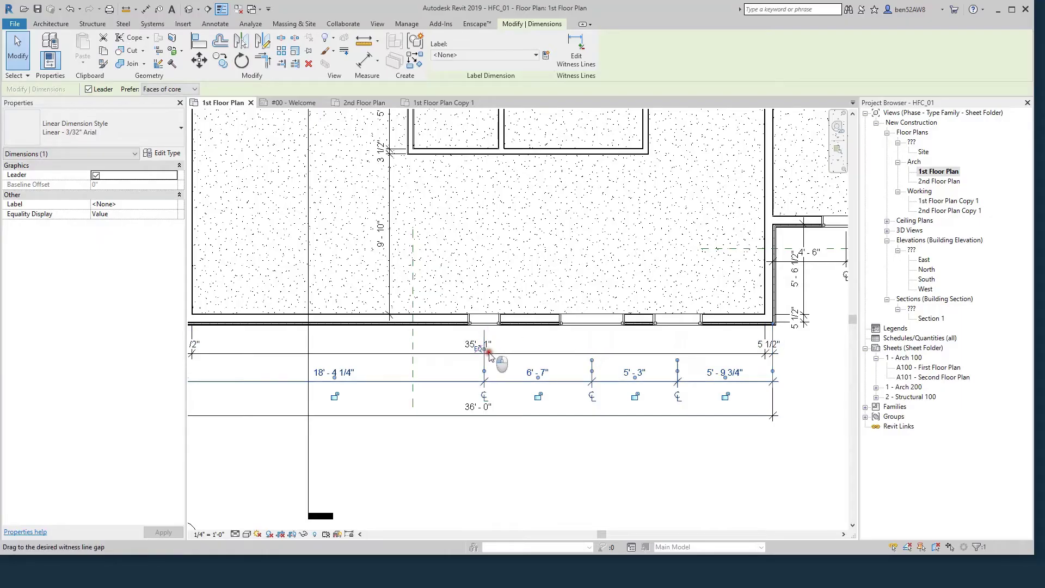
left_click_drag(485, 355, 485, 361)
left_click(572, 473)
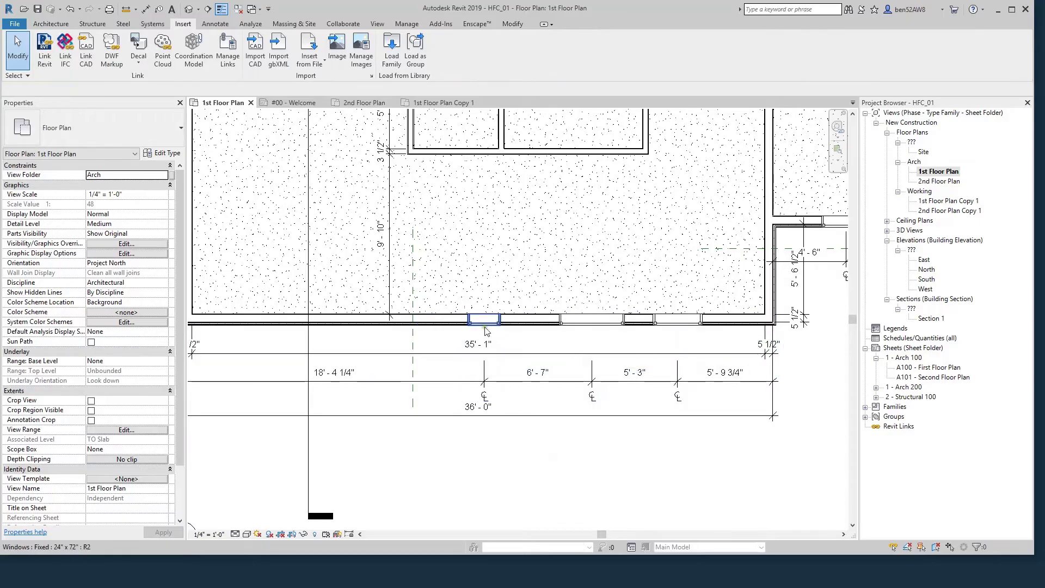
- Shift the 24" x 72" and 48" x 72" windows west along the main south wall, leaving their centers about 6'-0" apart
left_click(468, 320)
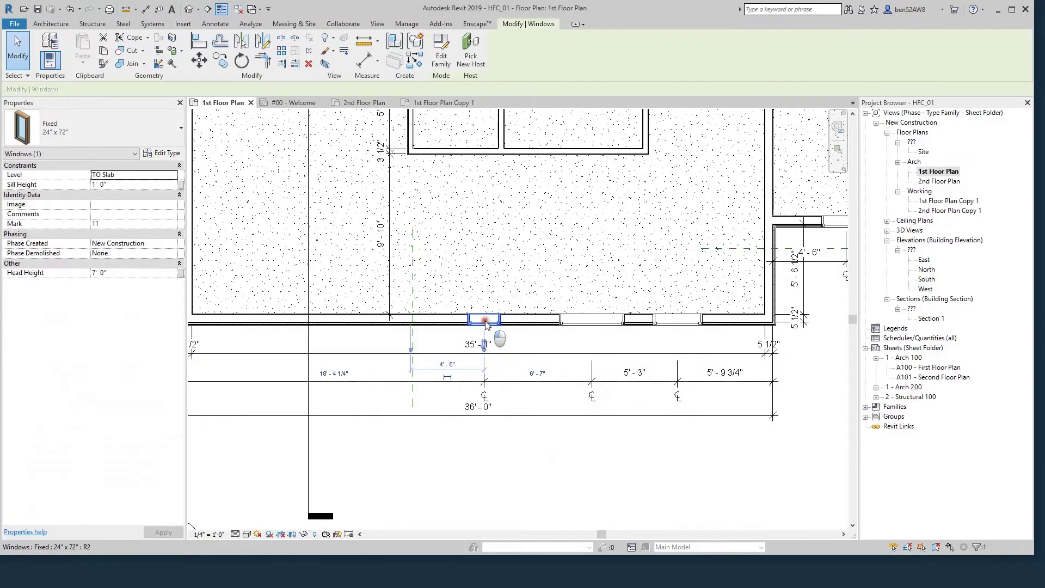
left_click_drag(468, 320, 601, 330)
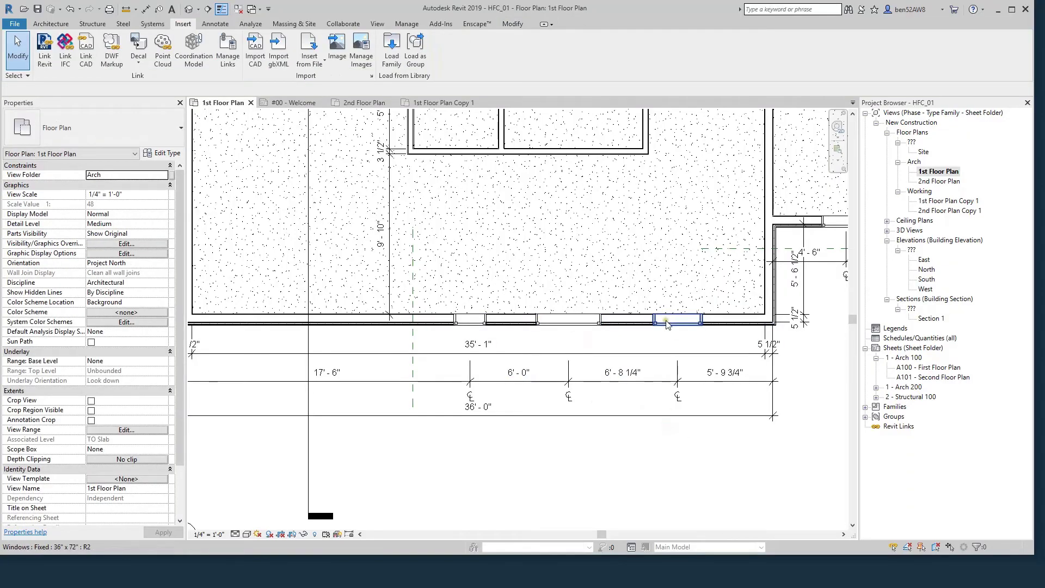
- Flip the 36" x 72" south window's facing and move its temporary witness line to the east wall's inner core face, then its core center
left_click(669, 320)
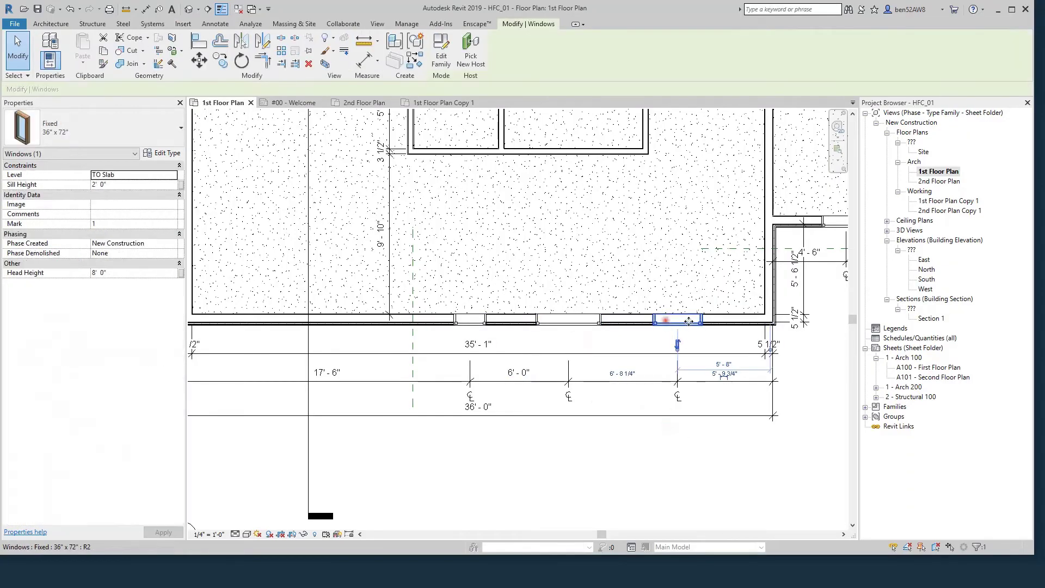
scroll(727, 365, "up", 3)
left_click(693, 403)
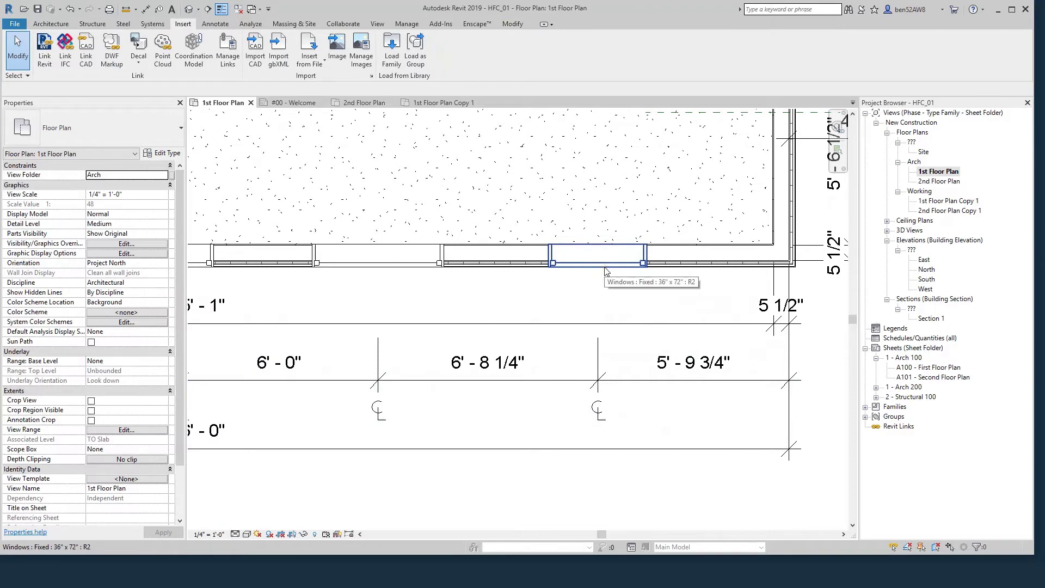
left_click(599, 262)
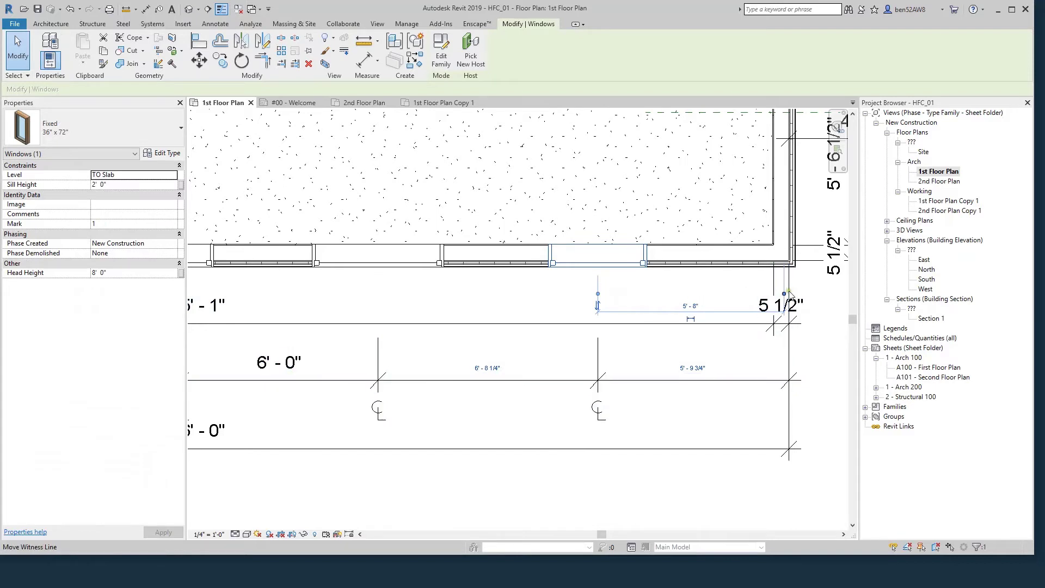
left_click(598, 305)
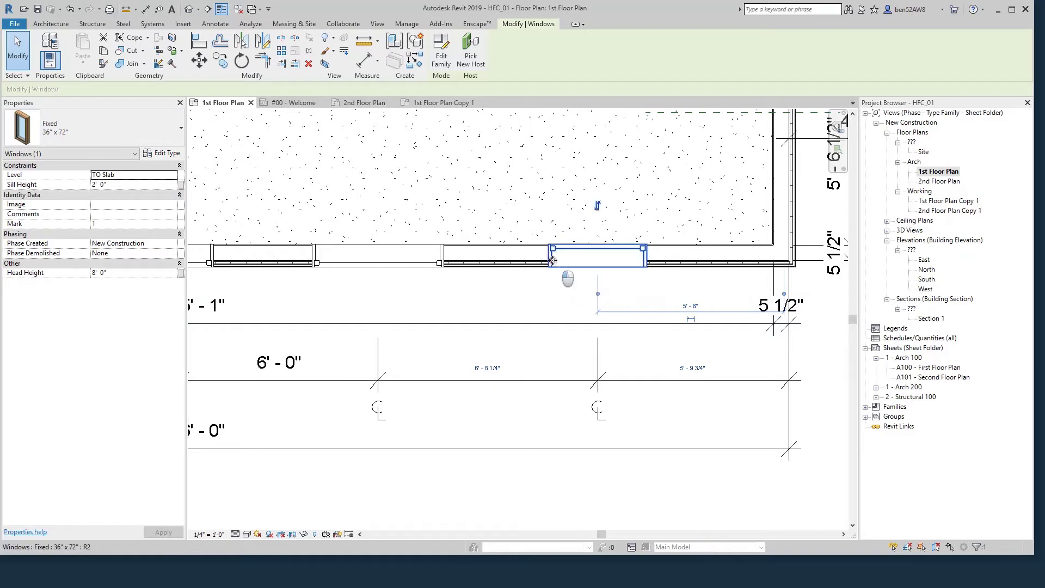
left_click_drag(784, 294, 774, 256)
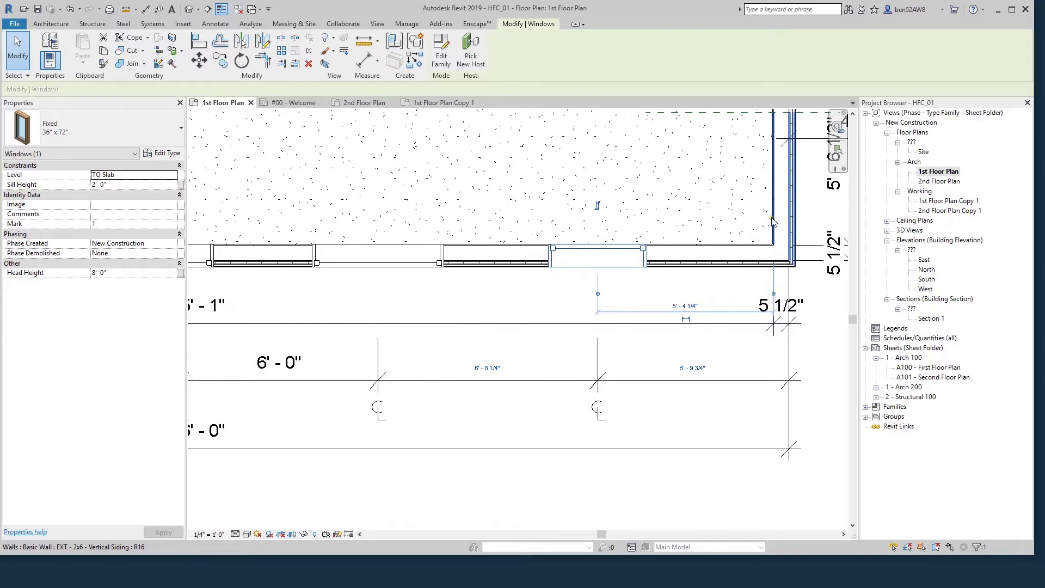
left_click_drag(773, 294, 782, 227)
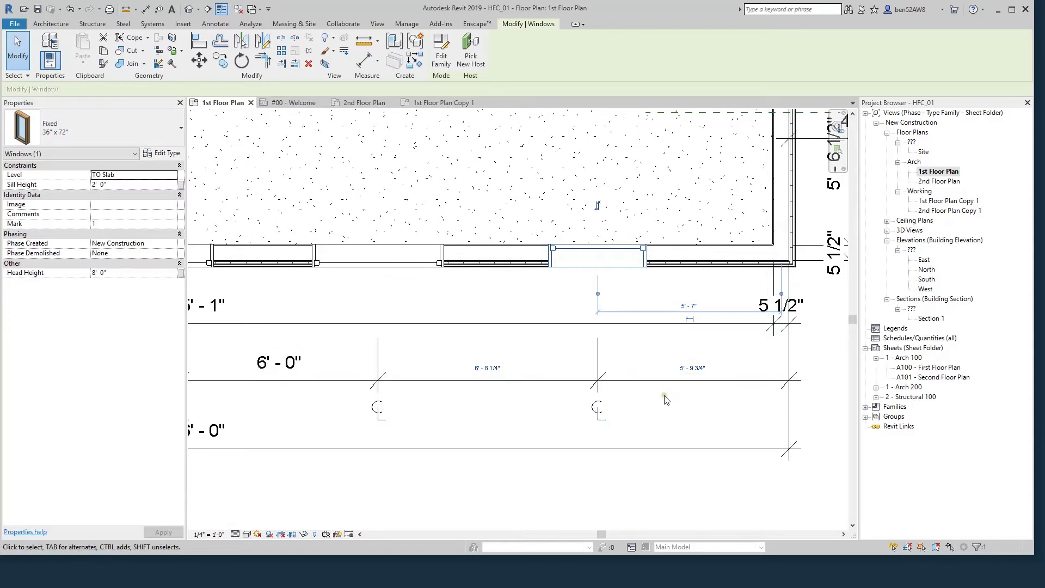
- Set the 36" x 72" window's center 6'-0" from the east wall's outer core face and flip the window's facing
left_click(690, 369)
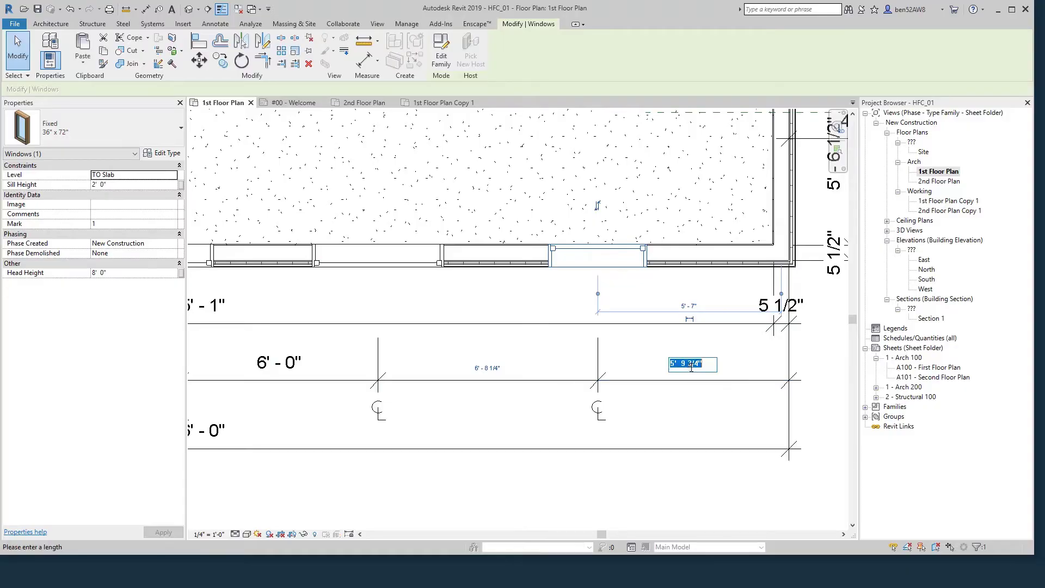
type("6")
key("Return")
key("Escape")
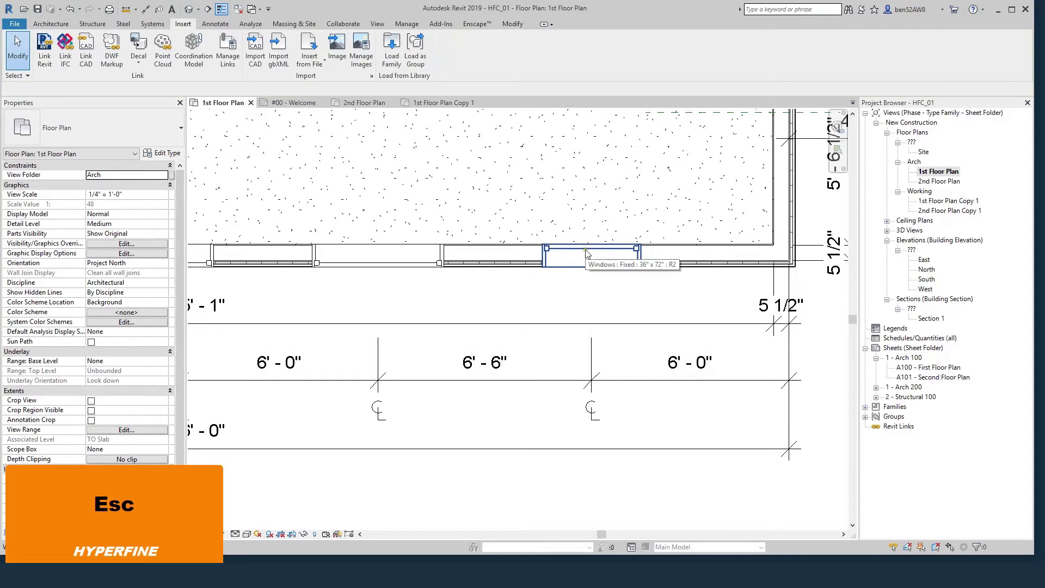
left_click(585, 254)
key("space")
scroll(677, 326, "down", 2)
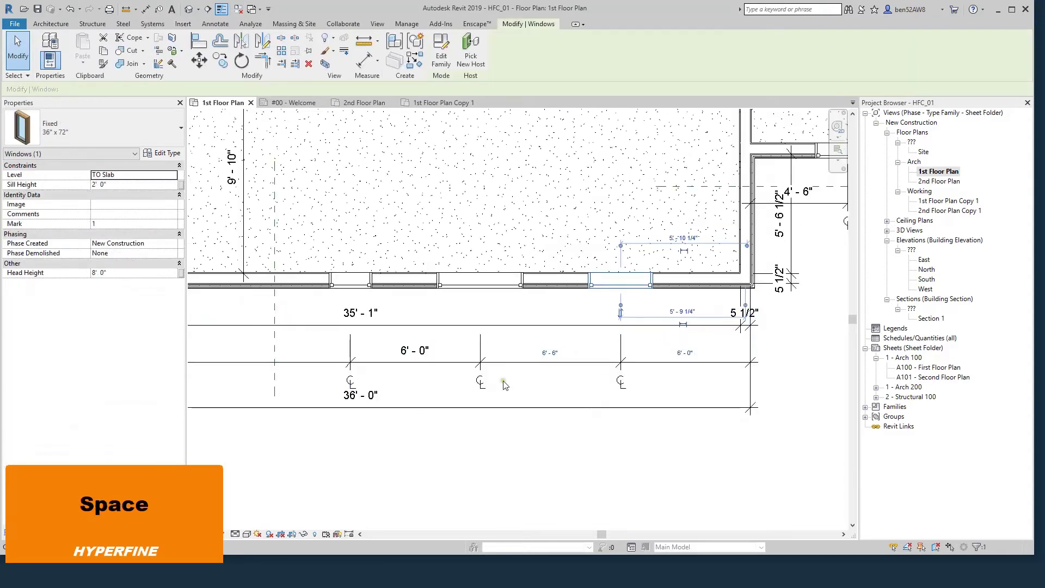
- Set the center-to-center distance between the 48" x 72" and 36" x 72" south windows to 8'-0"
left_click(486, 294)
left_click(550, 353)
type("8")
key("Return")
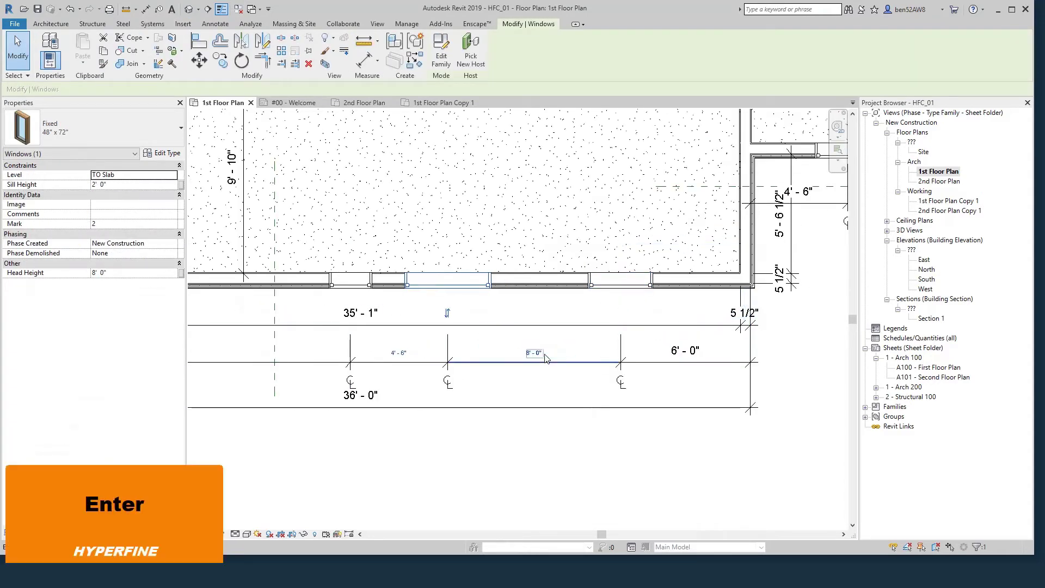
key("Escape")
- Set the center-to-center distance between the 24" x 72" and 48" x 72" south windows to 6'-3"
left_click(349, 280)
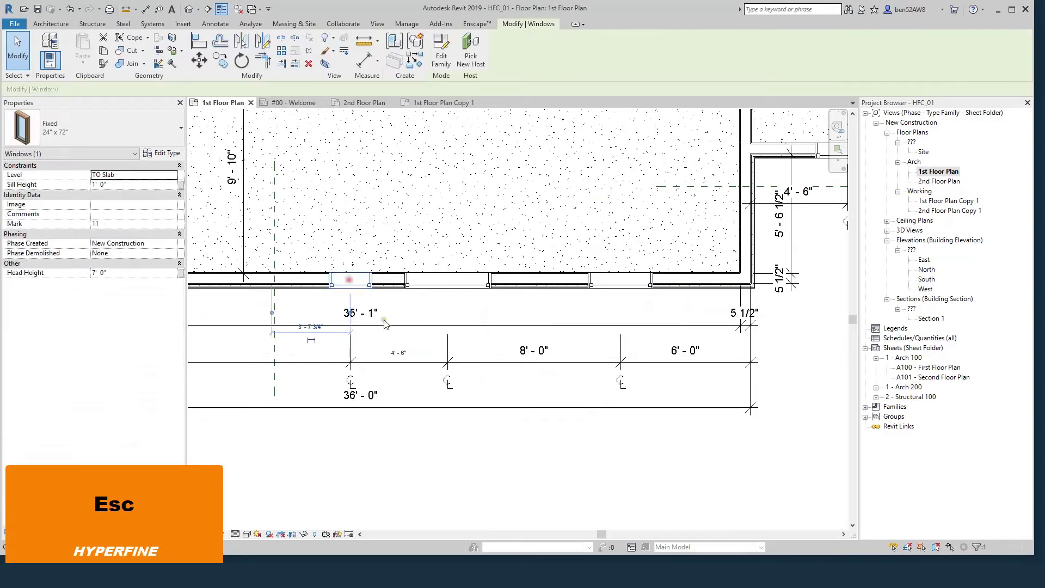
left_click(399, 353)
type("6 3")
key("Return")
key("Escape")
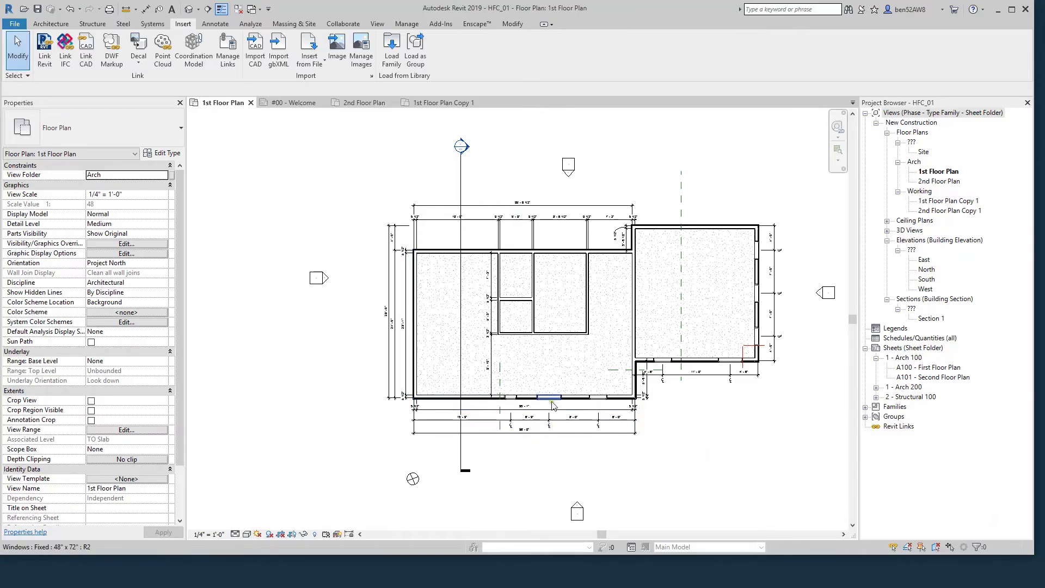
- Place two Fixed 48" x 72" windows in the west wall, using Create Similar on the matching south-wall window
left_click(549, 399)
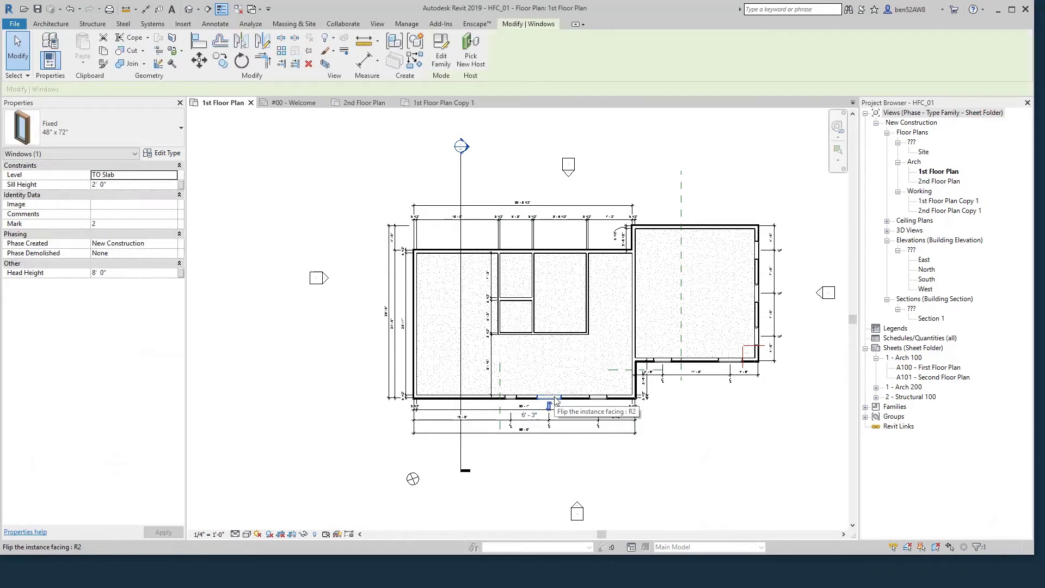
key("c")
key("s")
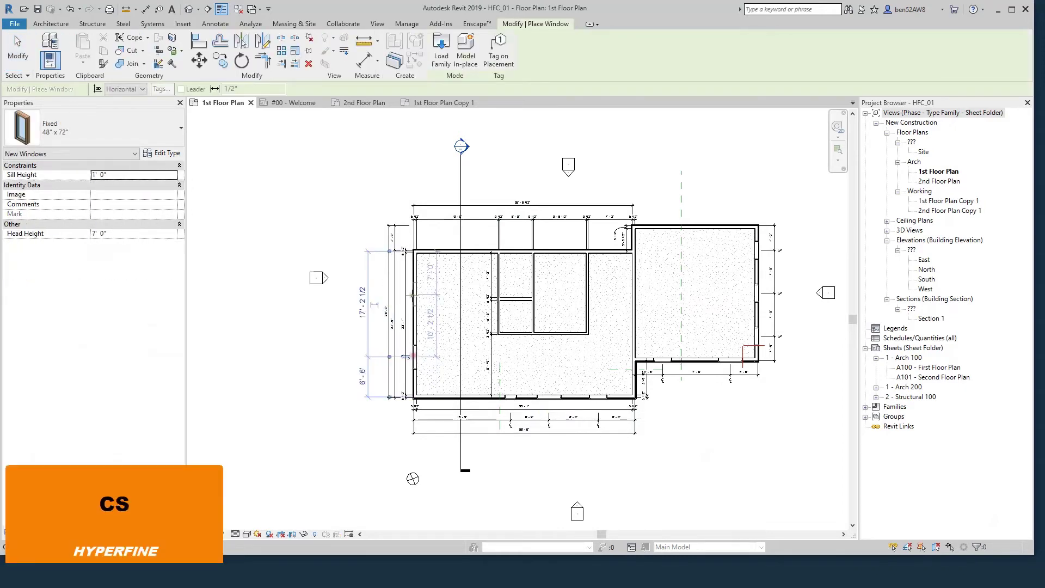
key("Escape")
key("Escape")
key("Escape")
- Dimension the west wall from its north core face through both window centers to the south core face, between the 24'-0" and 23'-1" strings
scroll(394, 368, "up", 2)
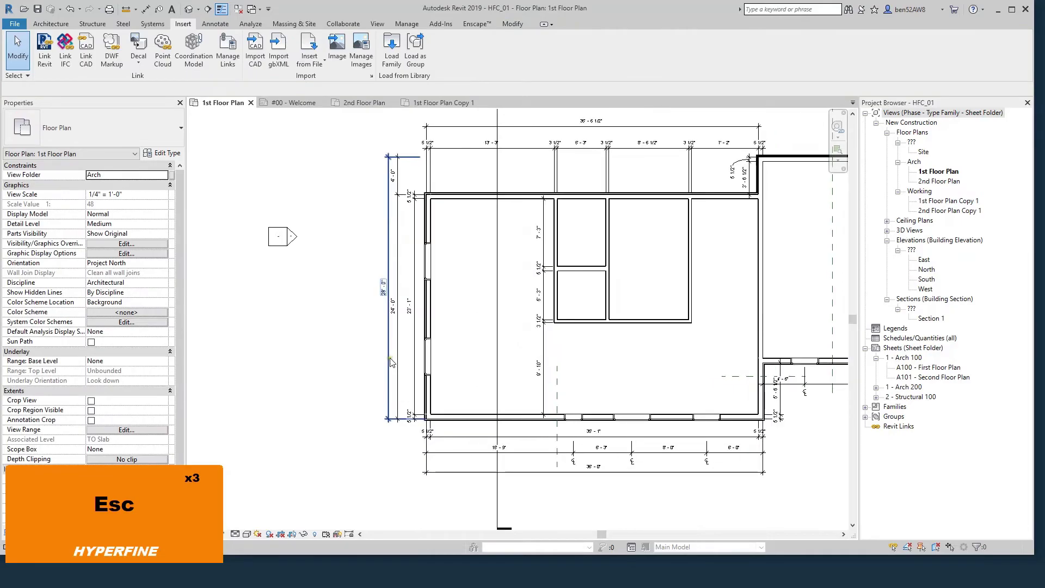
key("i")
scroll(391, 209, "up", 3)
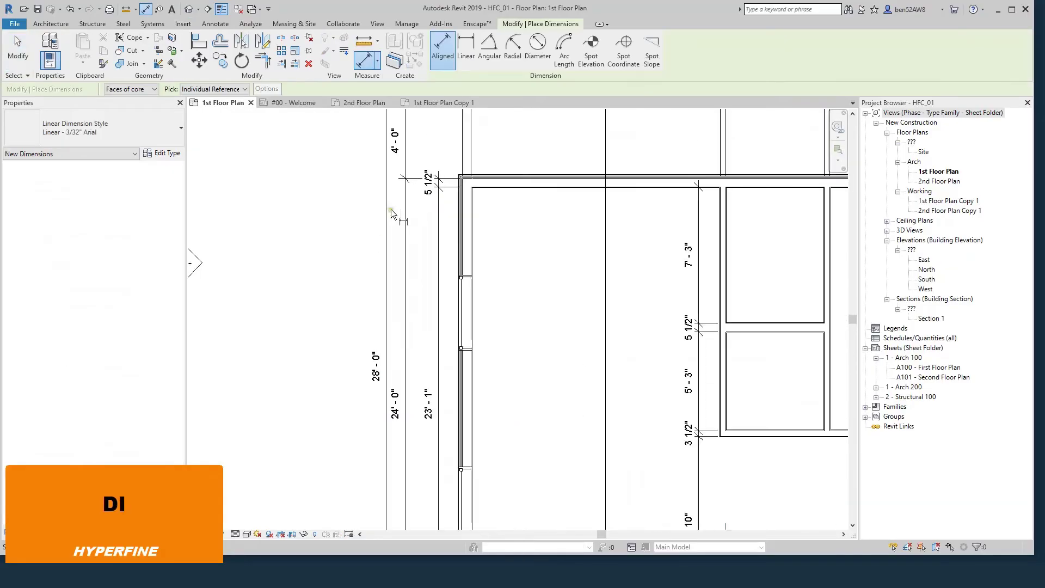
scroll(485, 296, "down", 3)
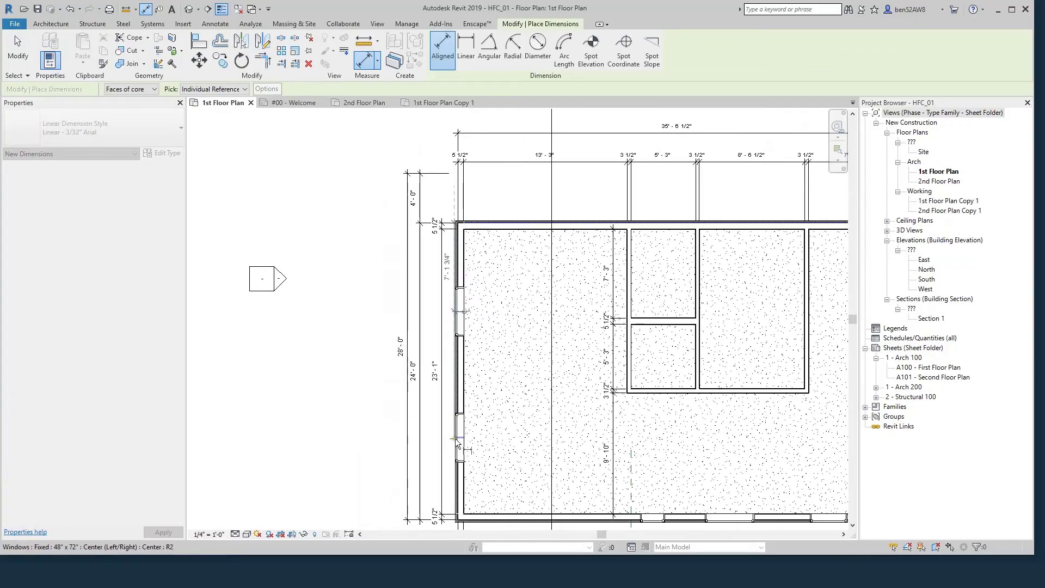
scroll(460, 444, "down", 2)
scroll(463, 482, "up", 5)
scroll(464, 482, "up", 2)
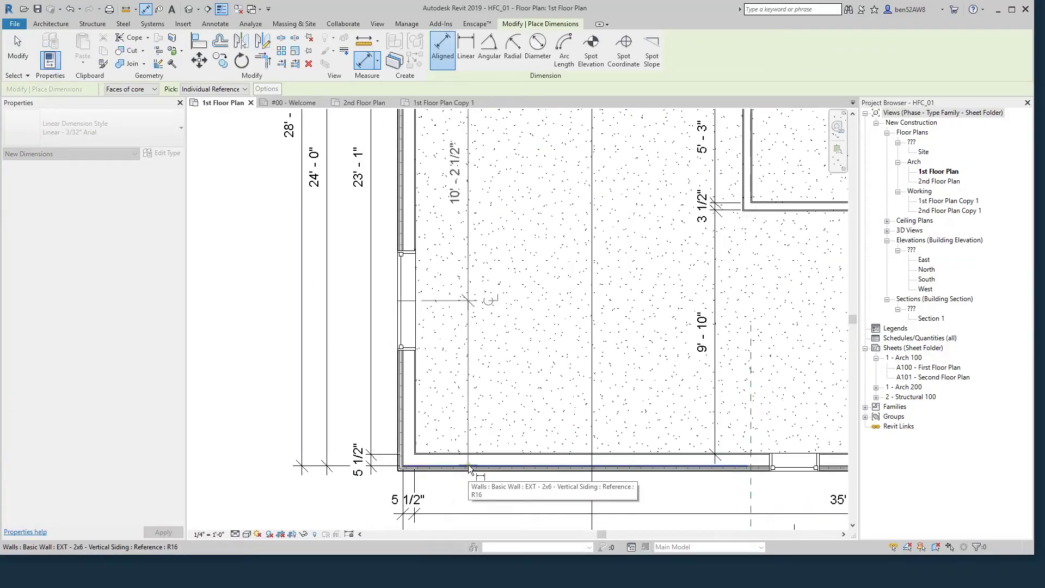
scroll(387, 436, "down", 2)
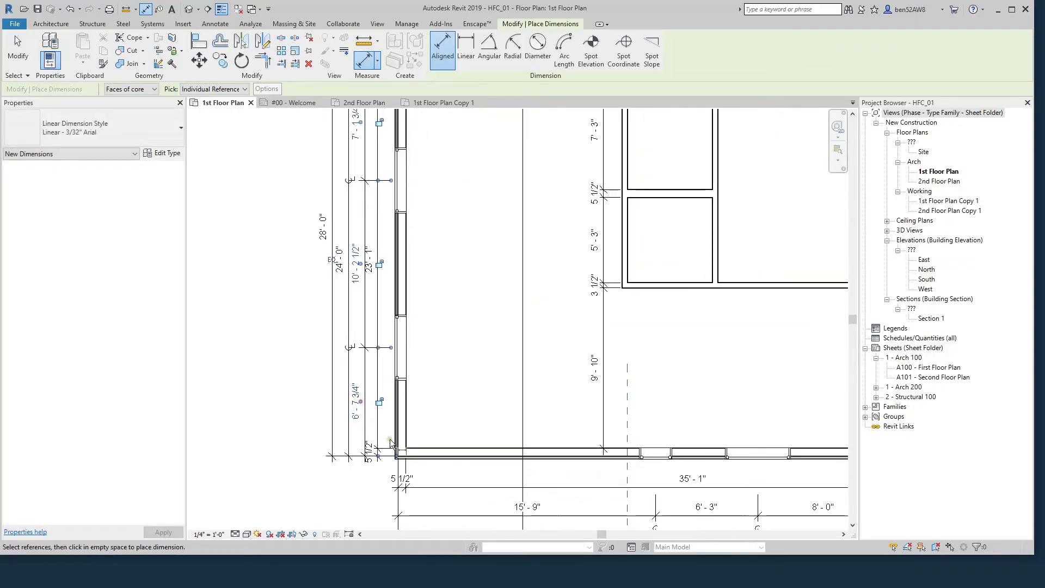
- Move the 28'-0" and 24'-0" dimension strings farther from the west wall, then adjust the window-center string and its witness line gap
key("Escape")
key("Escape")
left_click(332, 340)
key("Escape")
left_click_drag(334, 342, 355, 366)
key("Escape")
left_click(363, 366)
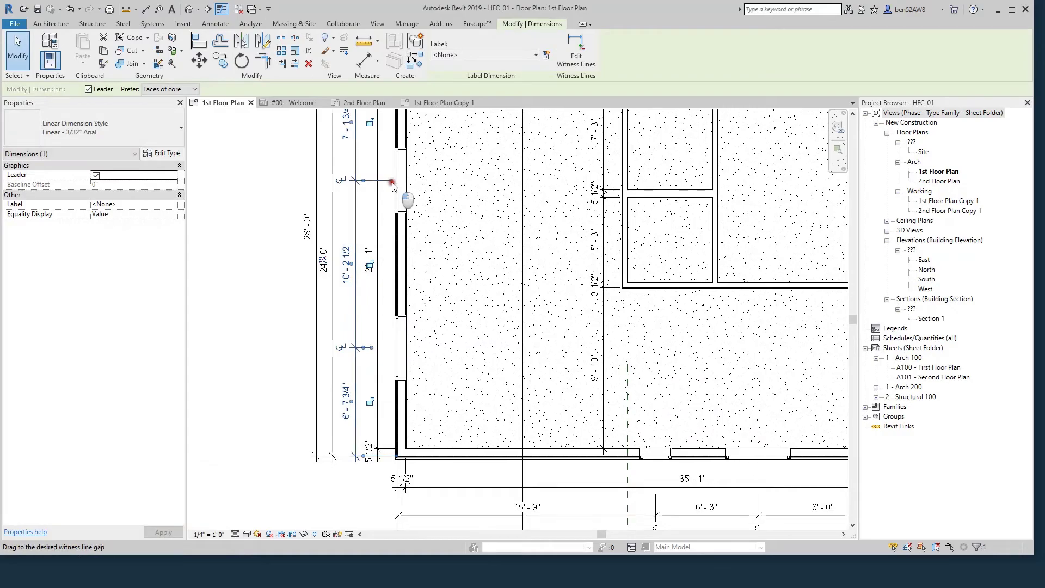
key("Escape")
key("Escape")
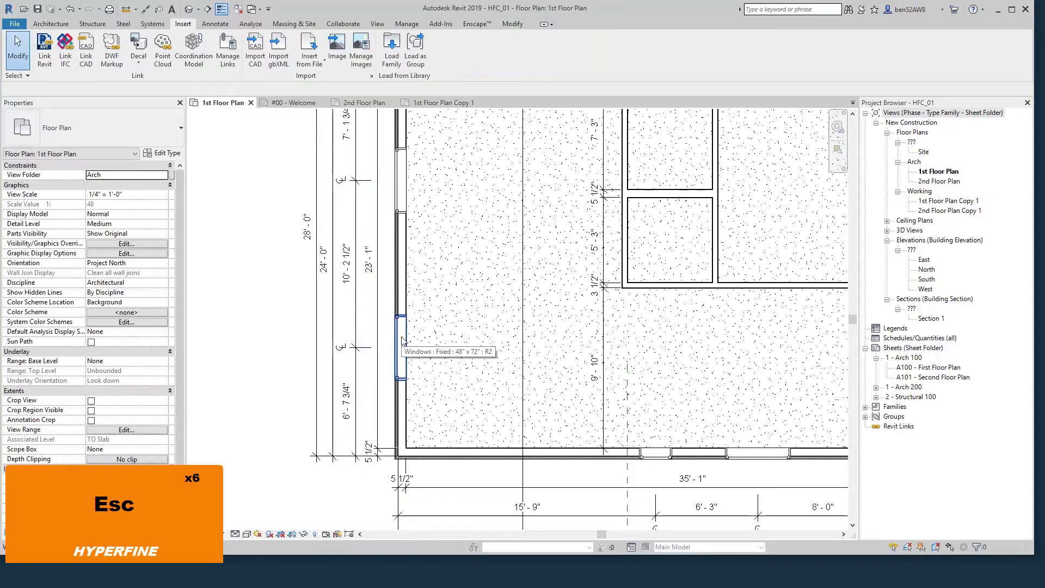
- Set the southern 48" x 72" west-wall window's center 4'-6" from the south core face
left_click(402, 340)
scroll(337, 403, "up", 4)
scroll(381, 420, "up", 3)
key("Escape")
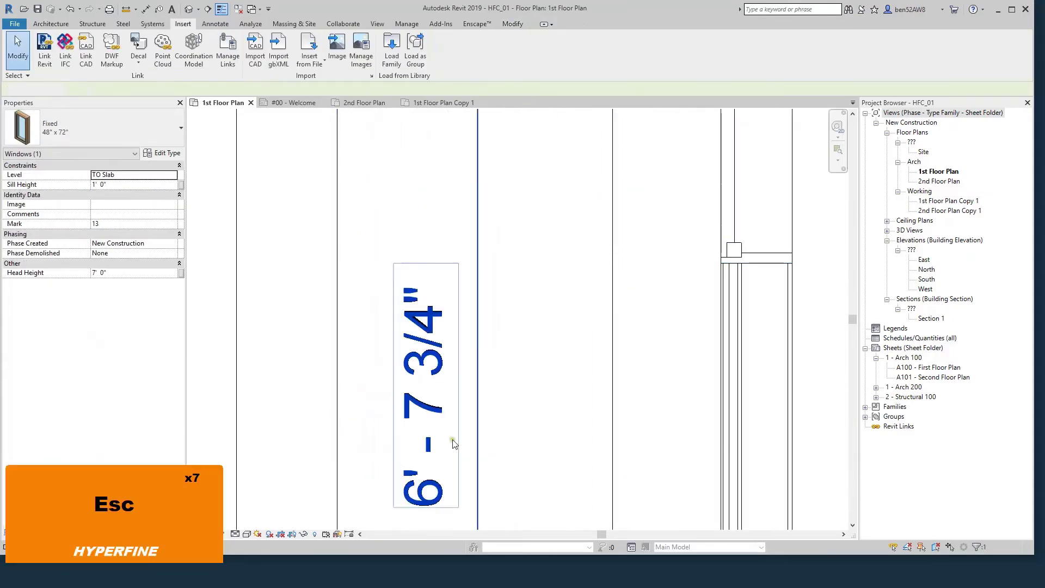
scroll(420, 427, "down", 4)
left_click(533, 328)
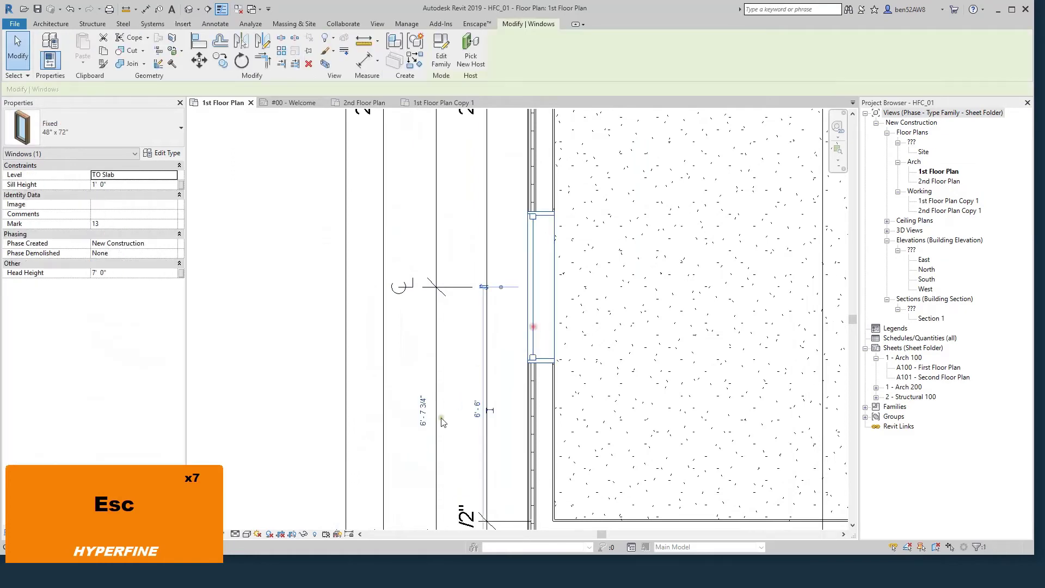
left_click(423, 411)
type("4' - 6")
key("Return")
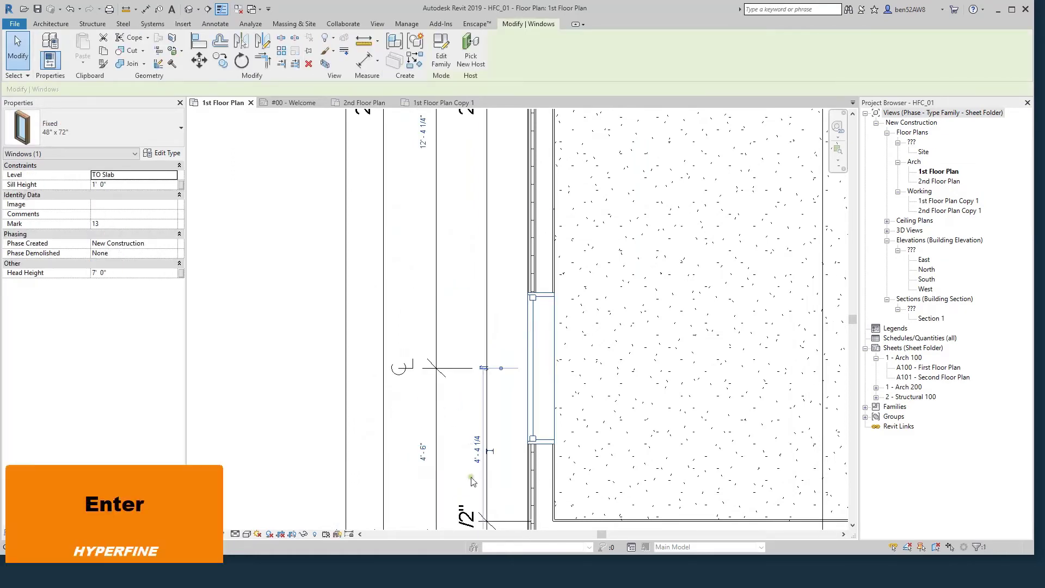
scroll(490, 273, "down", 3)
key("Escape")
- Set the northern 48" x 72" west-wall window's center 11'-0" from the north core face
left_click(502, 256)
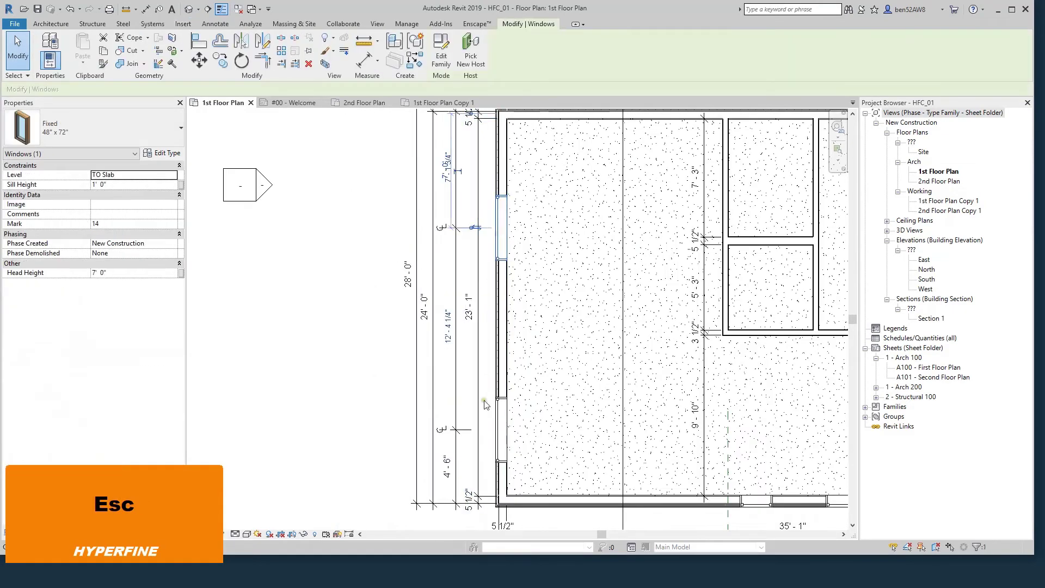
scroll(498, 261, "down", 3)
scroll(492, 275, "up", 2)
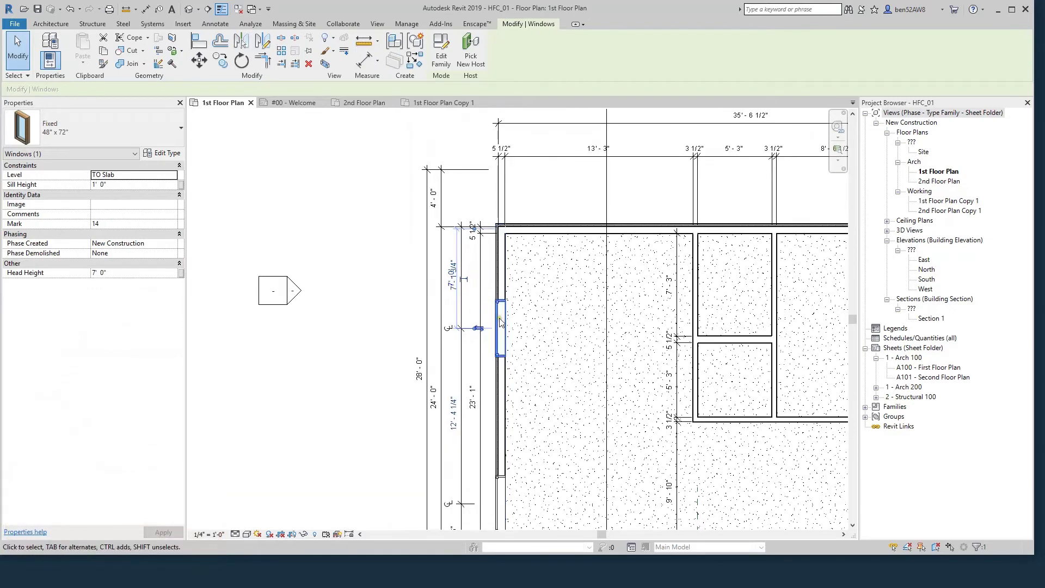
scroll(446, 279, "up", 3)
left_click(477, 284)
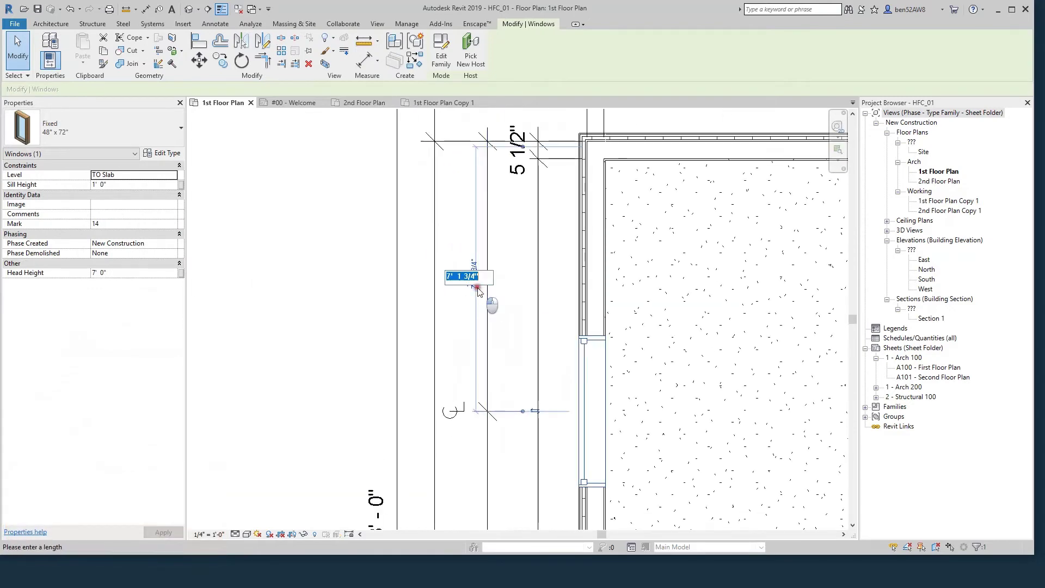
type("11")
key("Return")
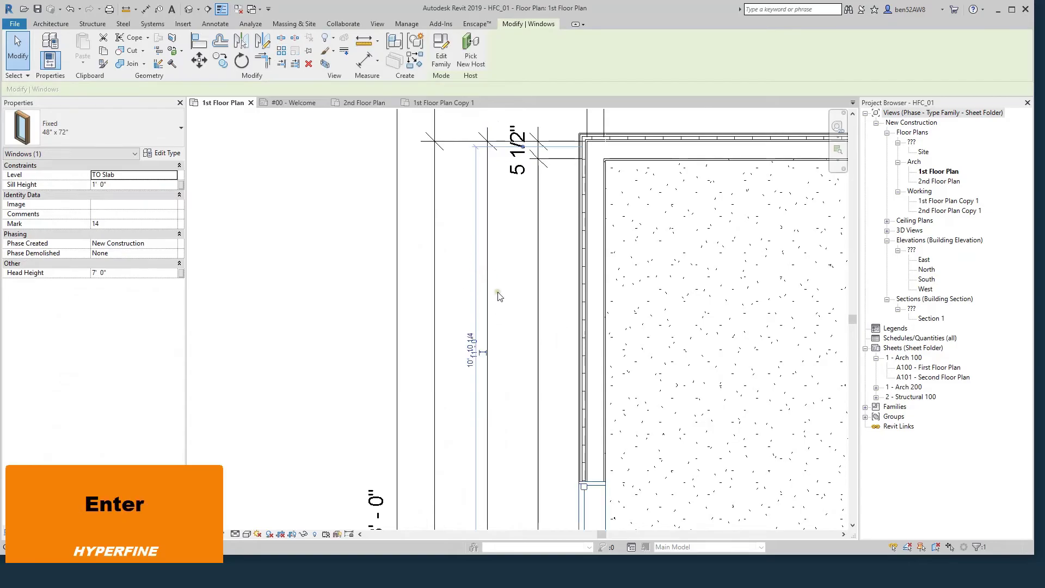
scroll(544, 294, "down", 2)
key("Escape")
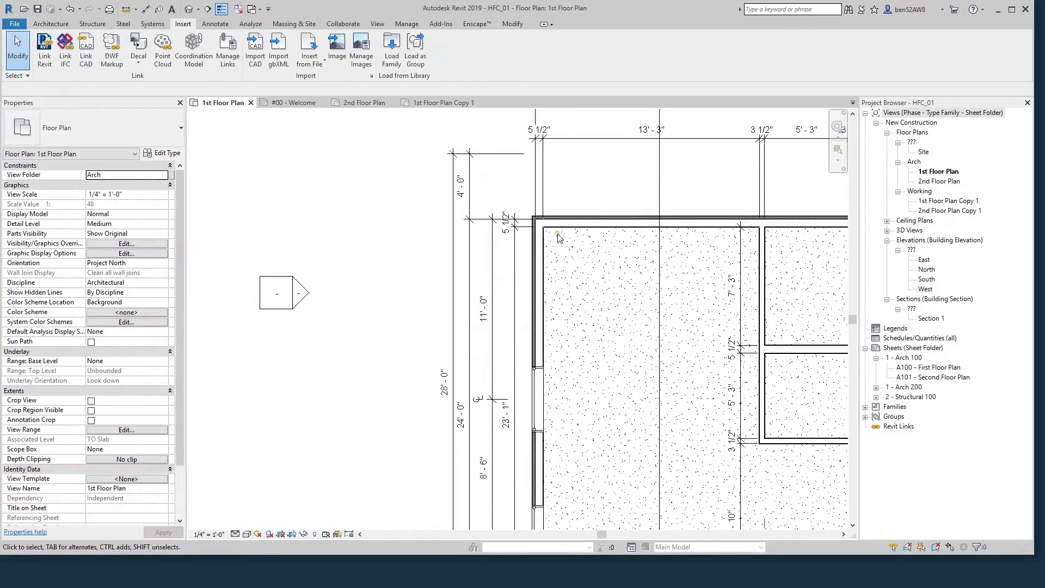
- Place two windows side by side in the north wall of the 8'-6 1/2" room, using Create Similar on the 36" x 72" south window
scroll(545, 301, "down", 4)
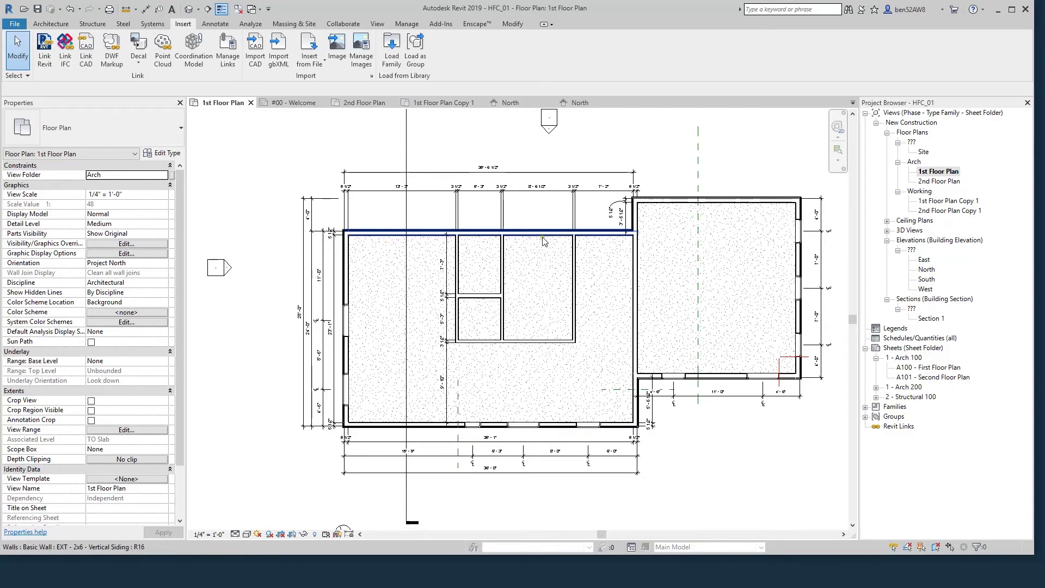
left_click(595, 427)
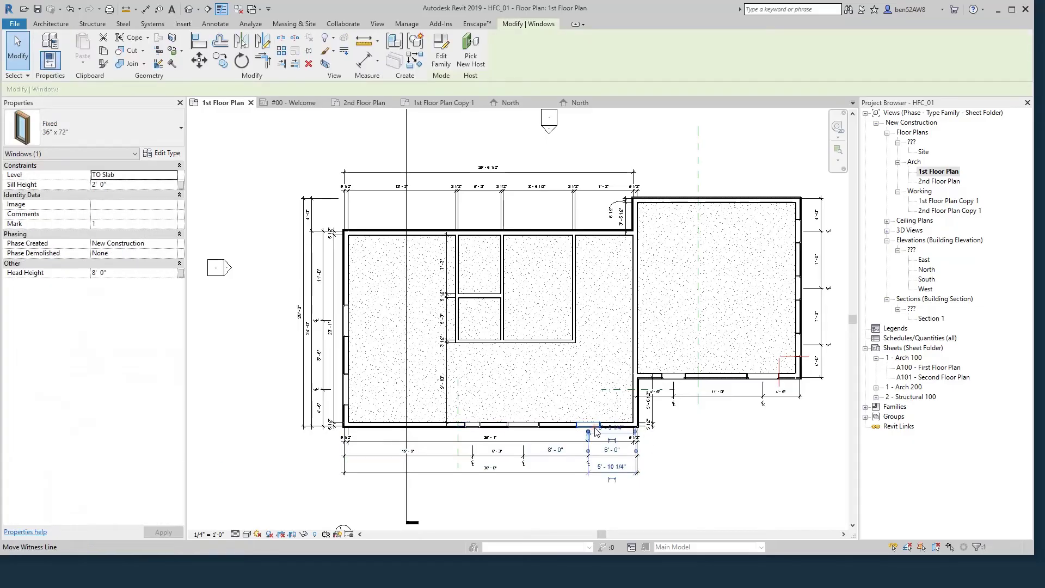
key("c")
key("s")
scroll(520, 228, "up", 2)
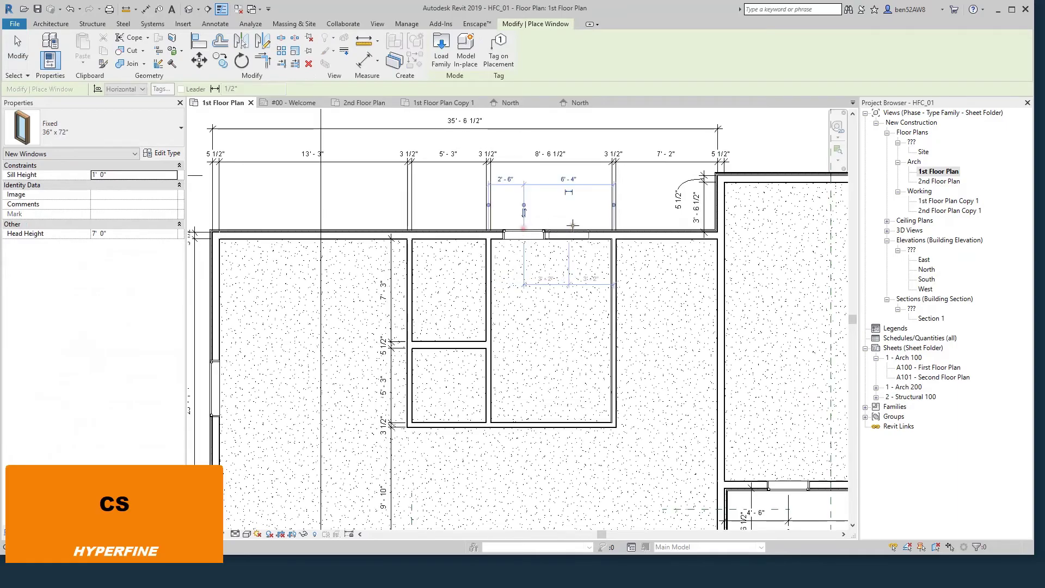
left_click(573, 225)
key("Escape")
key("Escape")
- Select both new north-wall windows and open their type properties
left_click(576, 235, "ctrl")
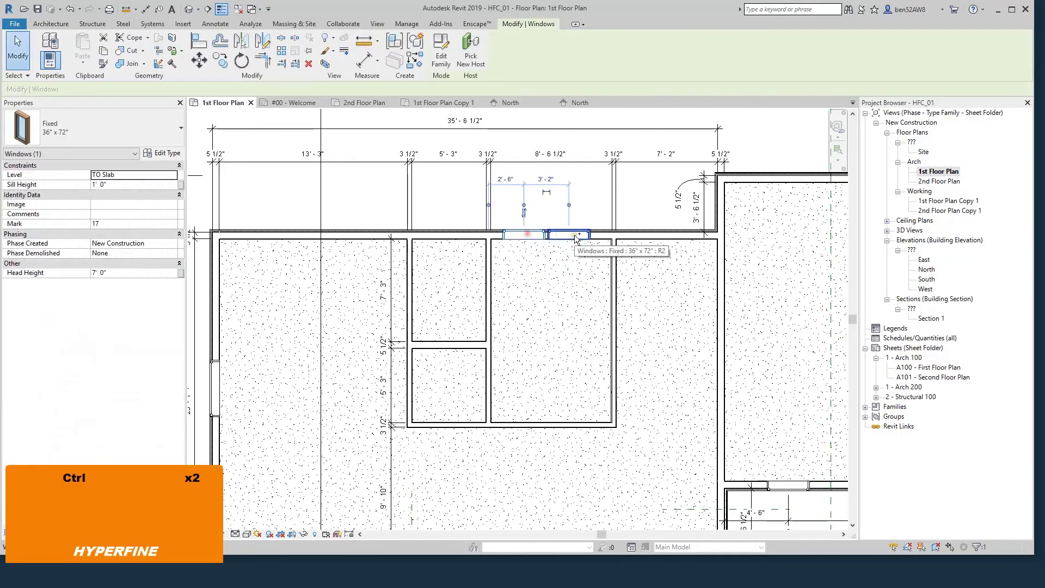
left_click(576, 236, "ctrl")
key("e")
key("t")
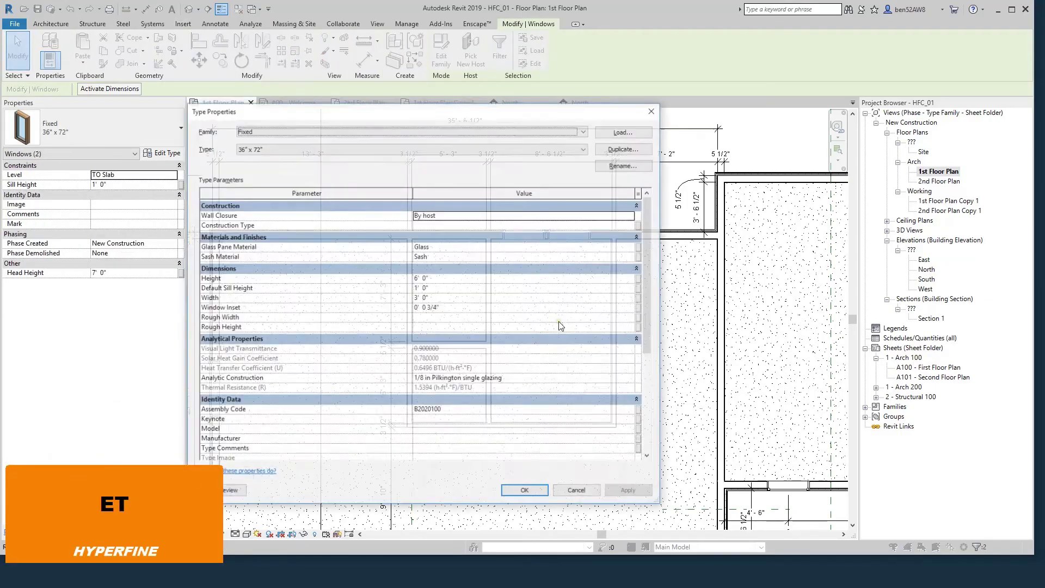
- Try to duplicate the 36" x 72" window type under the name 36" x 18"
left_click(621, 149)
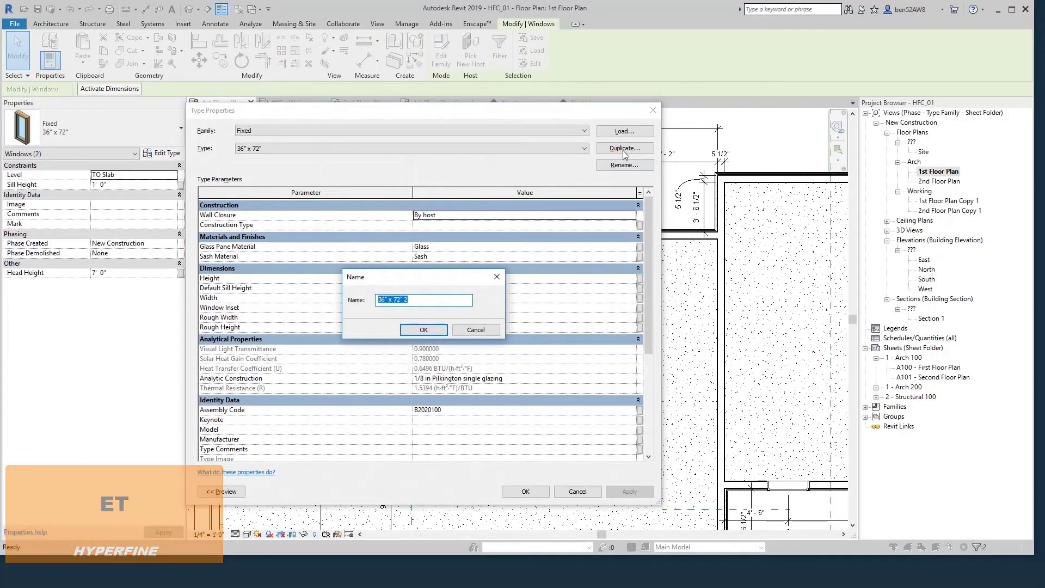
type("36\" x")
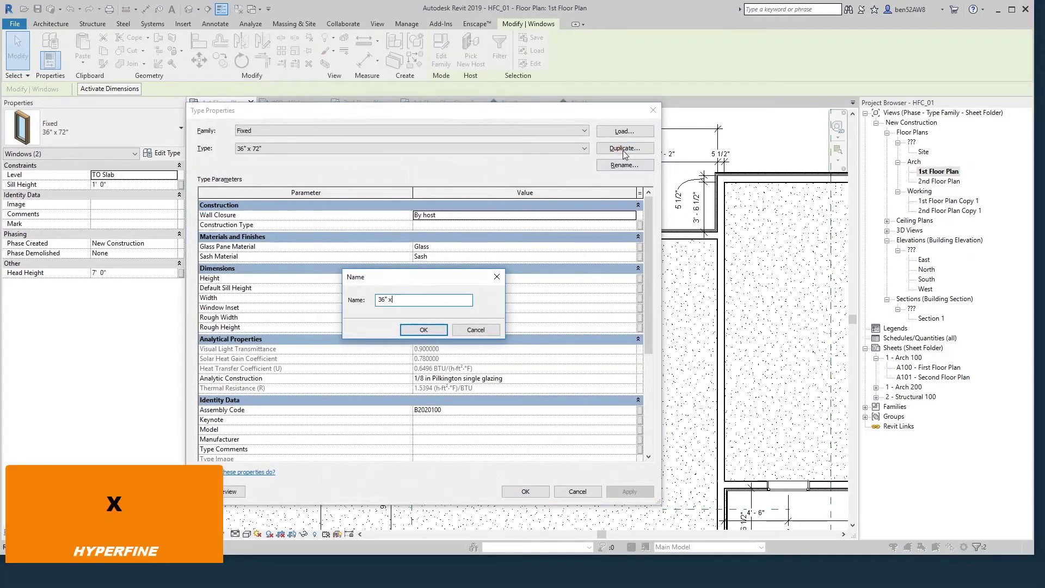
type(" 18\"")
key("Return")
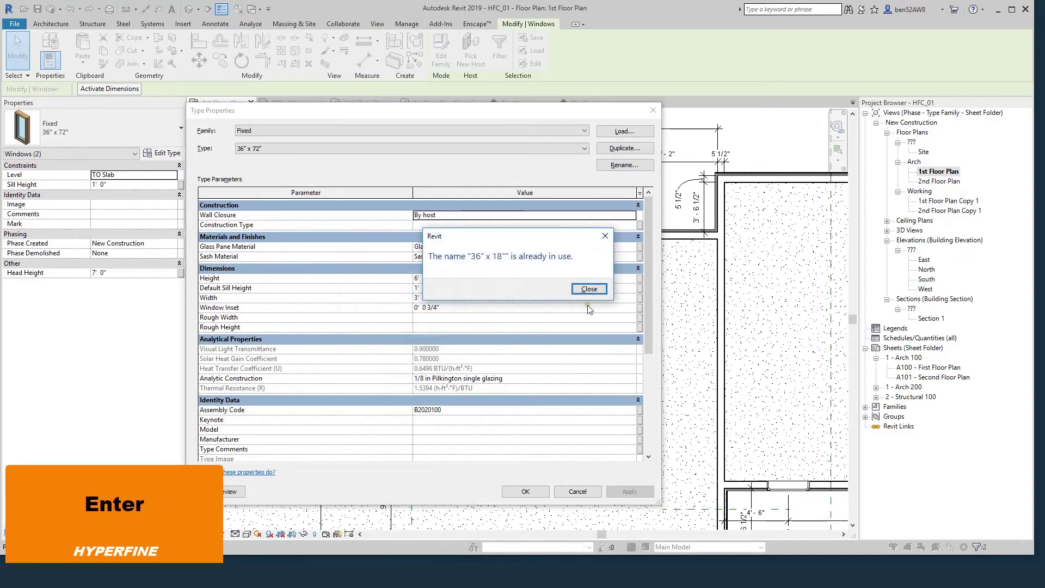
left_click(589, 289)
- Change the two selected north-wall windows to the existing Fixed 36" x 18" type
left_click(351, 150)
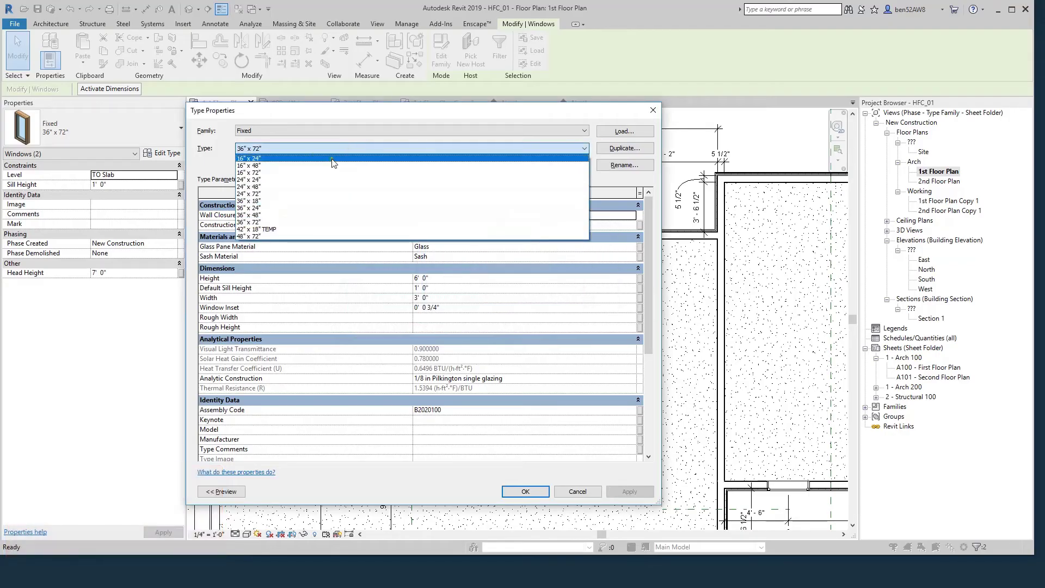
left_click(248, 201)
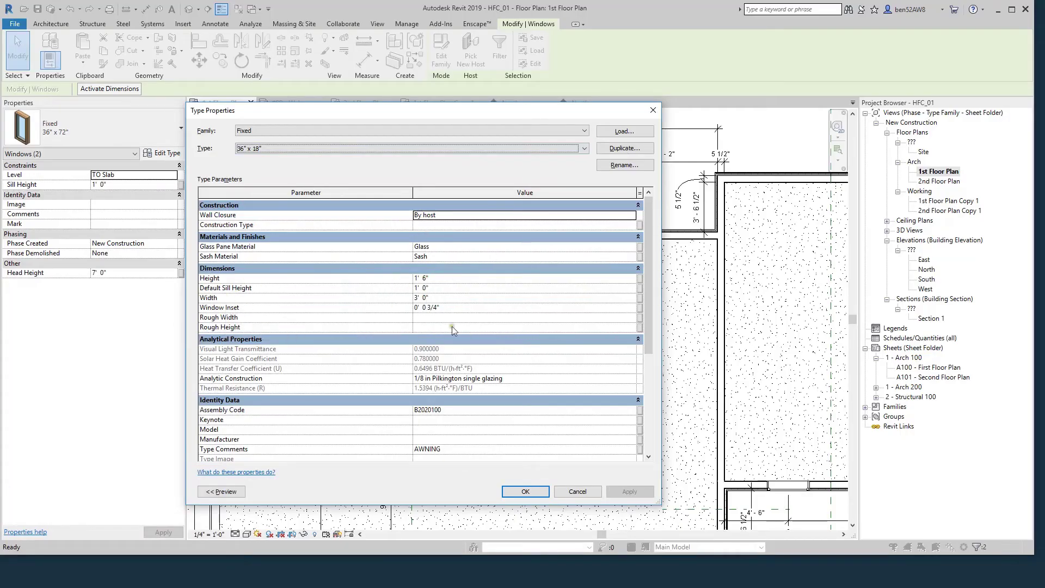
left_click(526, 491)
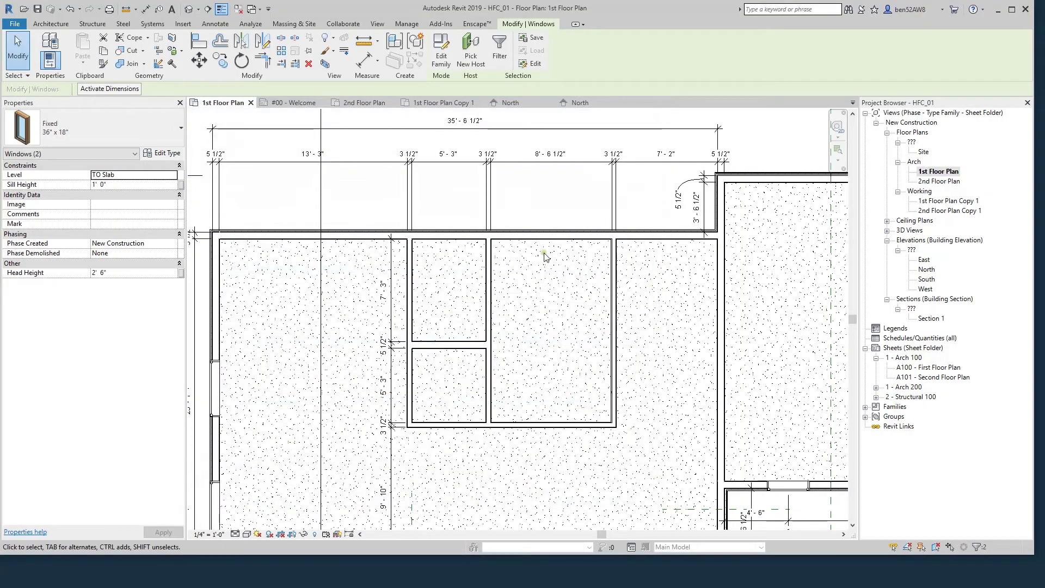
left_click(540, 215)
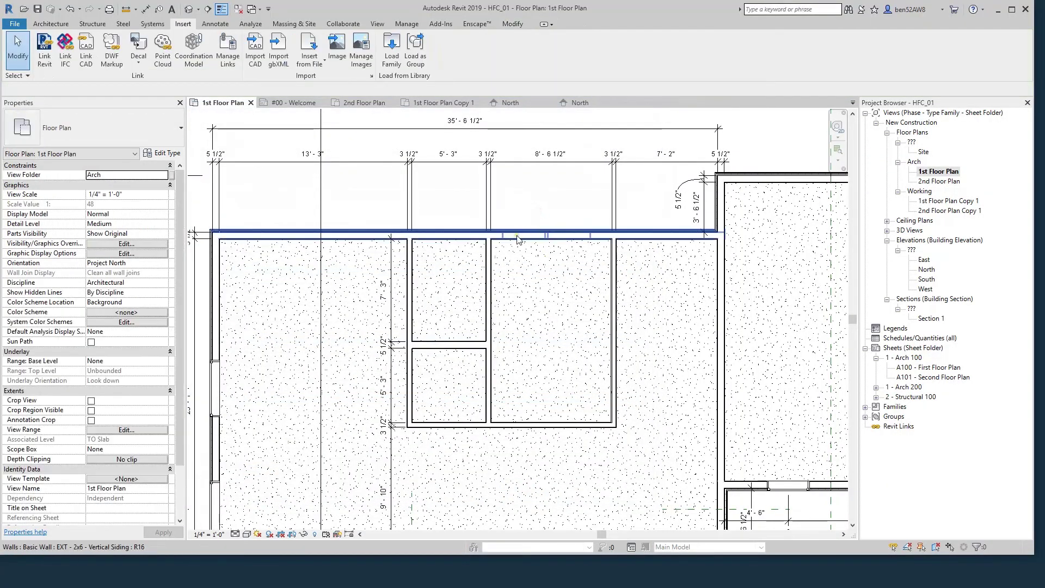
- Open the North elevation from its marker in the floor plan
left_click_drag(509, 204, 601, 254)
key("Escape")
scroll(566, 303, "down", 3)
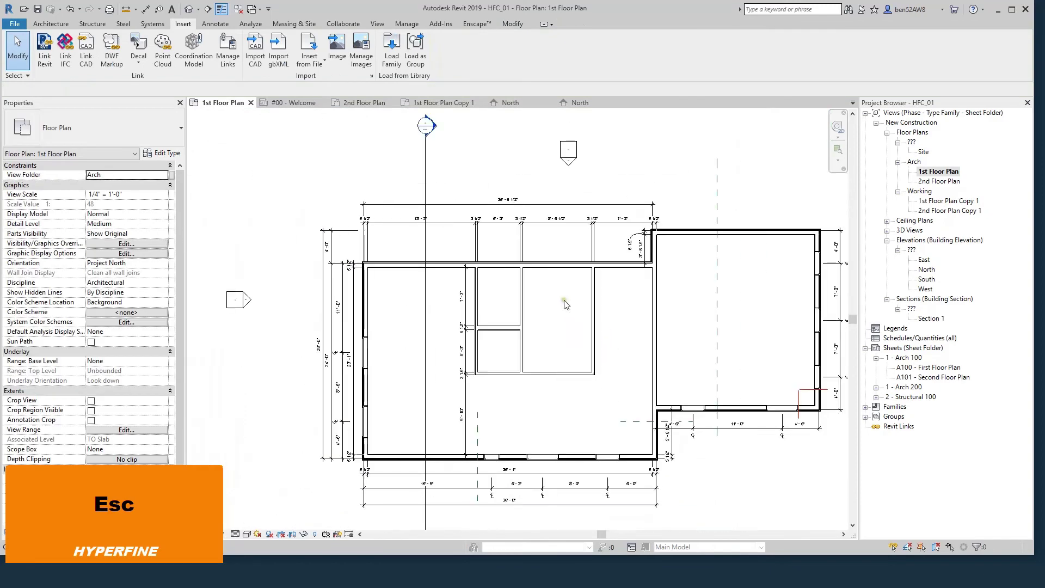
left_click(569, 165)
double_click(568, 166)
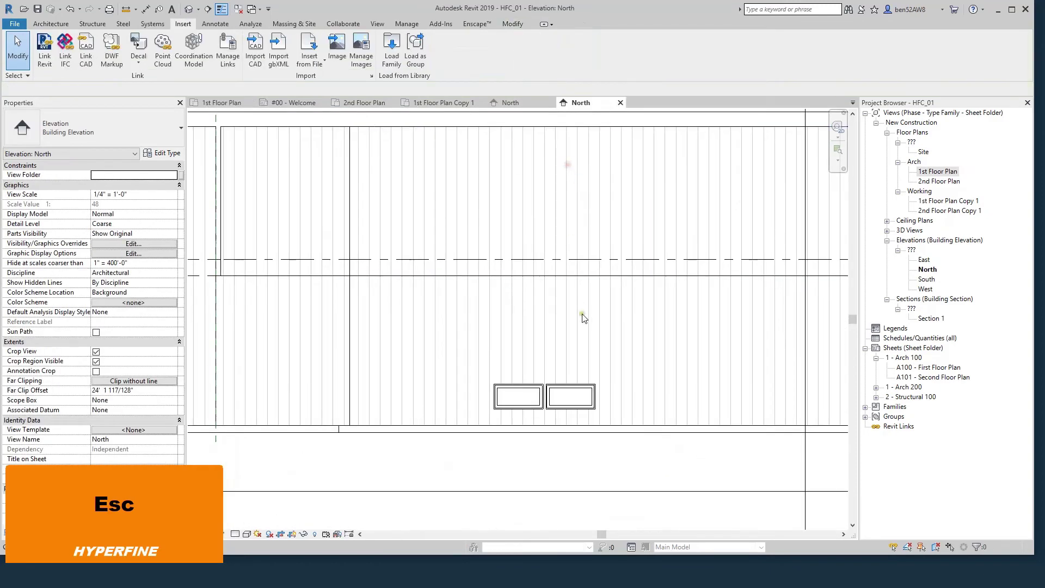
- Set the sill height of both 36" x 18" north windows to 3'-0"
left_click(521, 399)
left_click(570, 388, "ctrl")
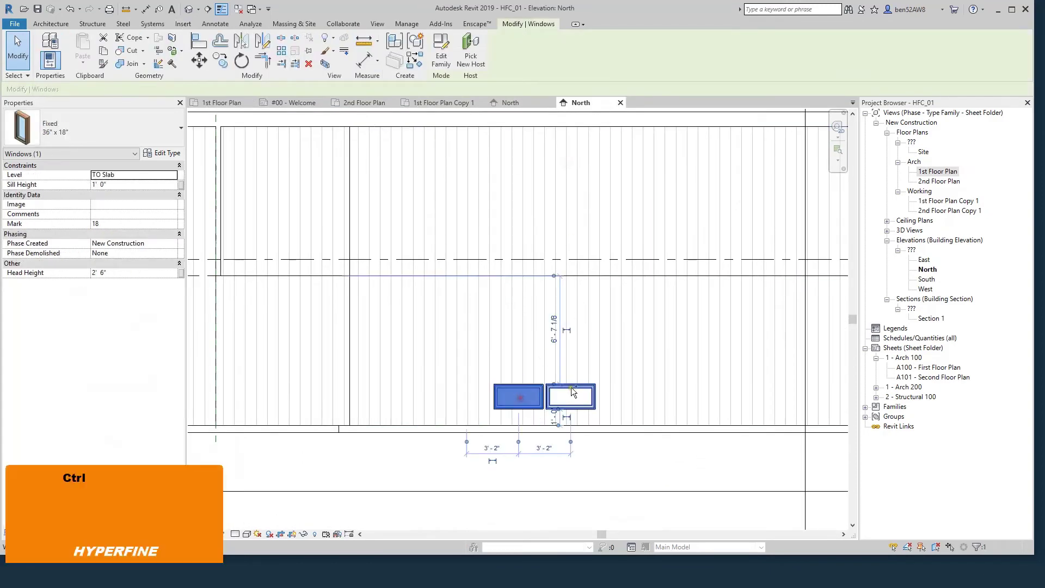
left_click(142, 185)
type("4")
key("BackSpace")
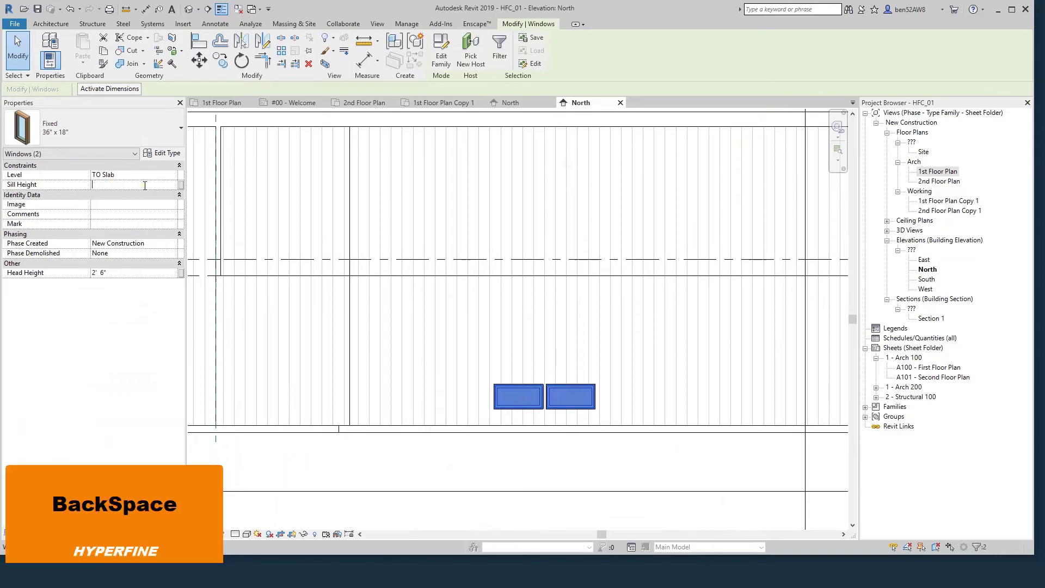
type("3")
key("Tab")
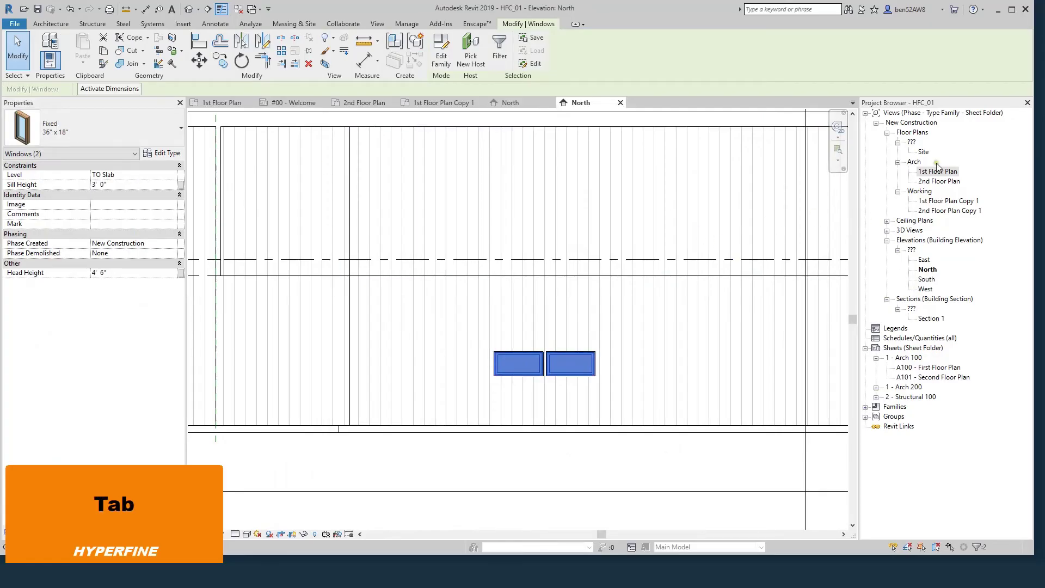
- Return to the 1st Floor Plan view and clear the window selection
double_click(936, 171)
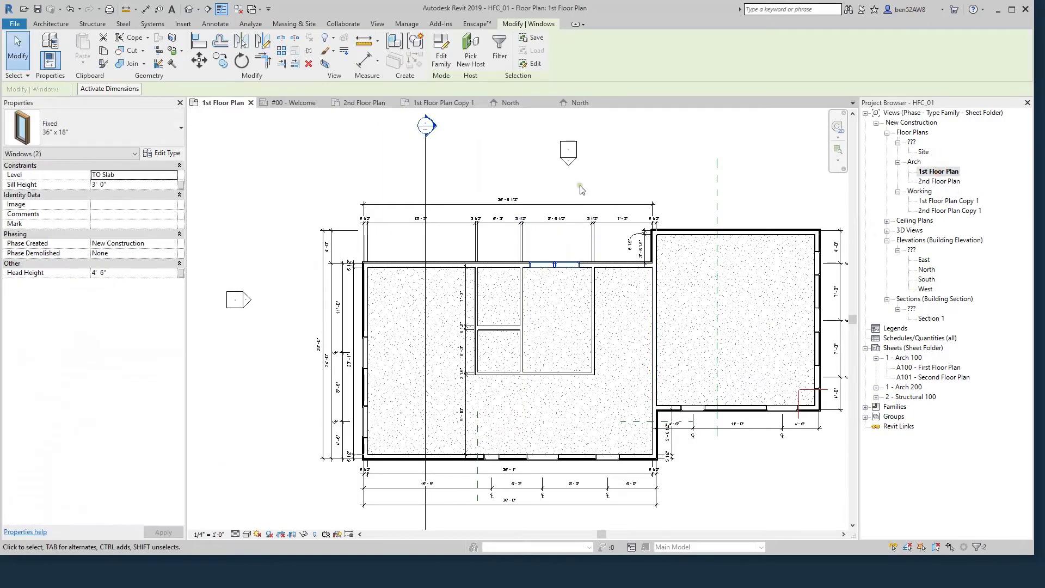
left_click(598, 183)
scroll(545, 272, "up", 3)
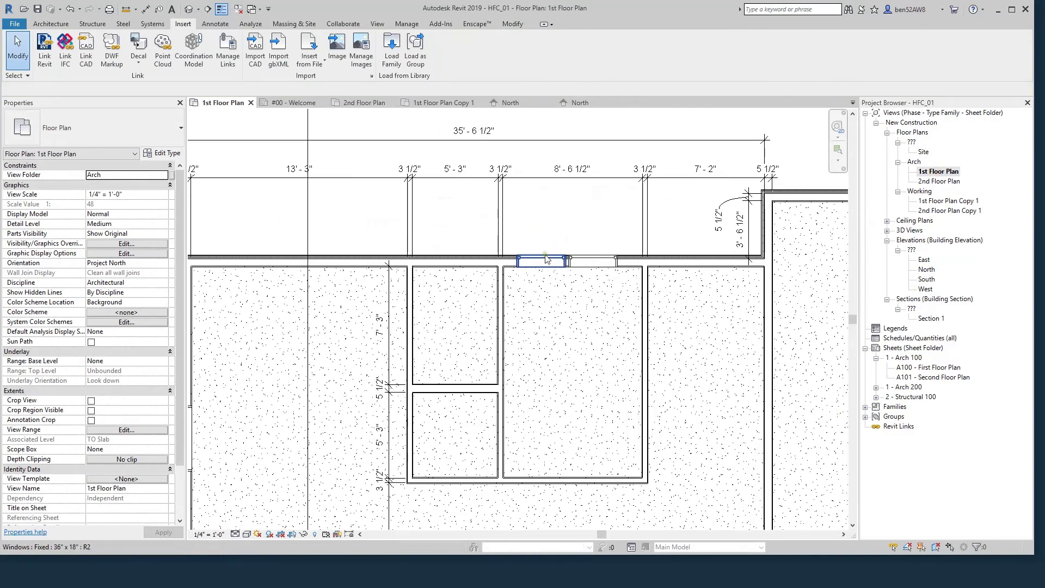
- Dimension the 8'-6 1/2" room from its west partition core face through both north window centers to its east partition core face, outside the north wall
key("d")
key("i")
scroll(520, 269, "up", 2)
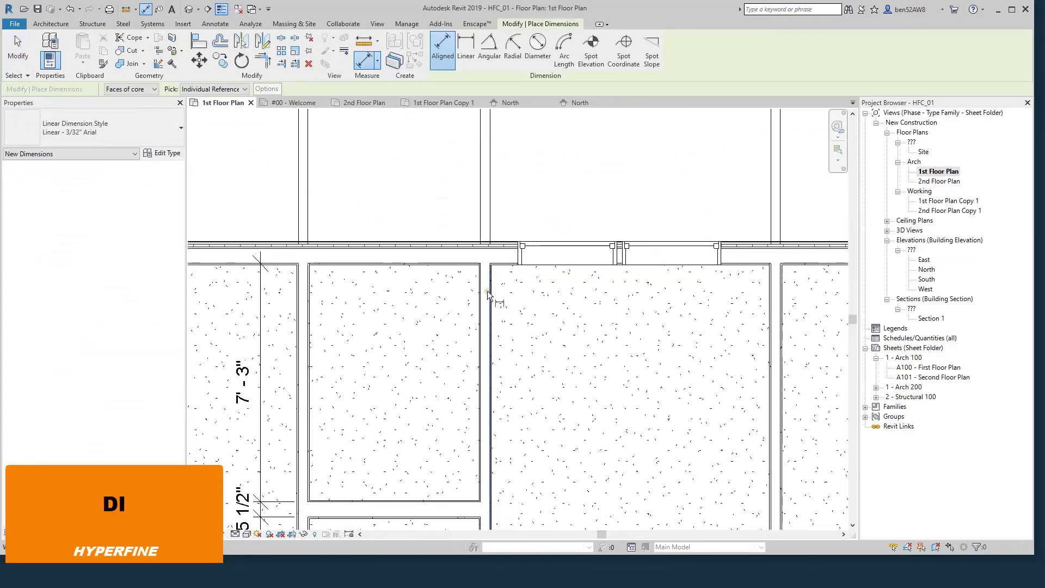
left_click(488, 295)
left_click(569, 256)
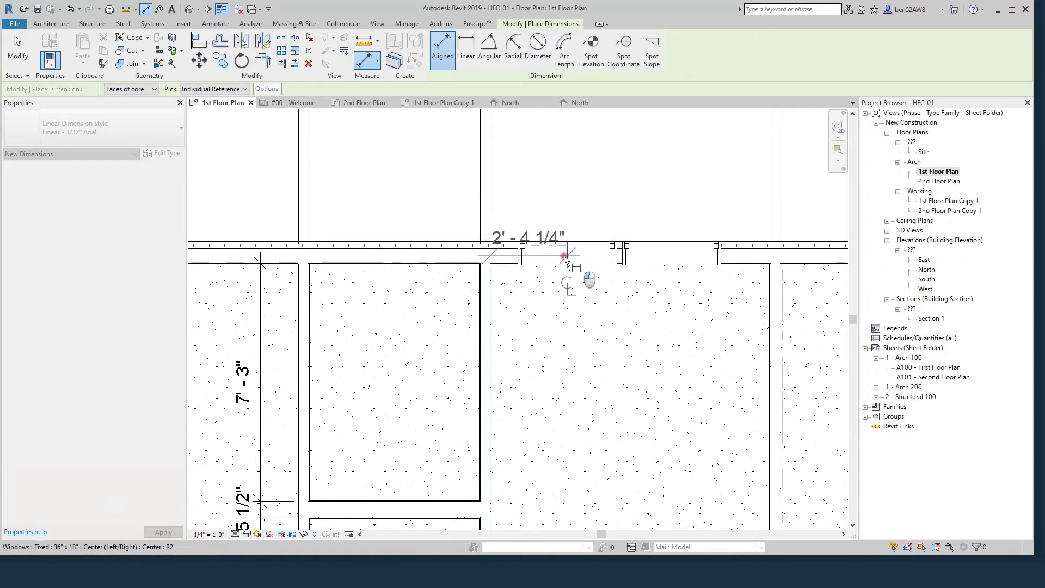
left_click(672, 255)
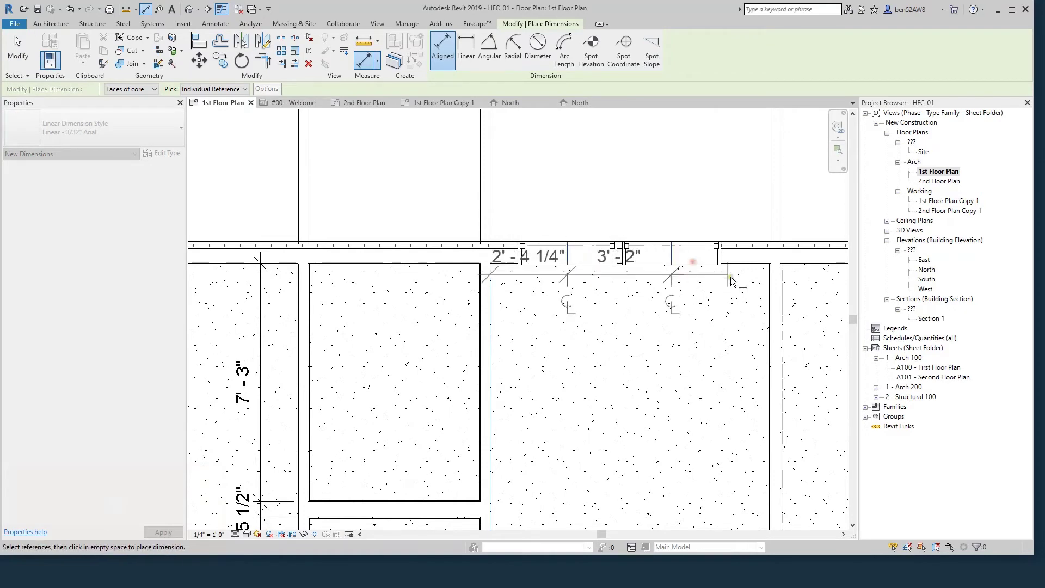
left_click(773, 322)
left_click(800, 213)
key("Escape")
key("Escape")
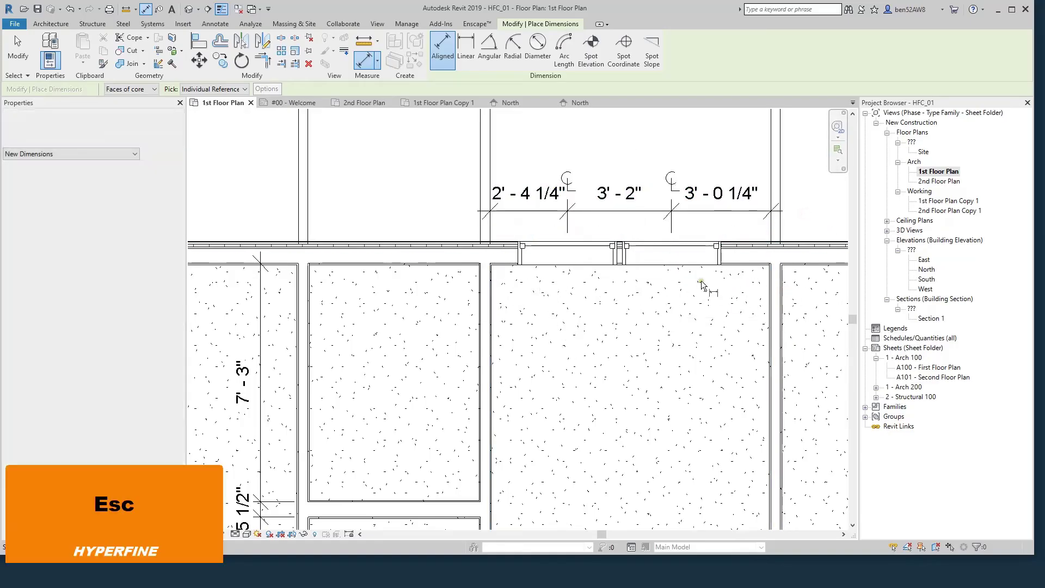
- Set the eastern 36" x 18" north window's center 2'-6" from the room's east partition core face
left_click(701, 249)
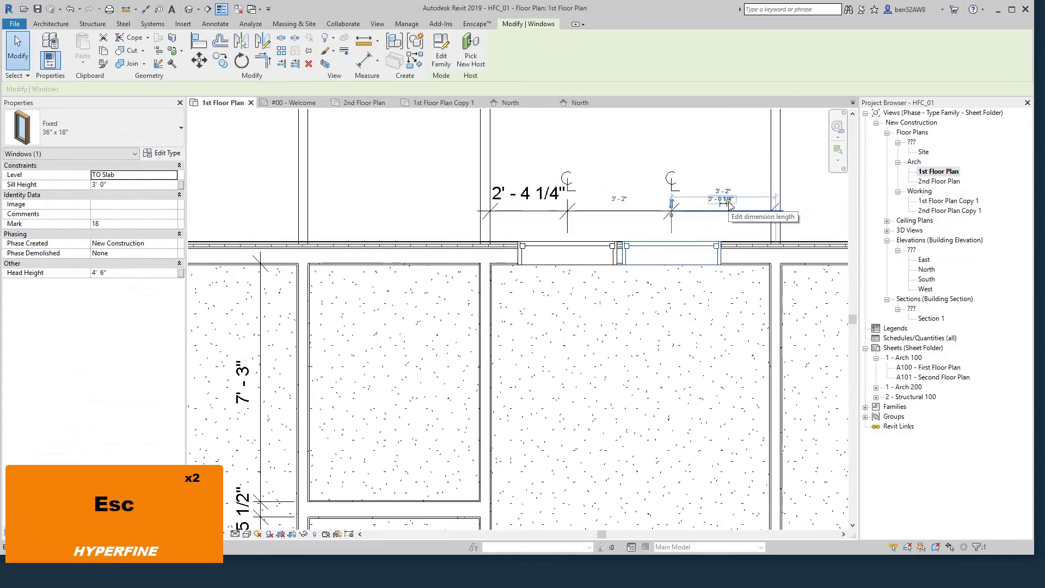
left_click(728, 200)
type("2 6")
key("Return")
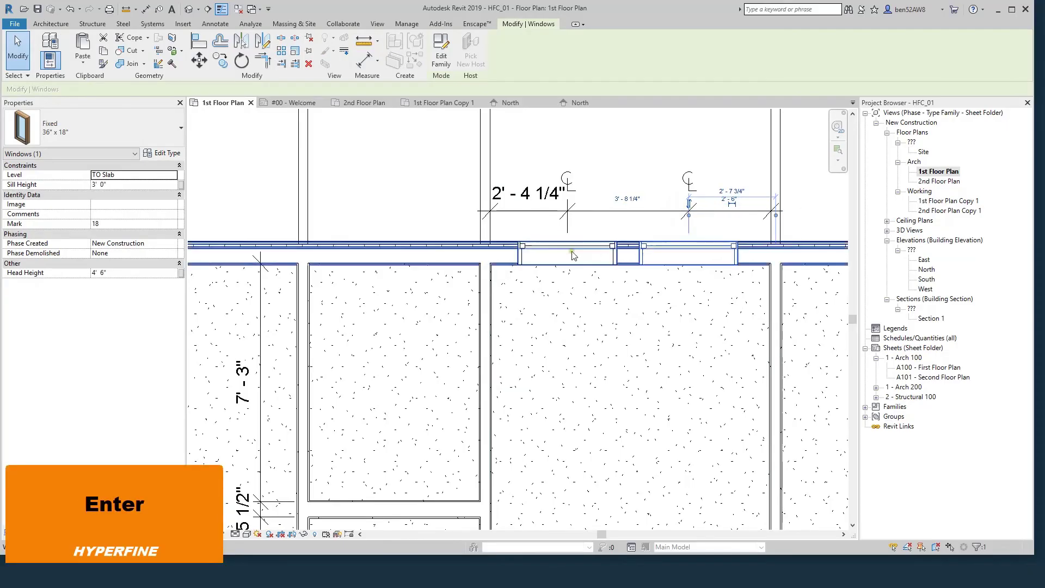
- Set the western 36" x 18" north window's center 2'-6" from the room's west partition core face
key("Escape")
left_click(576, 249)
left_click(529, 200)
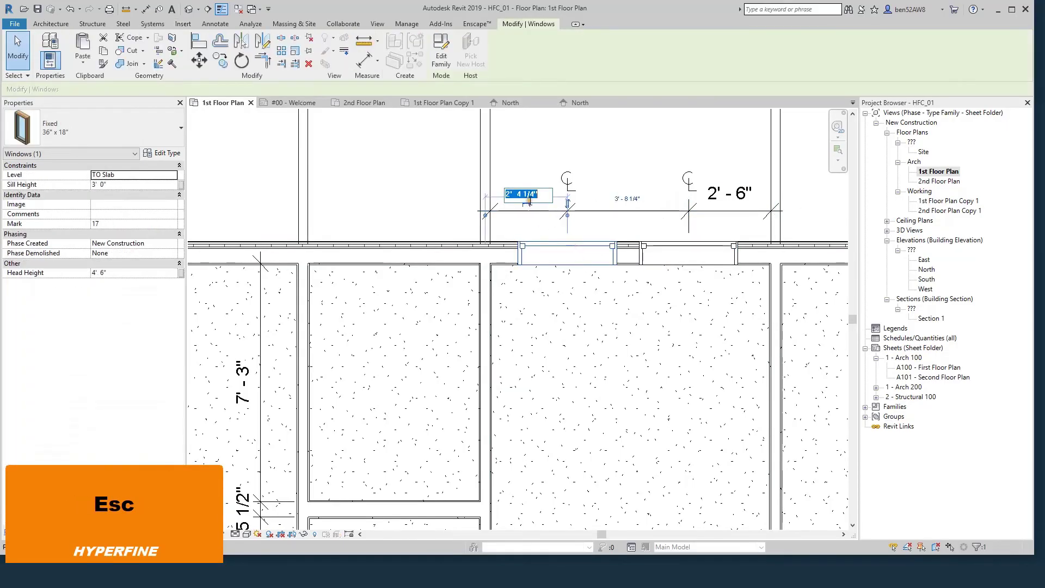
type("2 6")
key("Return")
key("Escape")
key("Escape")
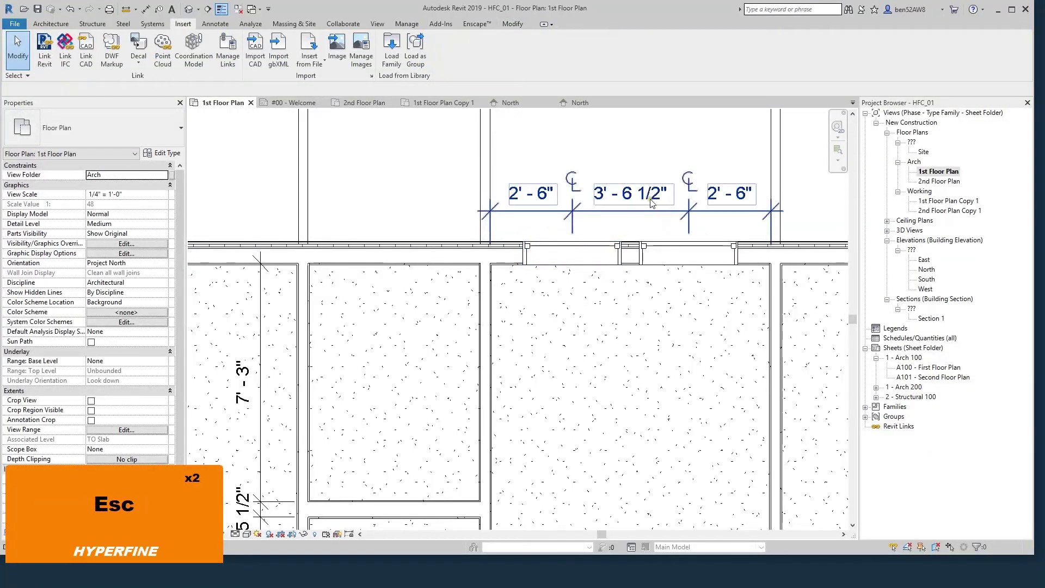
- Delete the dimension string locating the two north window centers between the partition core faces
left_click(656, 208)
key("Delete")
scroll(652, 235, "down", 2)
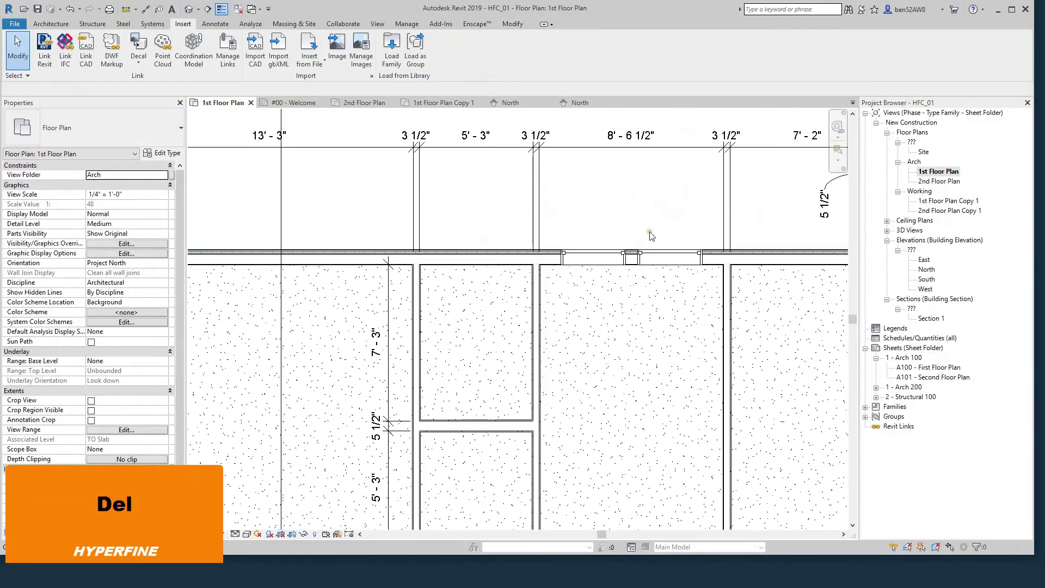
- Set the sill height of both 36" x 18" north windows to 6'-6" and clear the selection
left_click(583, 256)
left_click(680, 254, "ctrl")
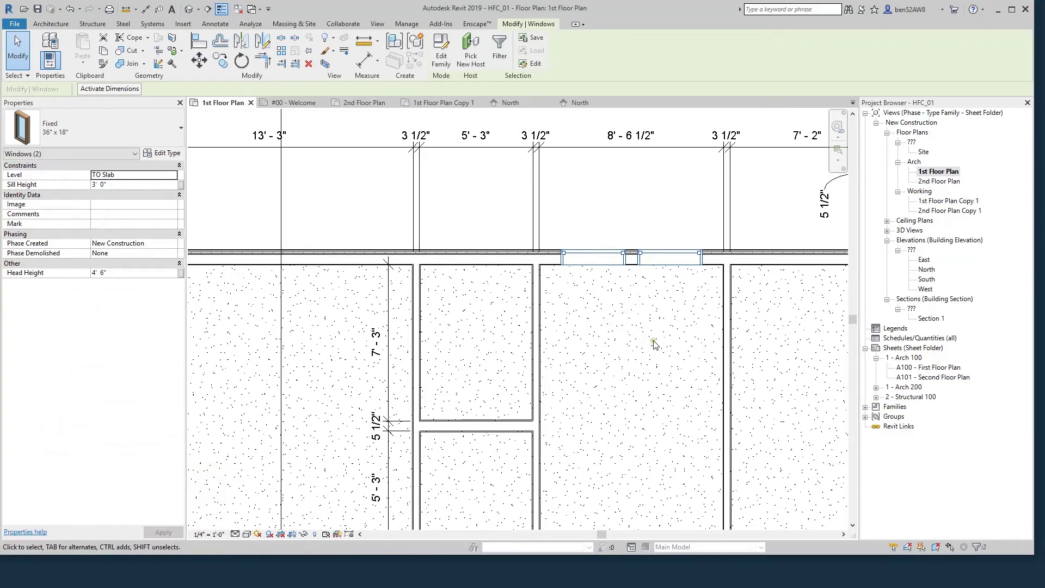
scroll(655, 343, "down", 3)
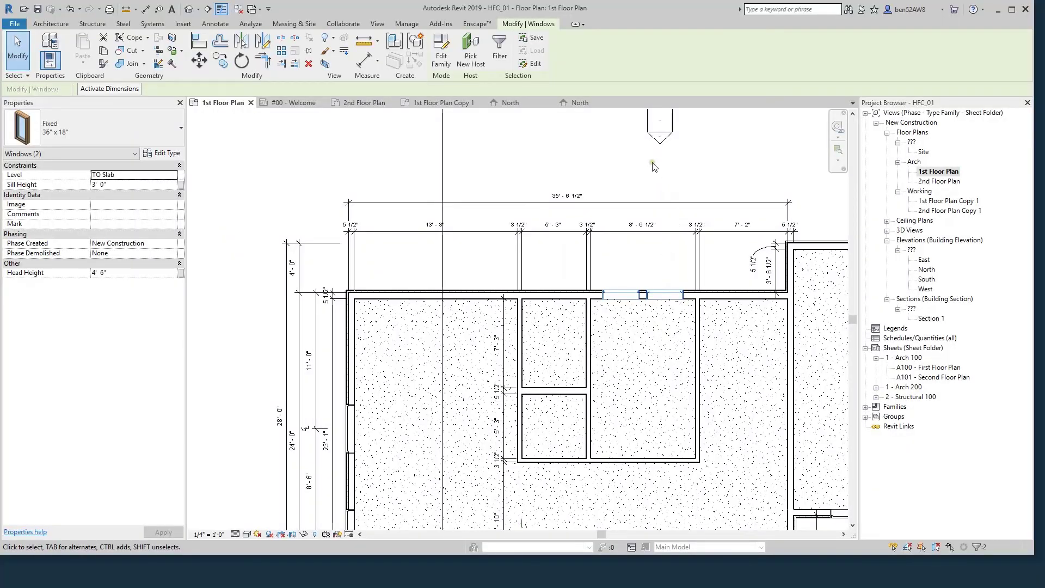
left_click(158, 185)
type("6 6")
key("Tab")
key("Escape")
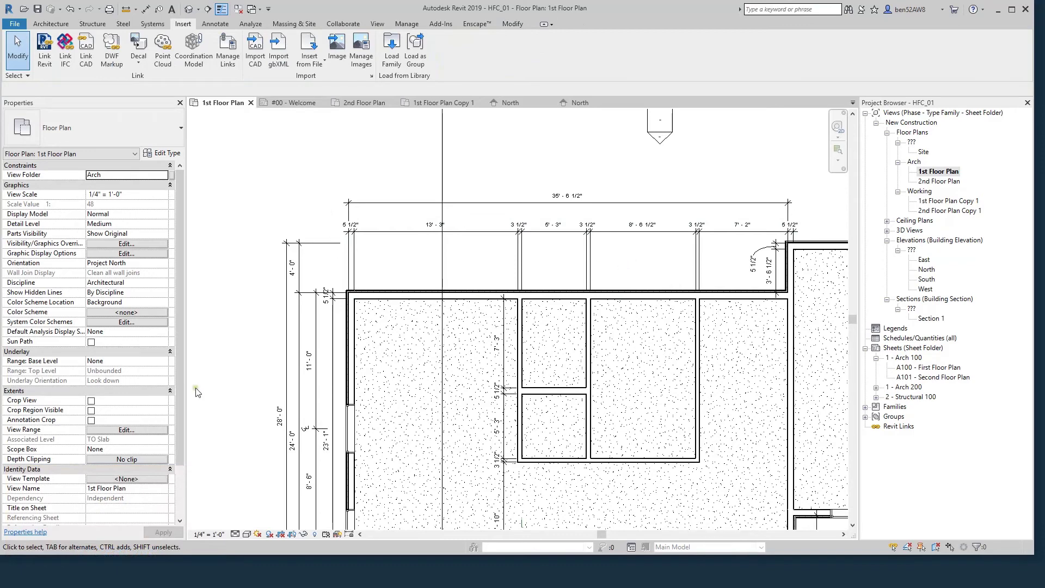
- Check the cut plane offset in the 1st Floor Plan's view range, leaving the settings unchanged
left_click(121, 430)
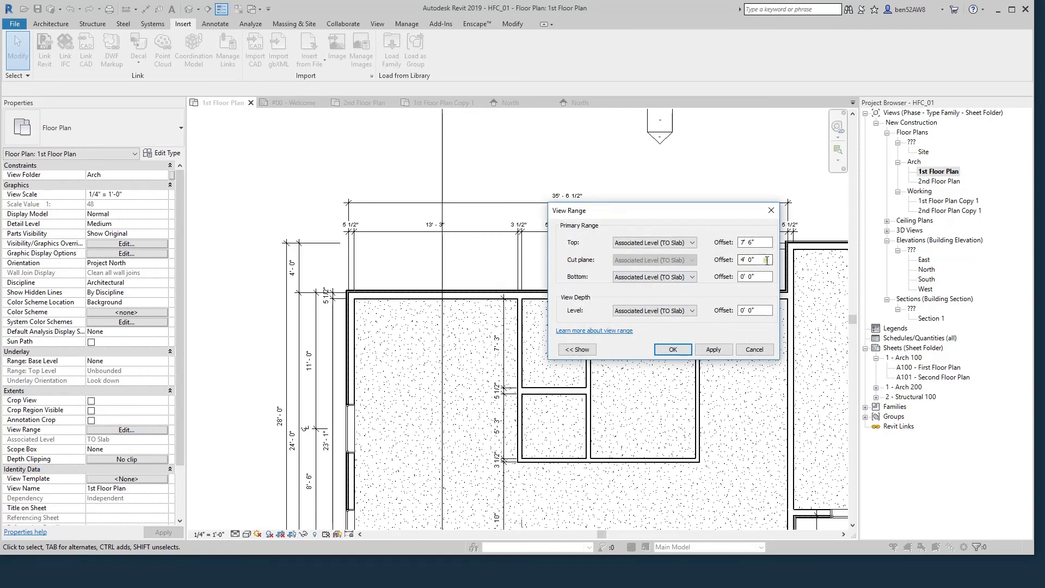
left_click(755, 350)
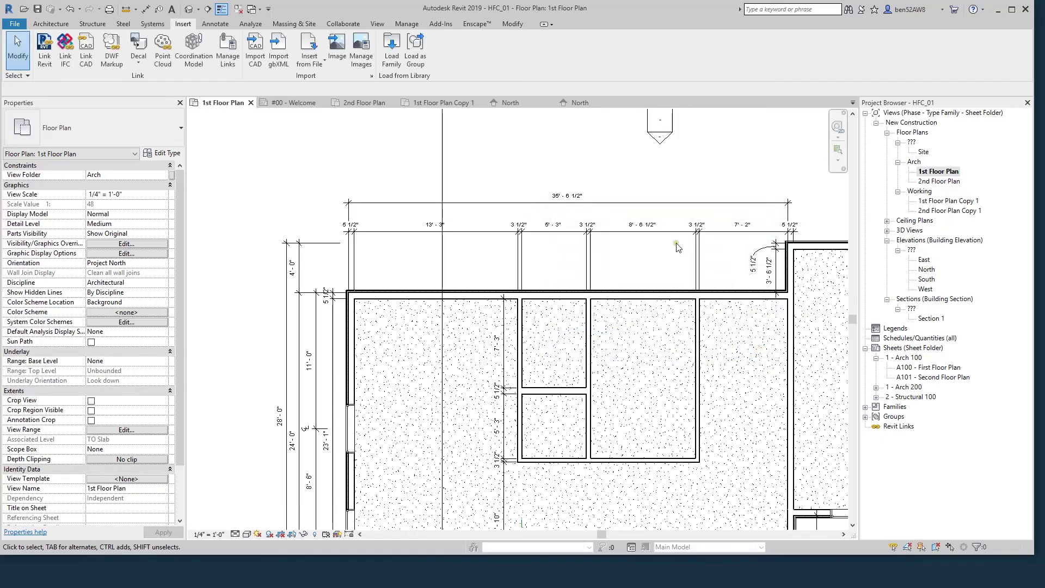
scroll(374, 275, "down", 3)
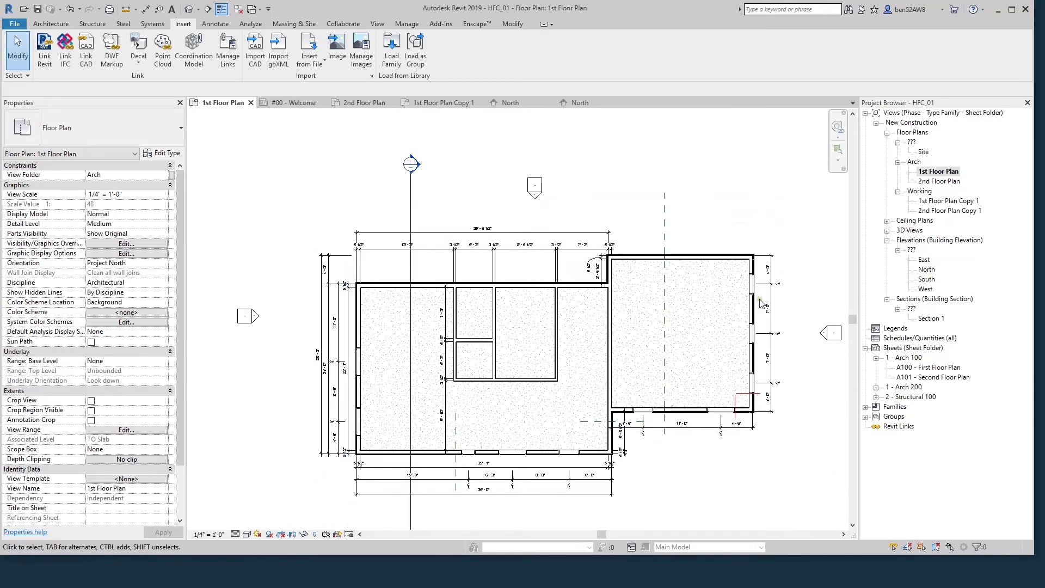
scroll(506, 284, "up", 3)
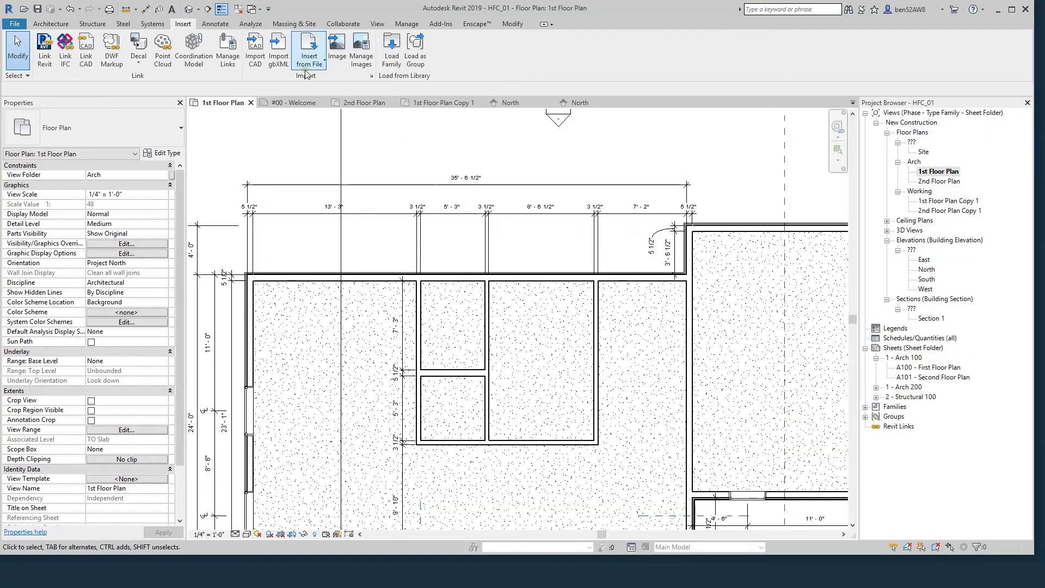
- Sketch a rectangular plan region boundary about 7'-6" wide across the north wall, around the two 36" x 18" windows
left_click(375, 24)
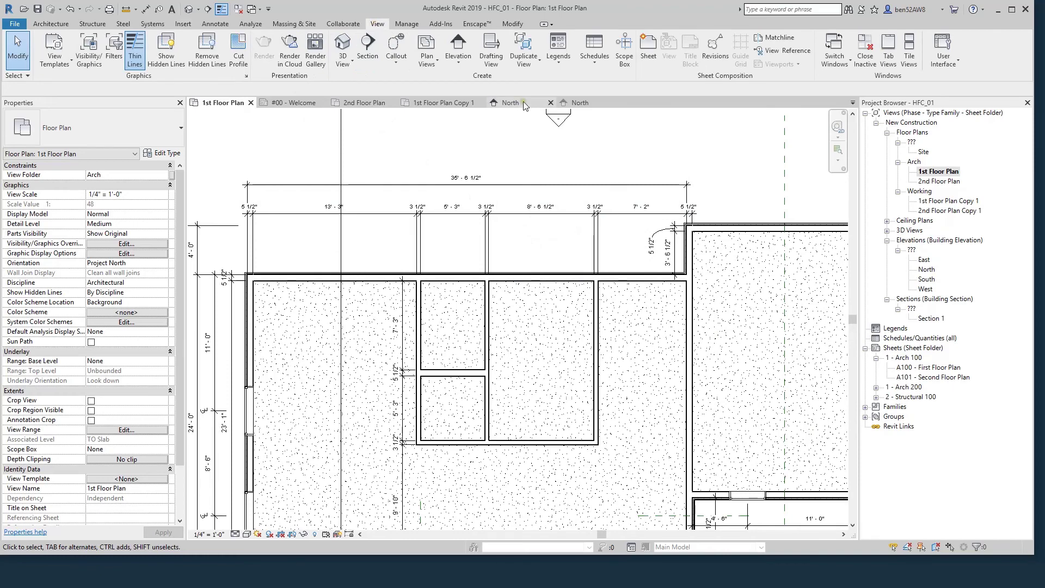
left_click(429, 63)
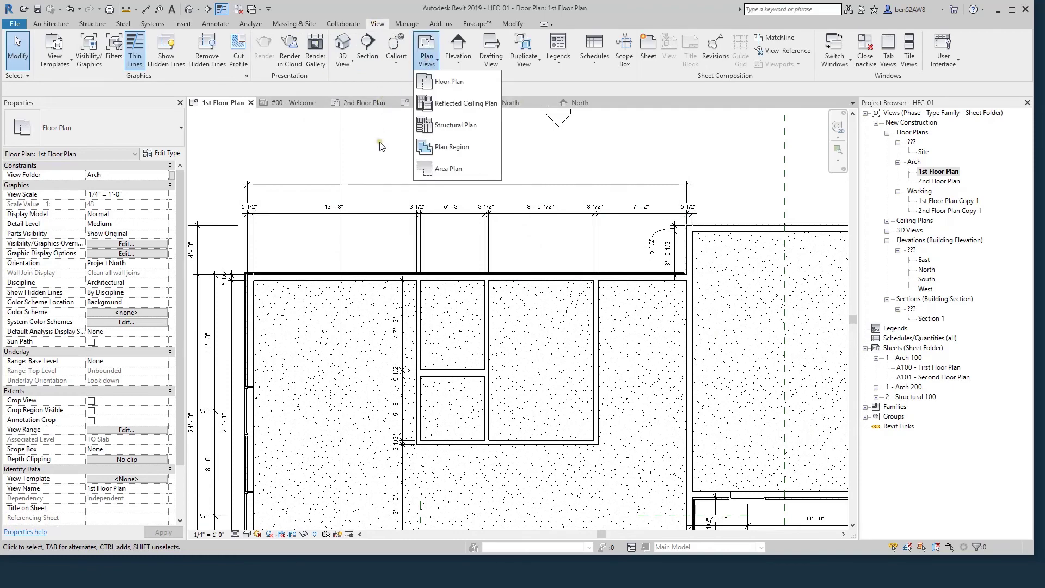
left_click(458, 148)
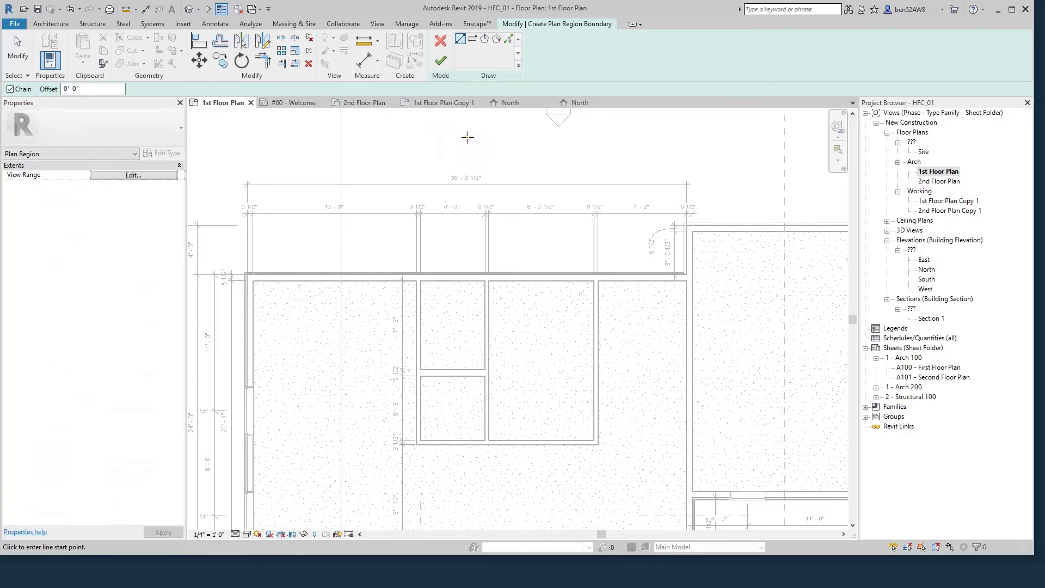
left_click(473, 39)
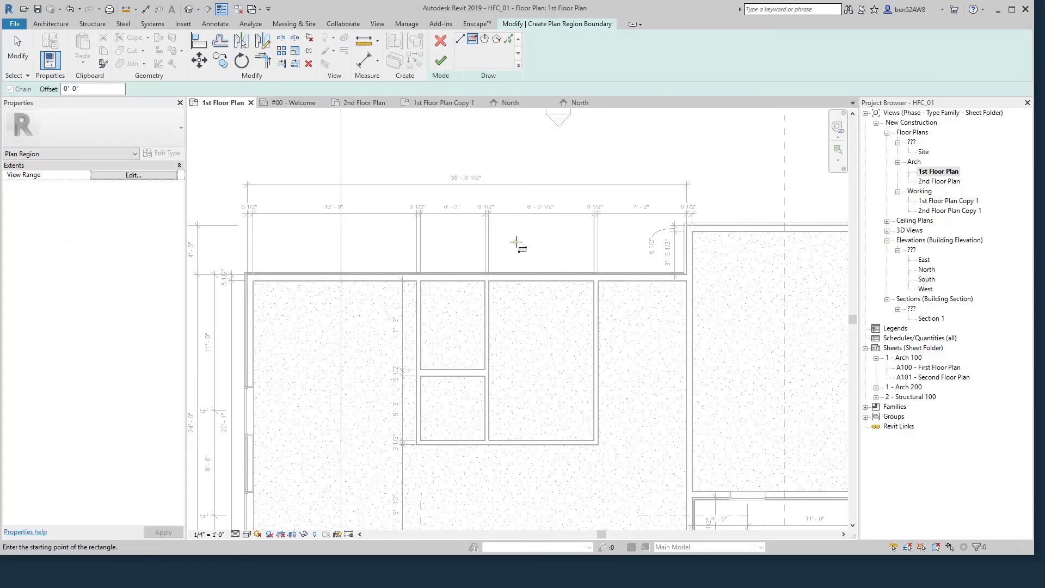
left_click(496, 255)
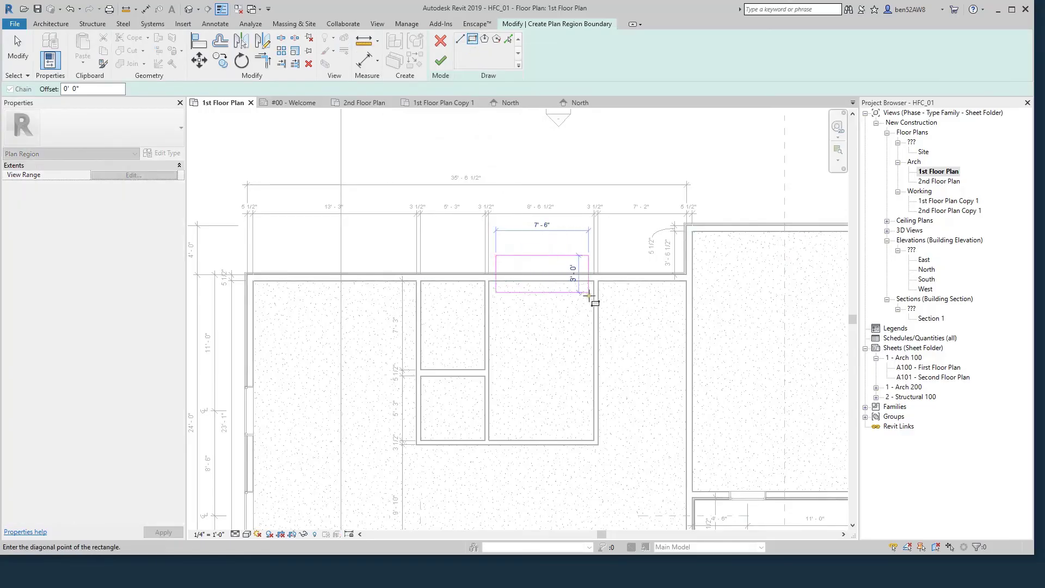
left_click(588, 298)
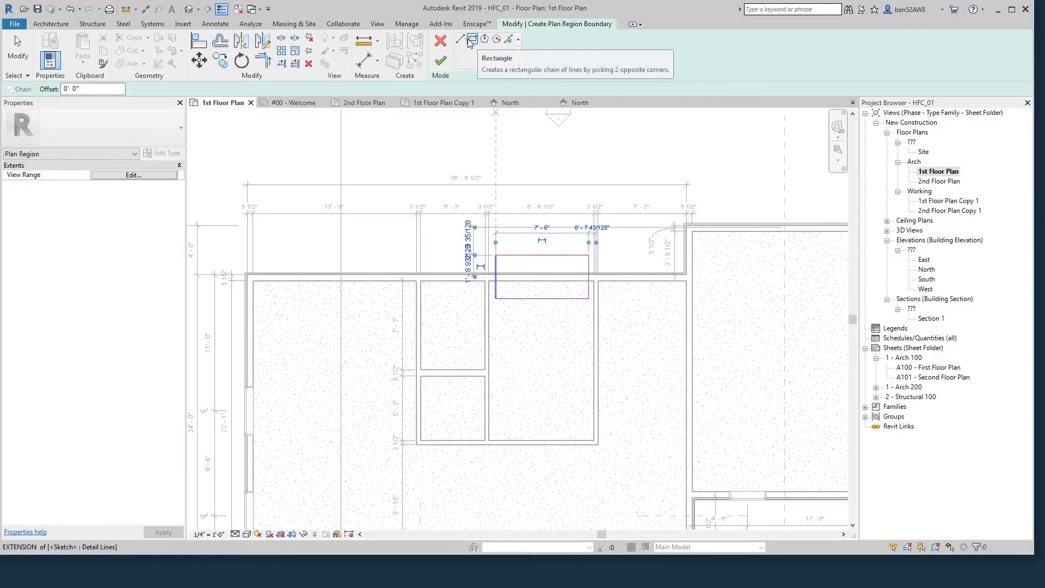
key("Escape")
key("Escape")
key("Escape")
key("Escape")
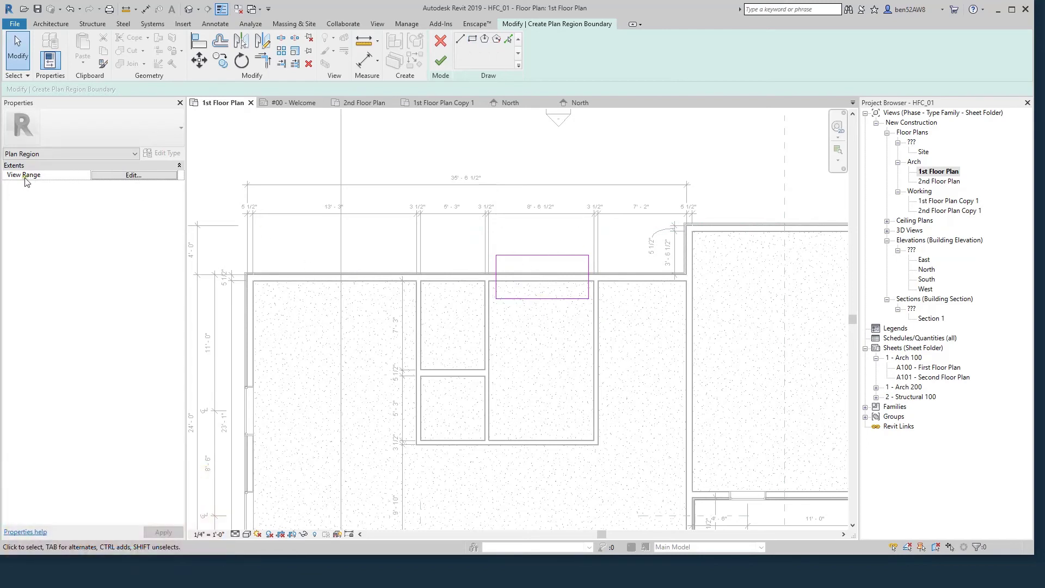
- Set the plan region's cut plane offset to 7'-0" in its view range and finish the region
left_click(134, 175)
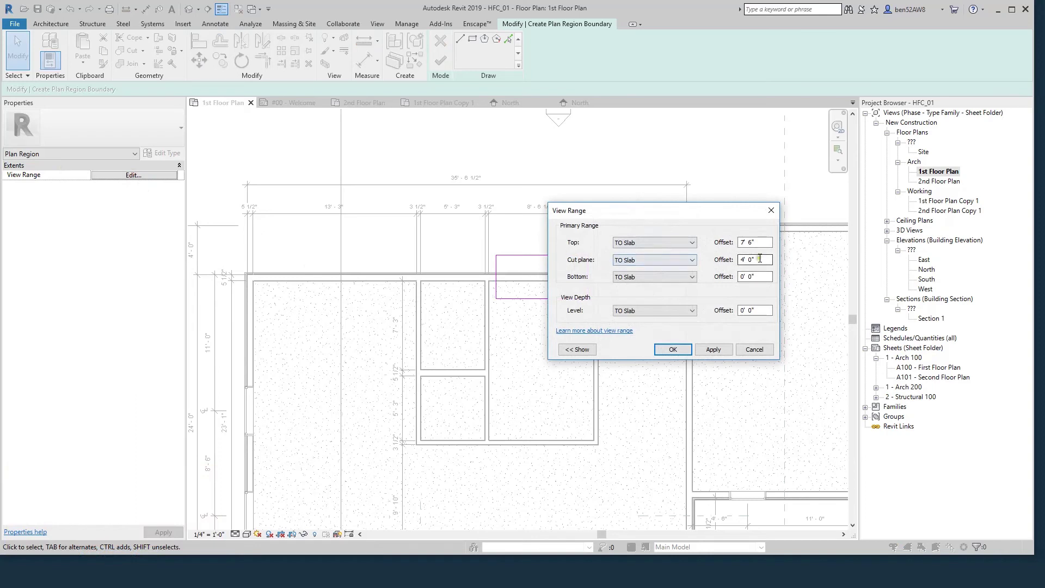
left_click_drag(771, 260, 710, 260)
type("7")
key("Tab")
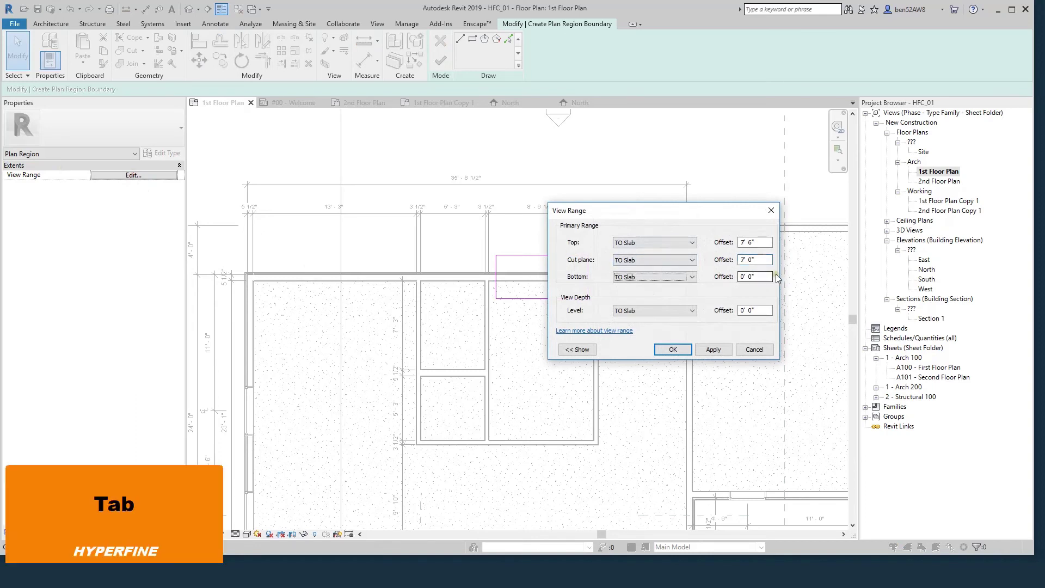
left_click(673, 350)
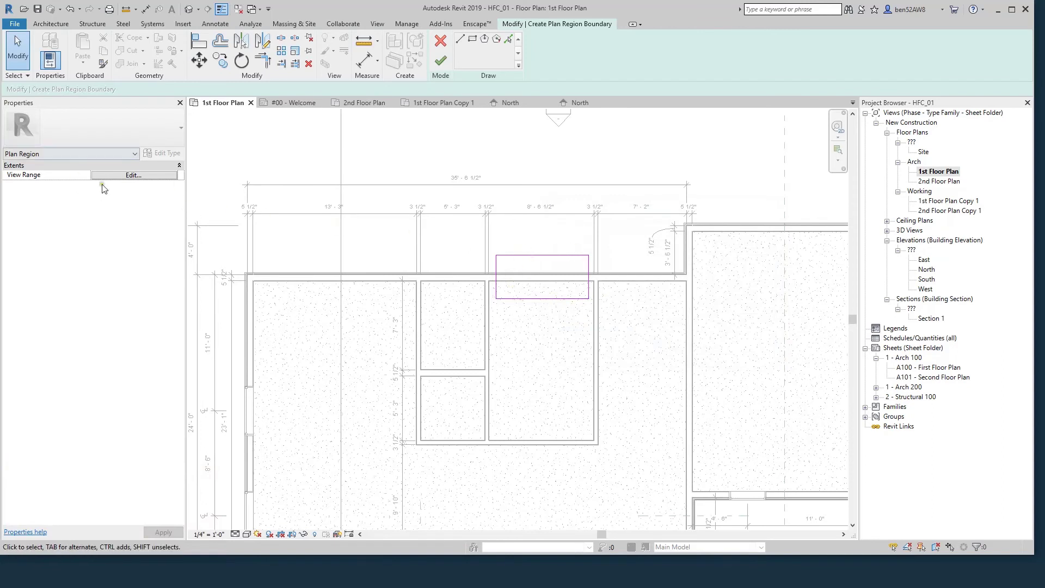
left_click(441, 62)
key("Escape")
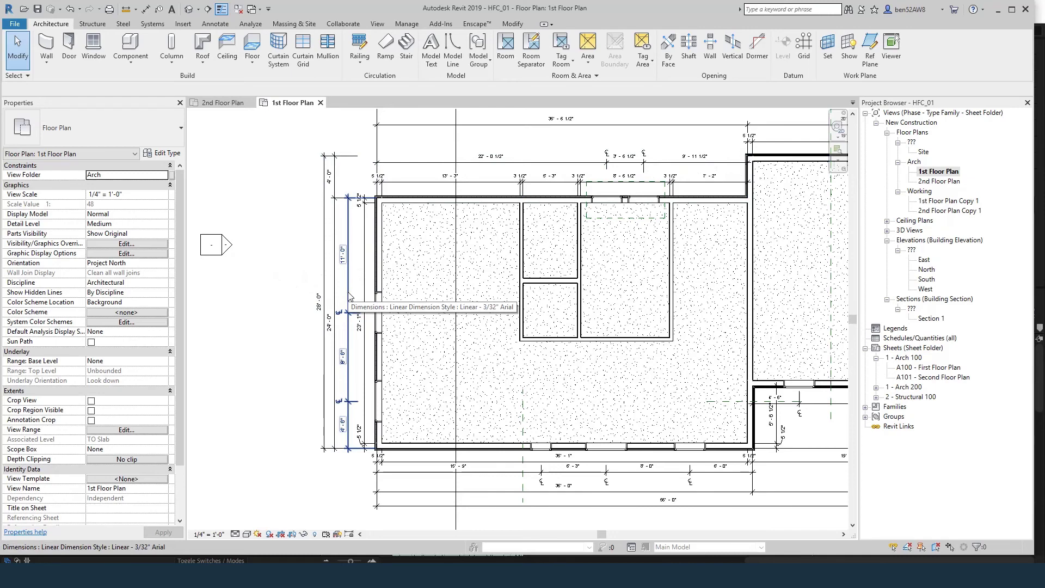
scroll(348, 291, "up", 1)
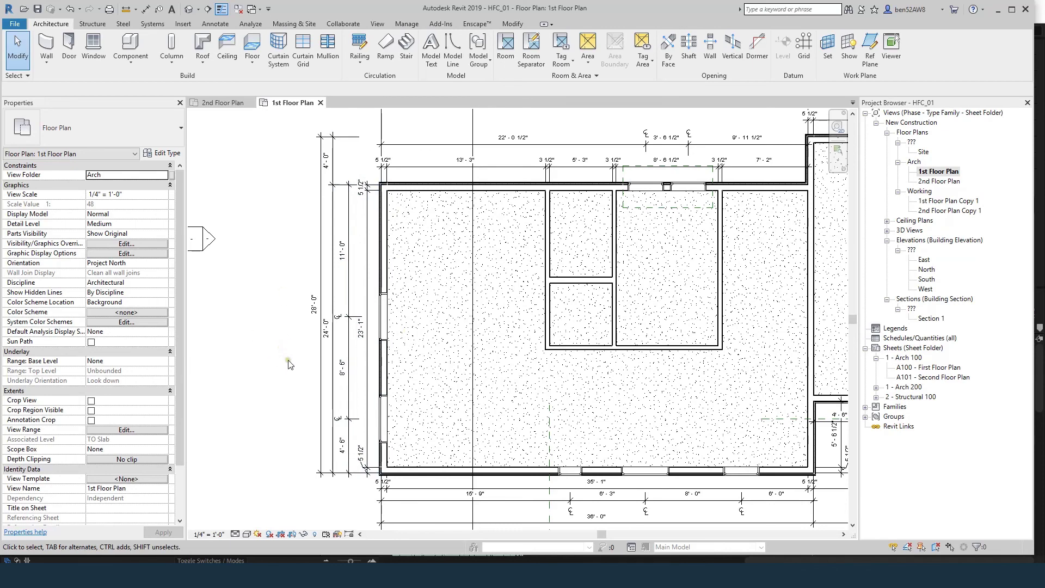
scroll(290, 365, "down", 2)
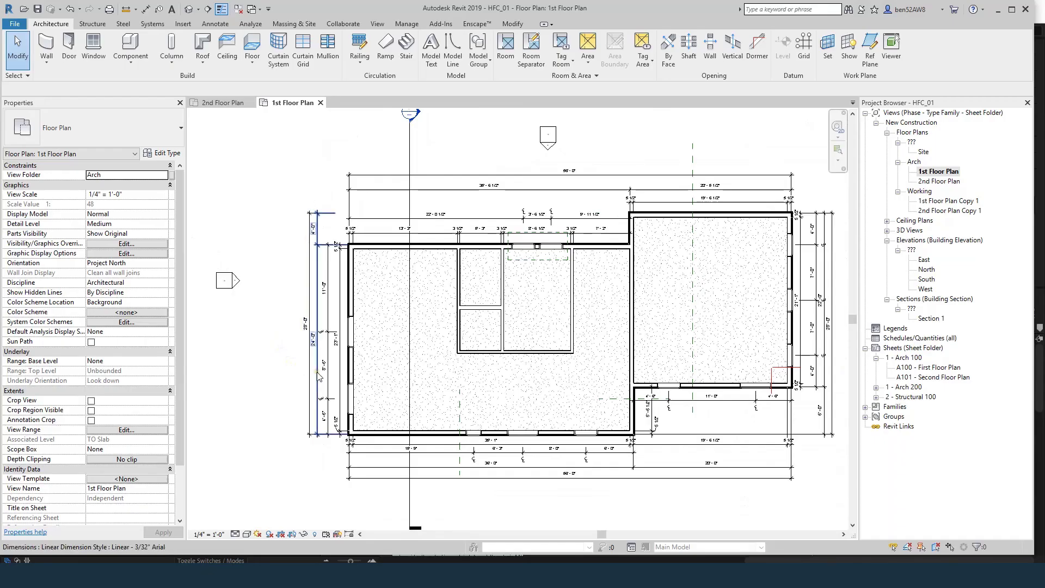